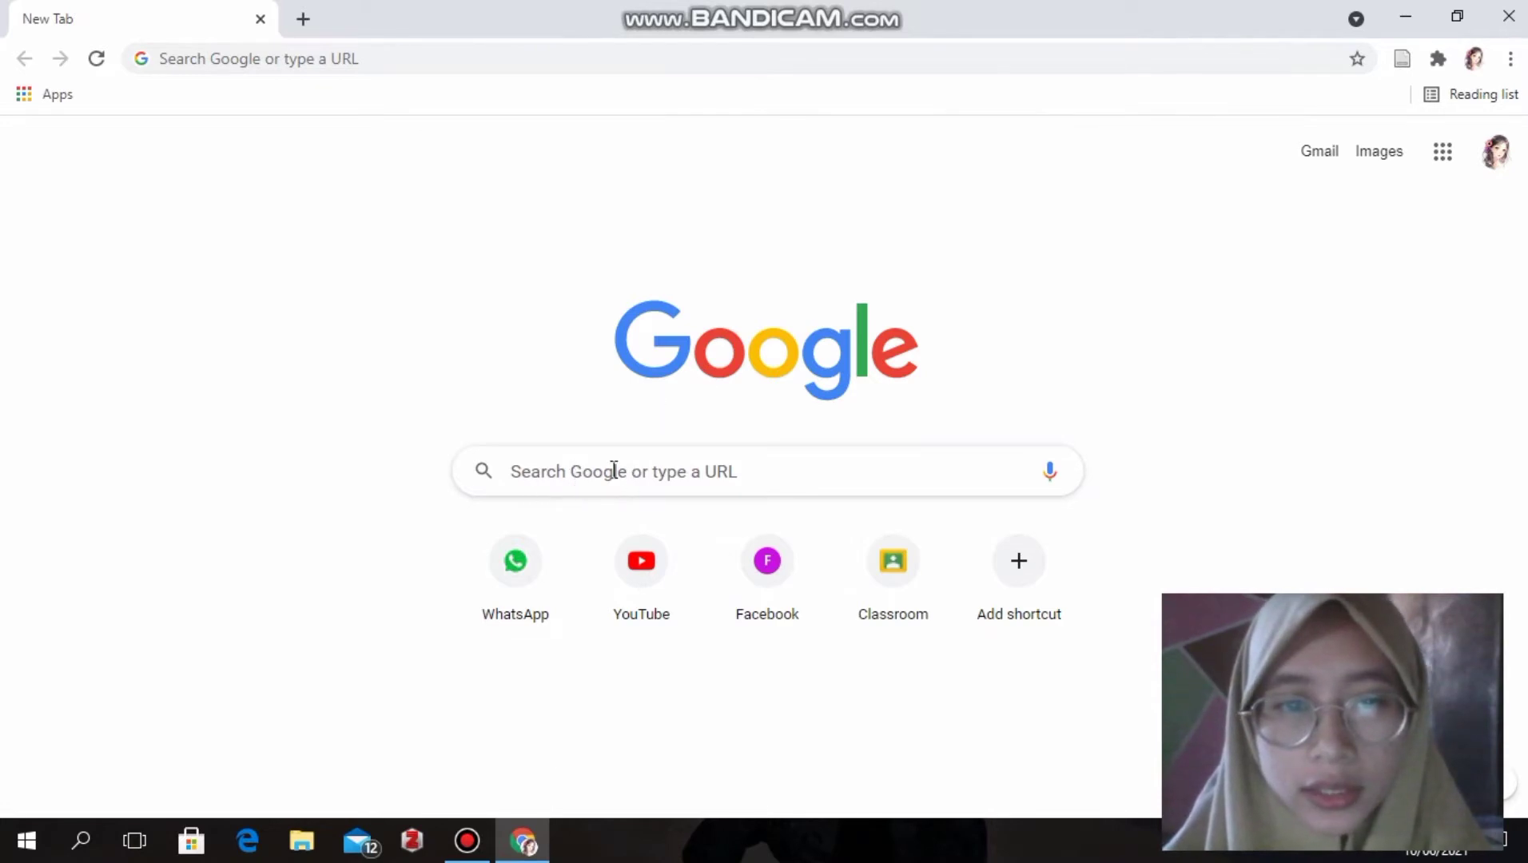
# Step: Search Google for "perkebangan layanan perpustakaan" without quotation marks
pyautogui.click(545, 475)
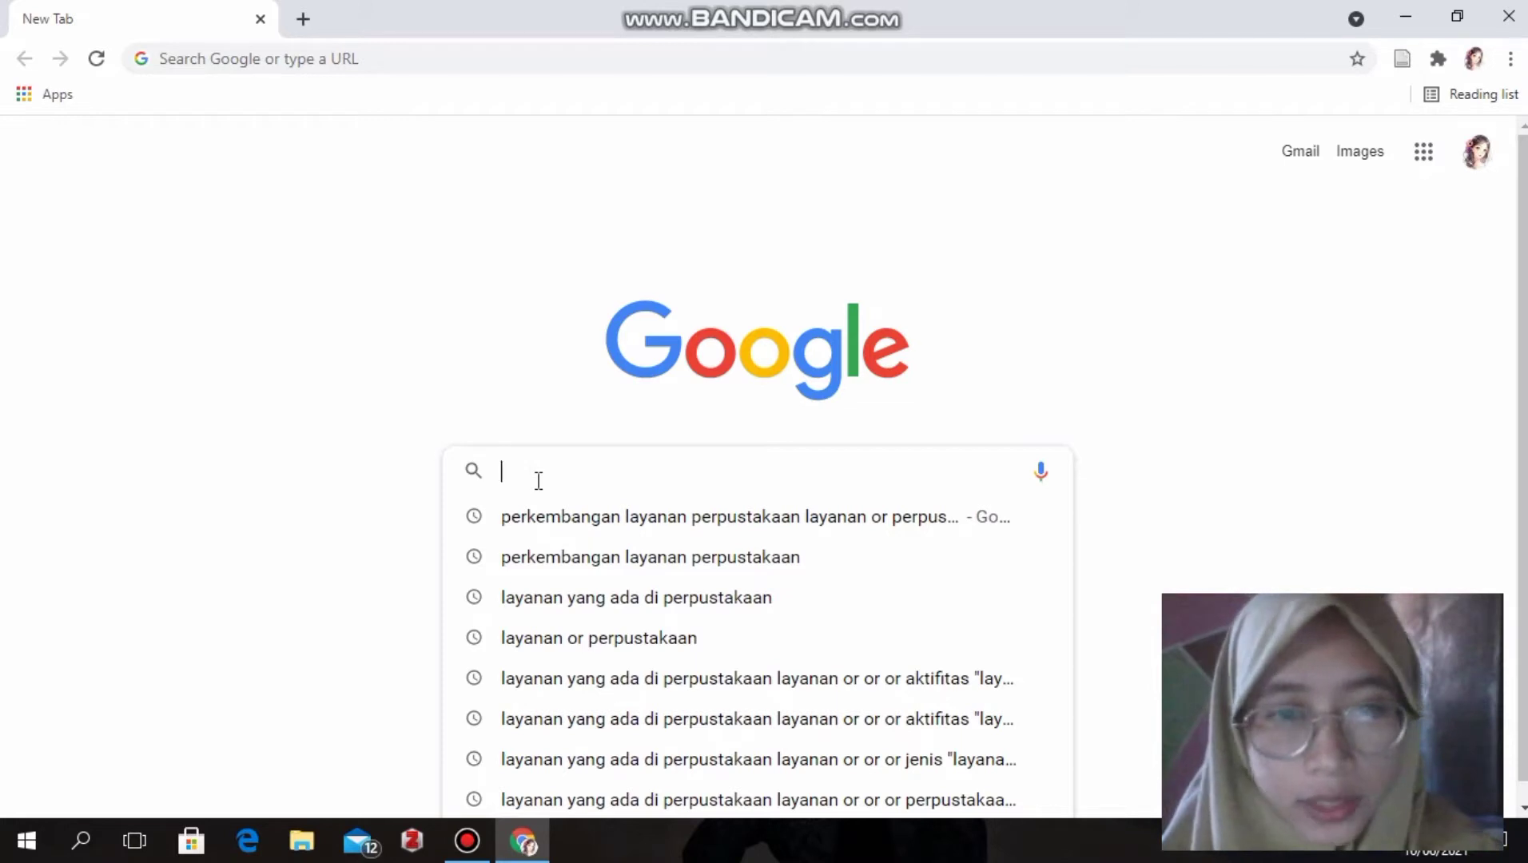
pyautogui.write('P')
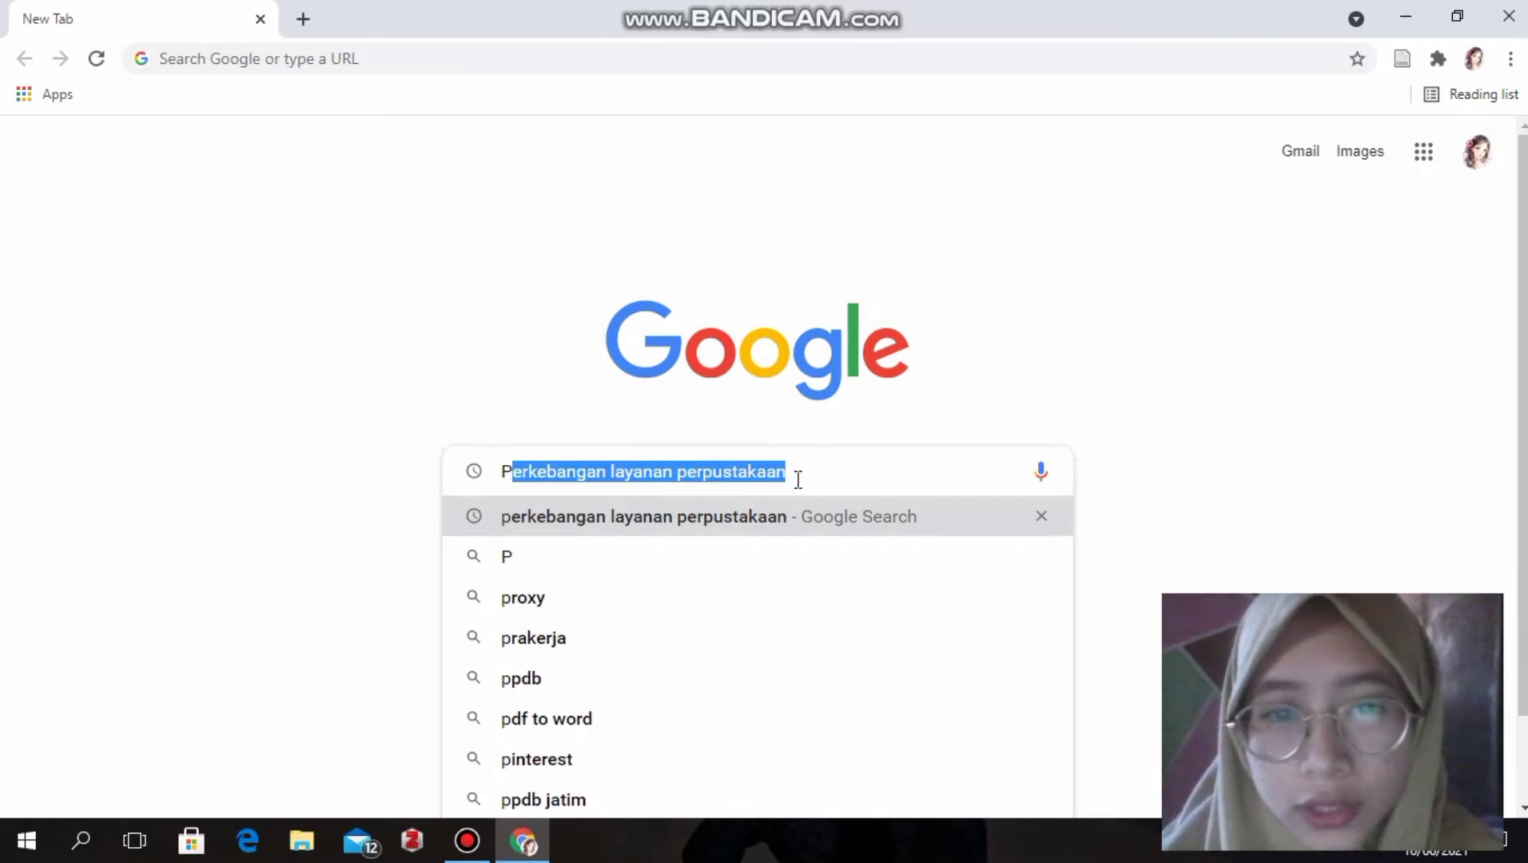
pyautogui.press('Right')
pyautogui.press('Return')
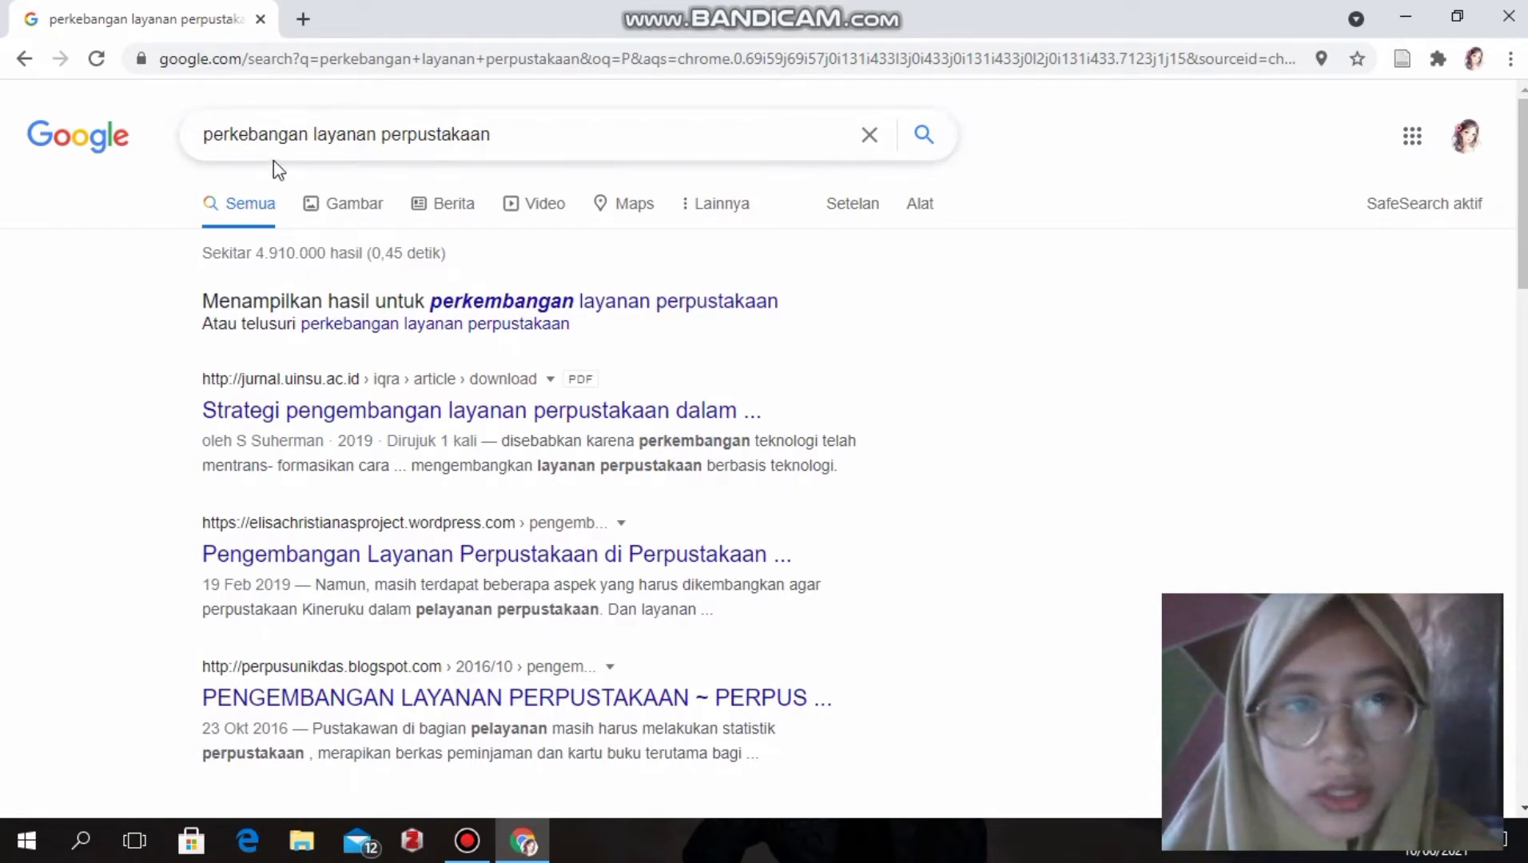
# Step: Put the query perkebangan layanan perpustakaan in quotation marks and search for it as an exact phrase
pyautogui.click(503, 135)
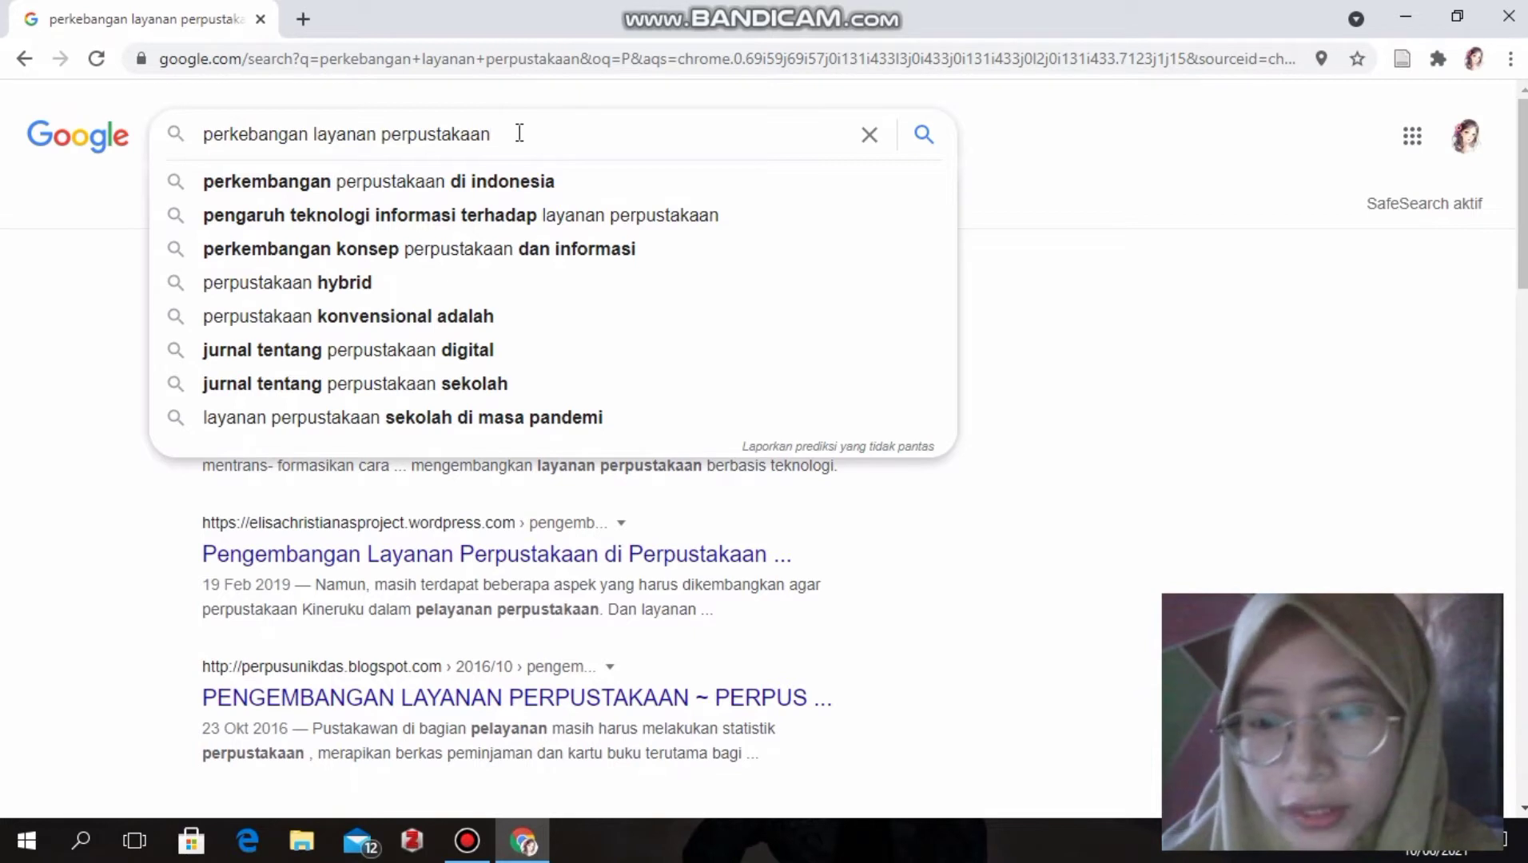
pyautogui.press('Home')
pyautogui.write('"')
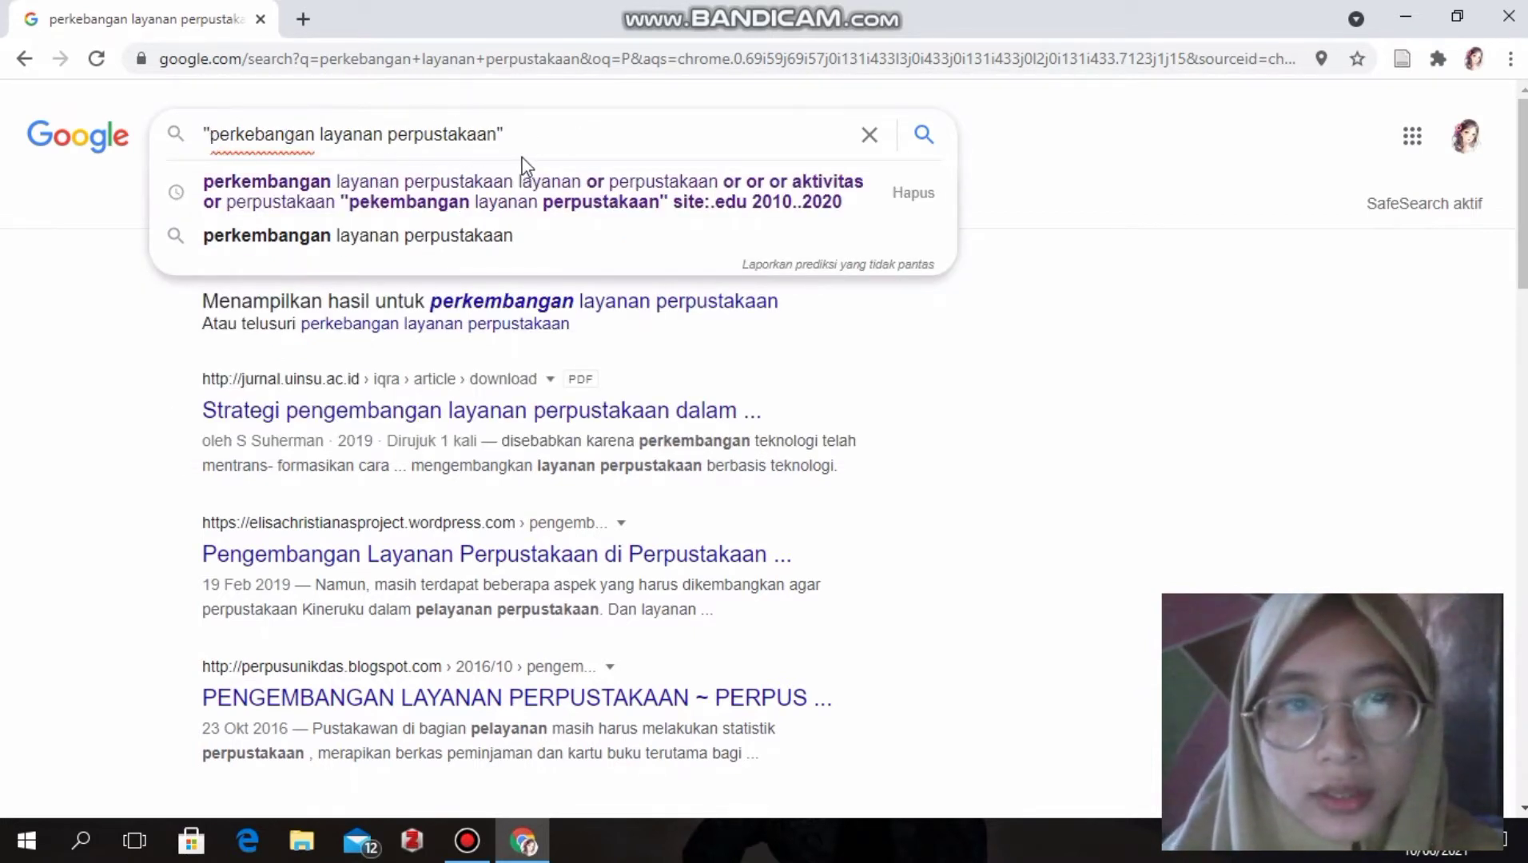
pyautogui.click(540, 129)
pyautogui.press('Return')
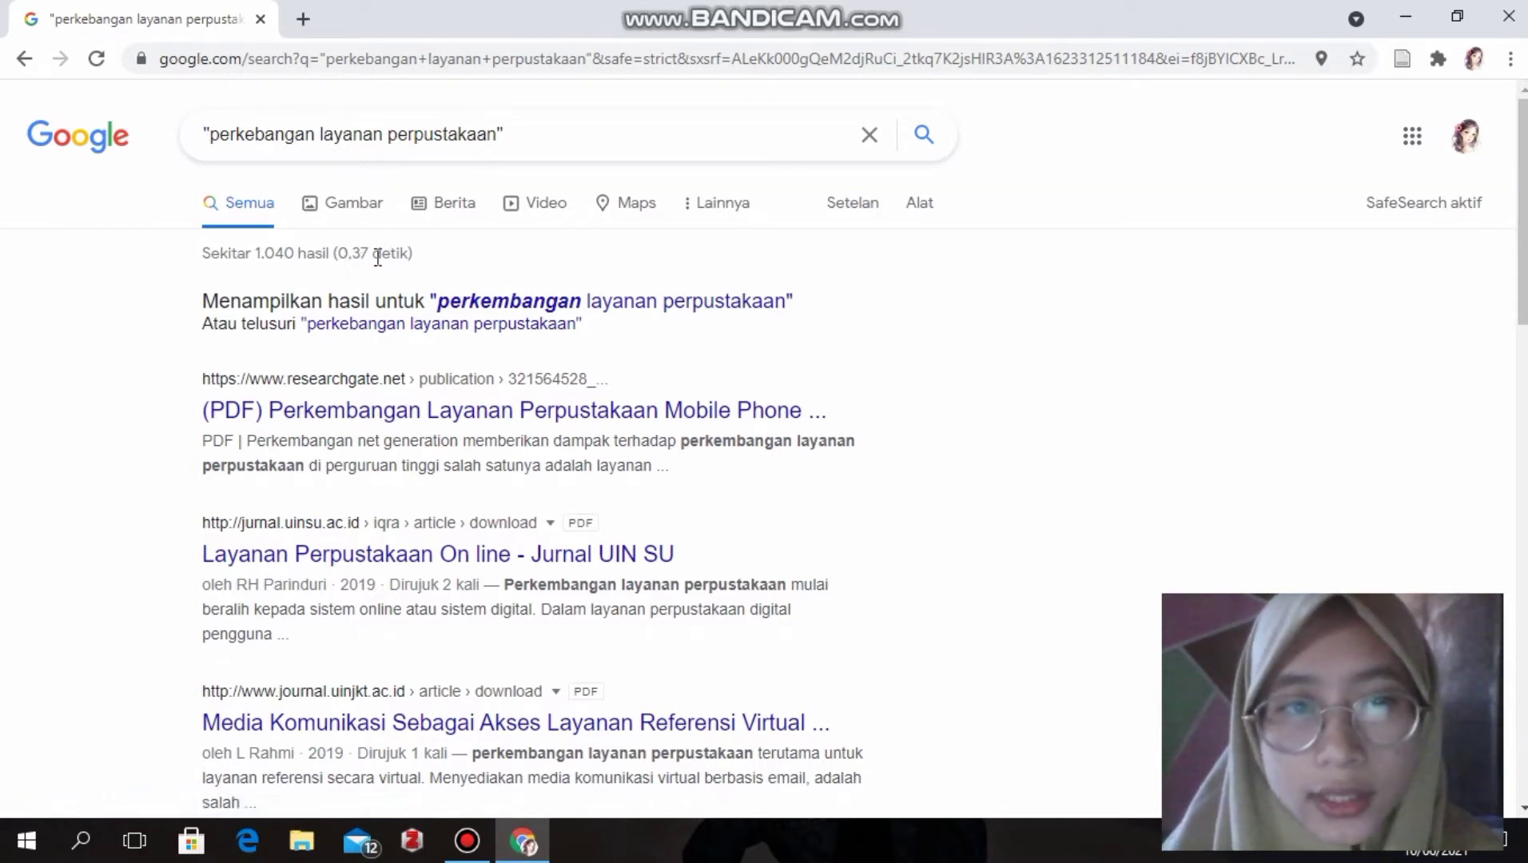
# Step: Change the query to perkebangan OR layanan perpustakaan, without quotation marks, and run the search
pyautogui.click(517, 130)
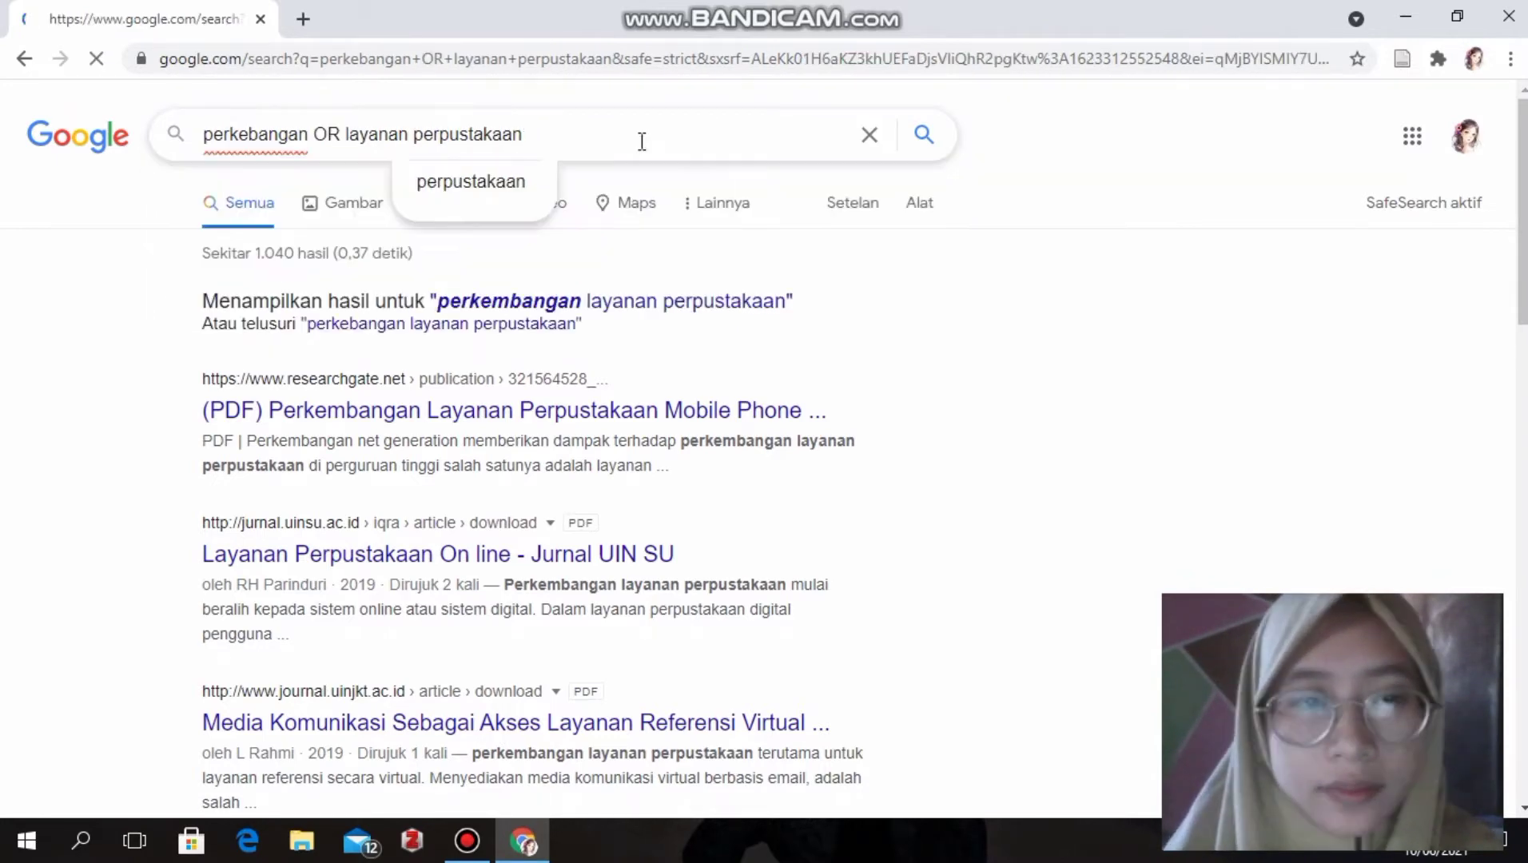
pyautogui.press('Return')
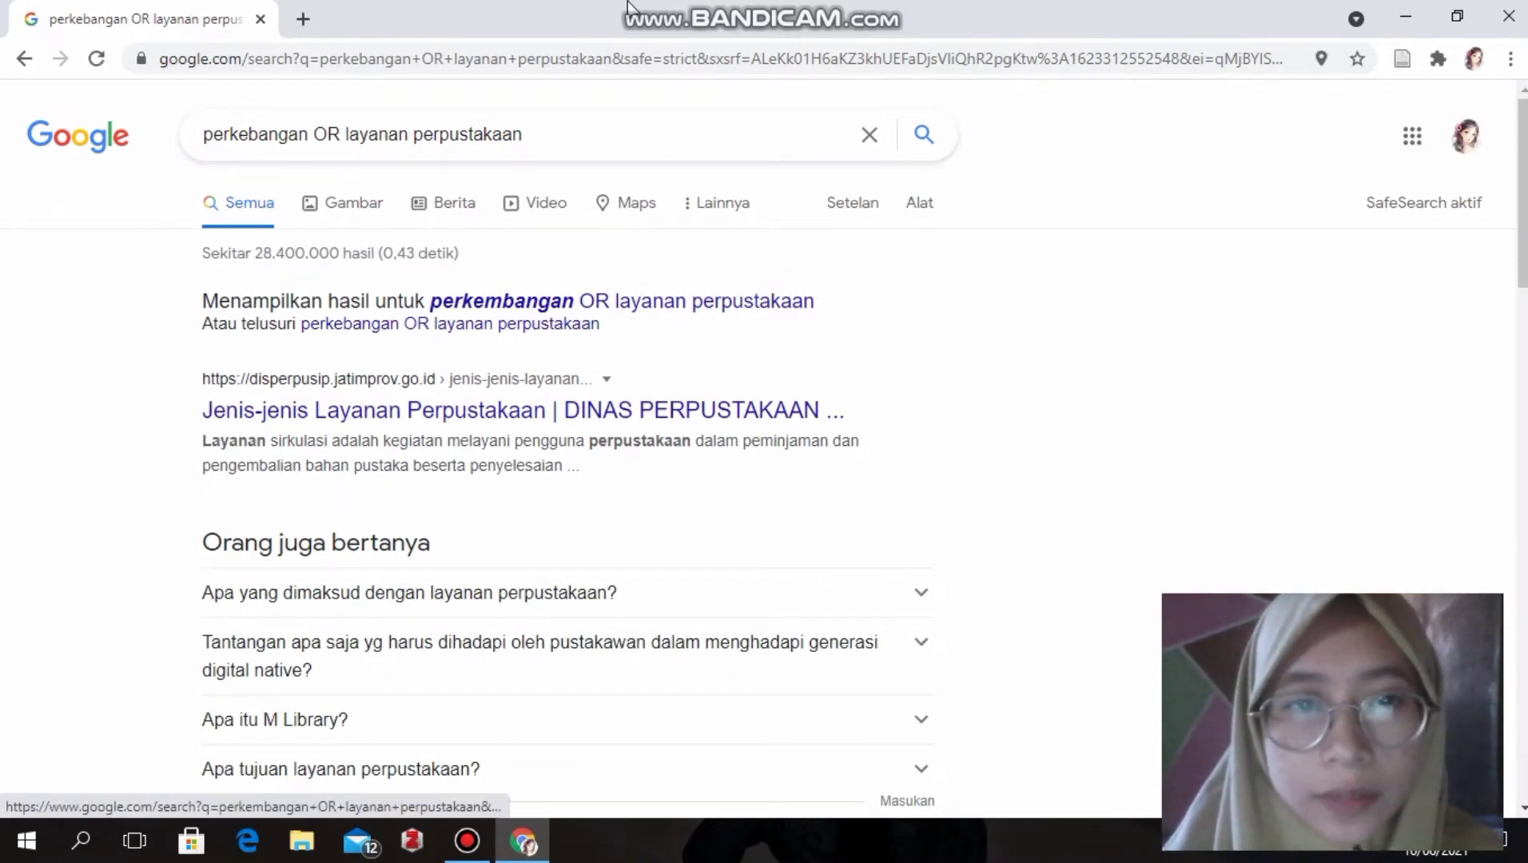
# Step: Clear the OR query and rerun the earlier search for perkembangan layanan perpustakaan
pyautogui.click(551, 140)
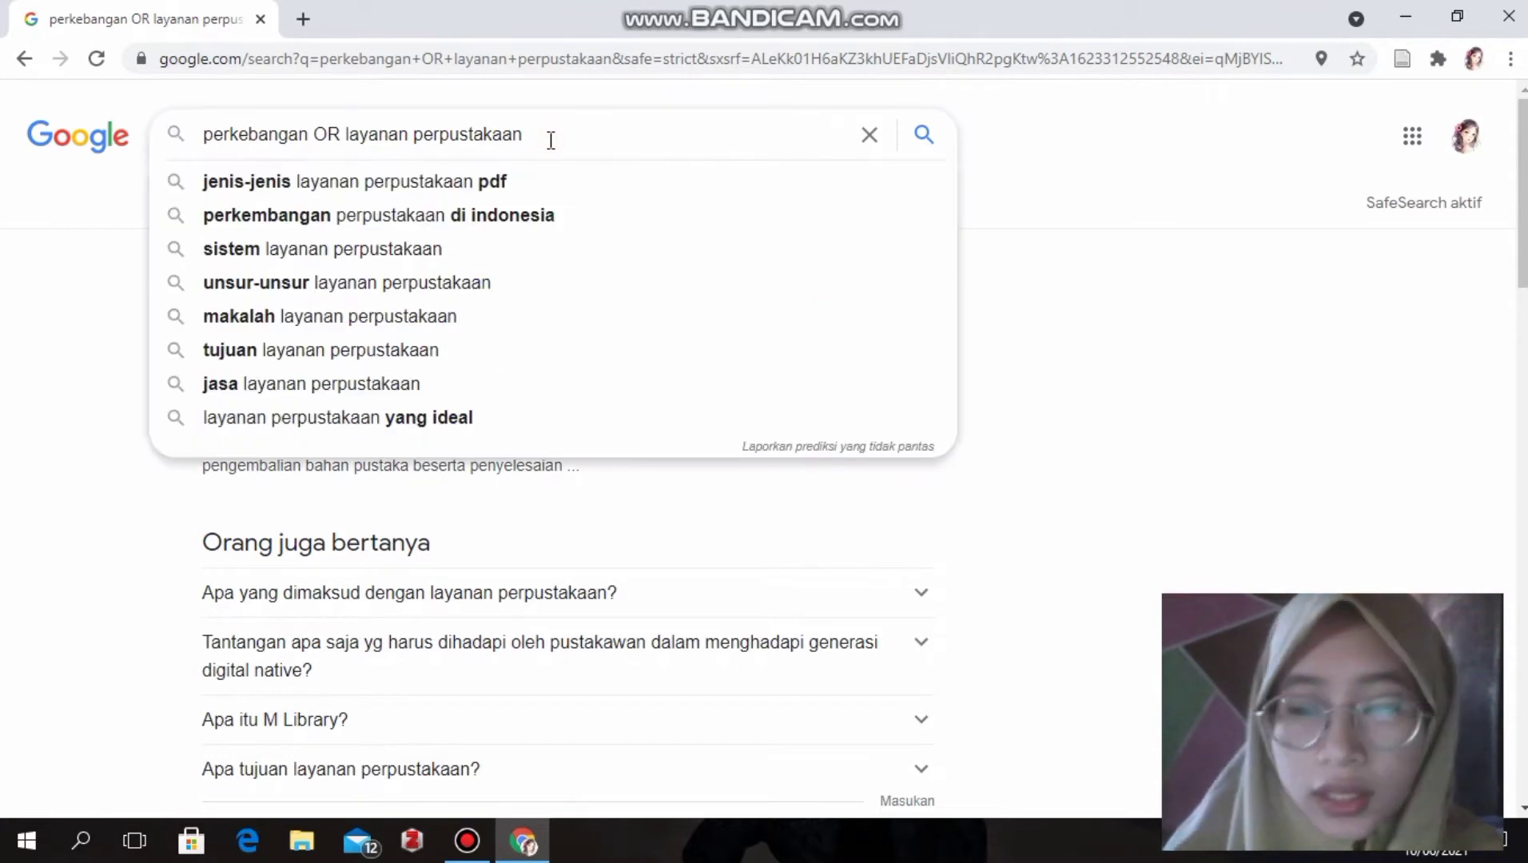
pyautogui.press('BackSpace')
pyautogui.press('BackSpace')
pyautogui.press('BackSpace')
pyautogui.press('BackSpace')
pyautogui.press('BackSpace')
pyautogui.press('BackSpace')
pyautogui.press('BackSpace')
pyautogui.press('BackSpace')
pyautogui.press('BackSpace')
pyautogui.press('BackSpace')
pyautogui.press('BackSpace')
pyautogui.press('BackSpace')
pyautogui.press('BackSpace')
pyautogui.press('BackSpace')
pyautogui.press('BackSpace')
pyautogui.press('BackSpace')
pyautogui.press('BackSpace')
pyautogui.press('BackSpace')
pyautogui.press('BackSpace')
pyautogui.press('BackSpace')
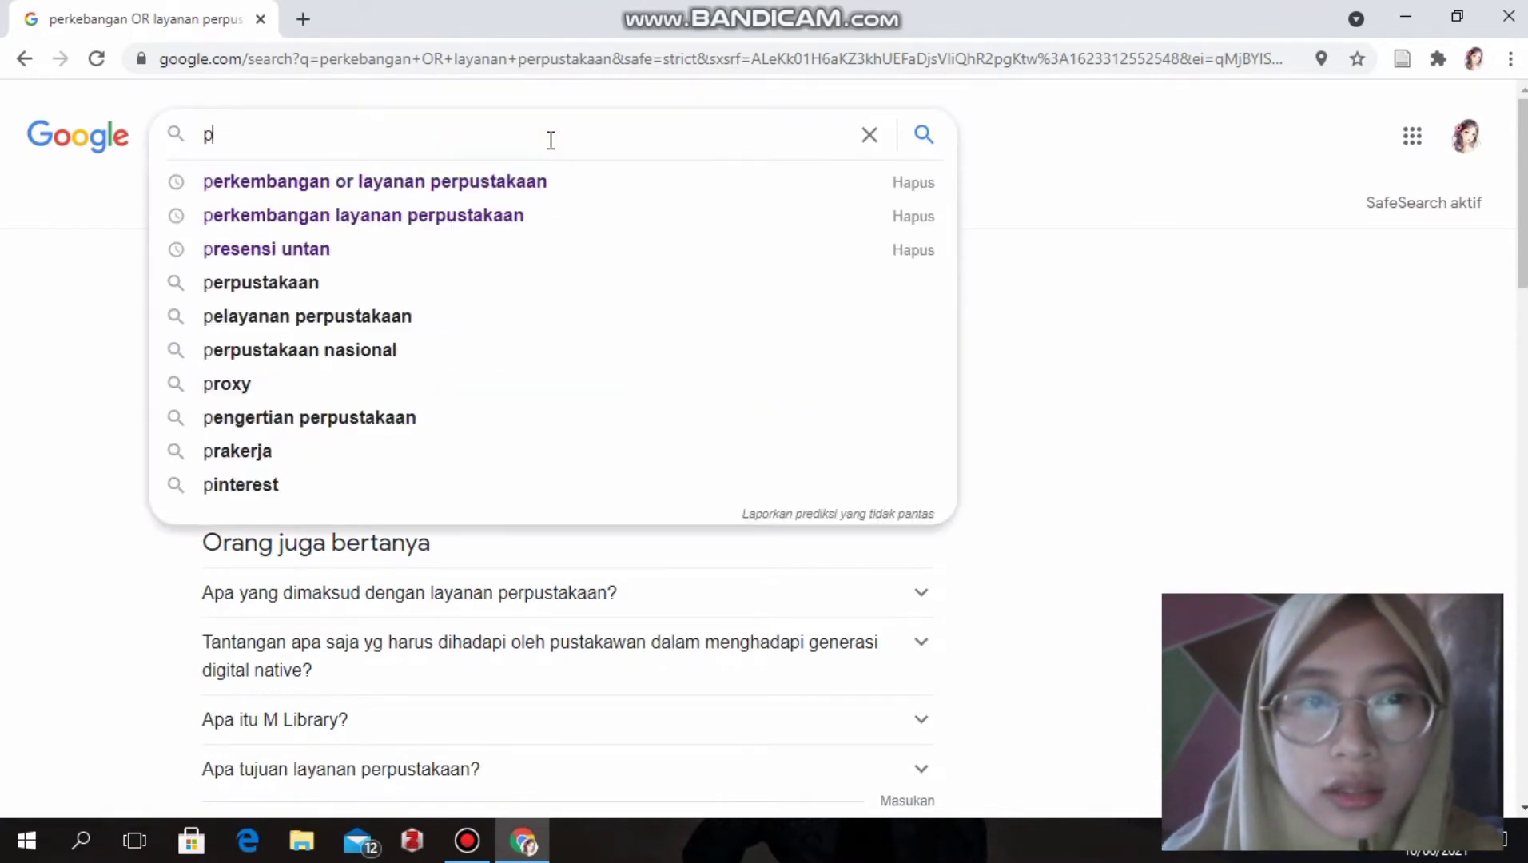
pyautogui.press('BackSpace')
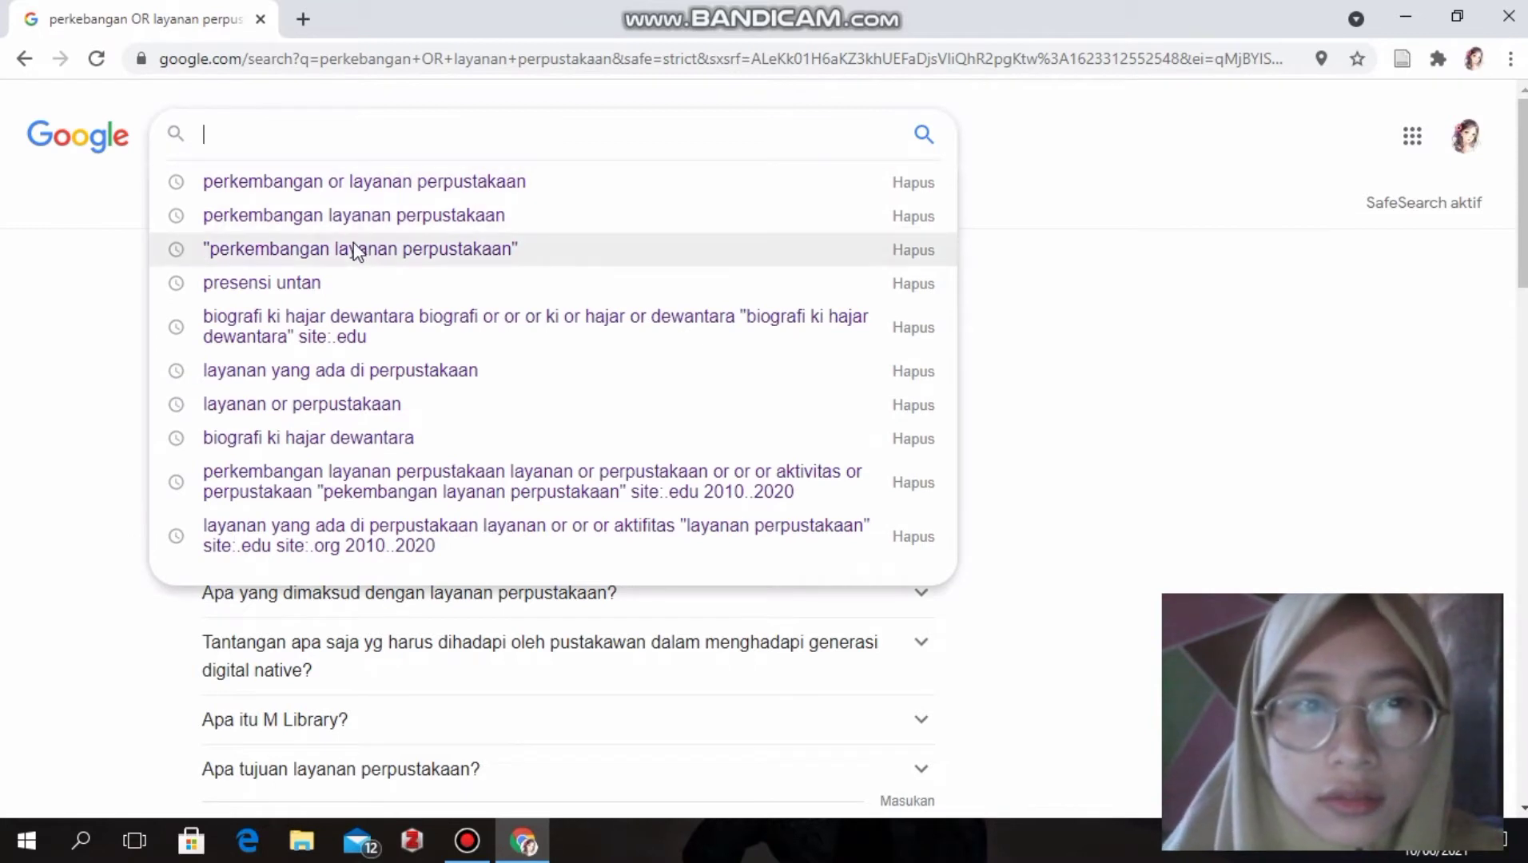
pyautogui.click(342, 218)
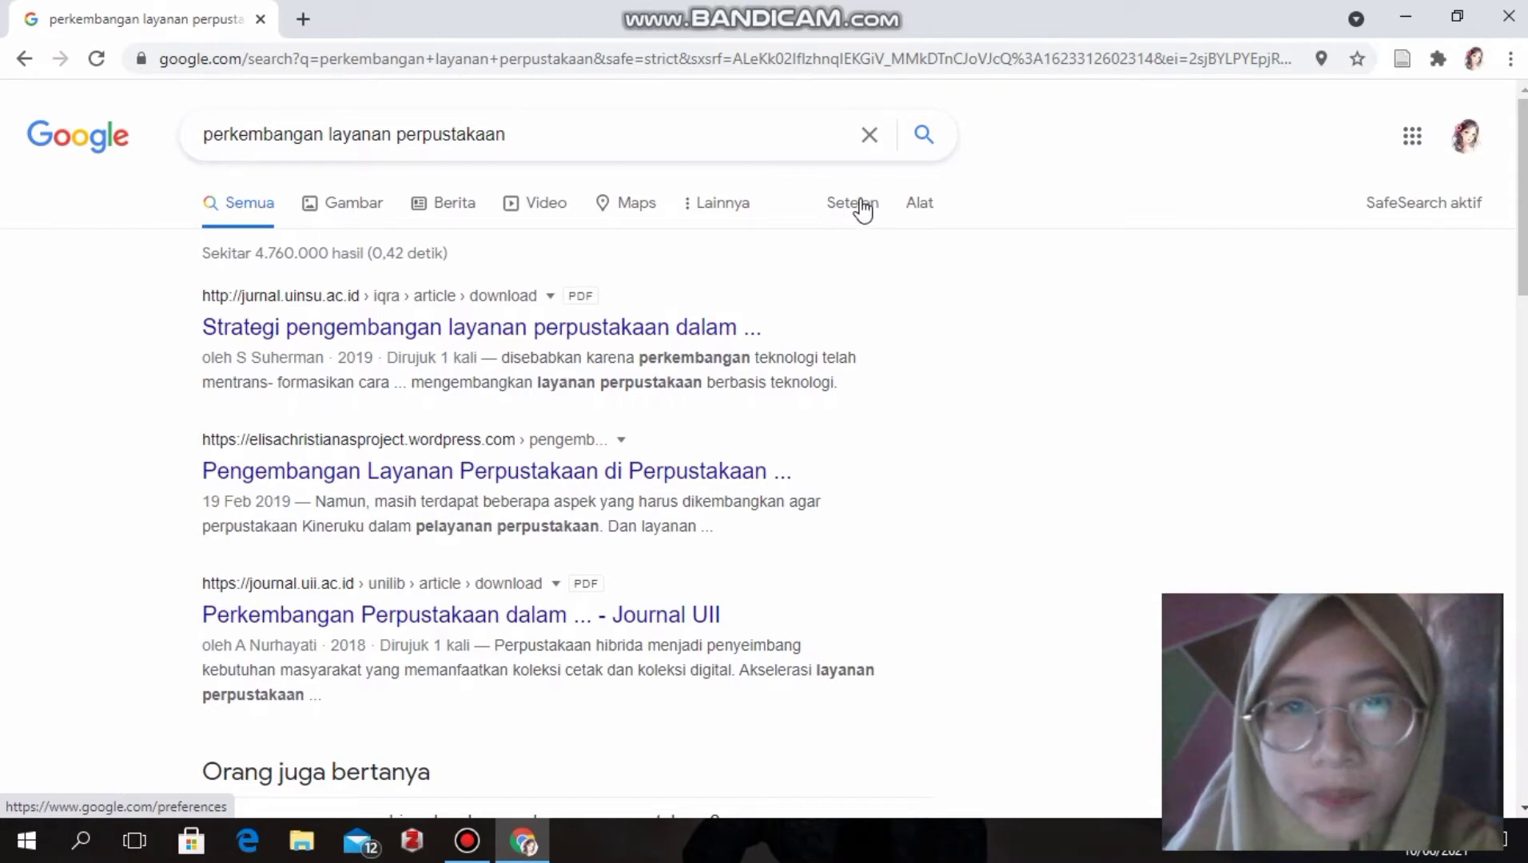
# Step: Open the advanced search form (Penelusuran lanjutan) for the current query
pyautogui.click(861, 206)
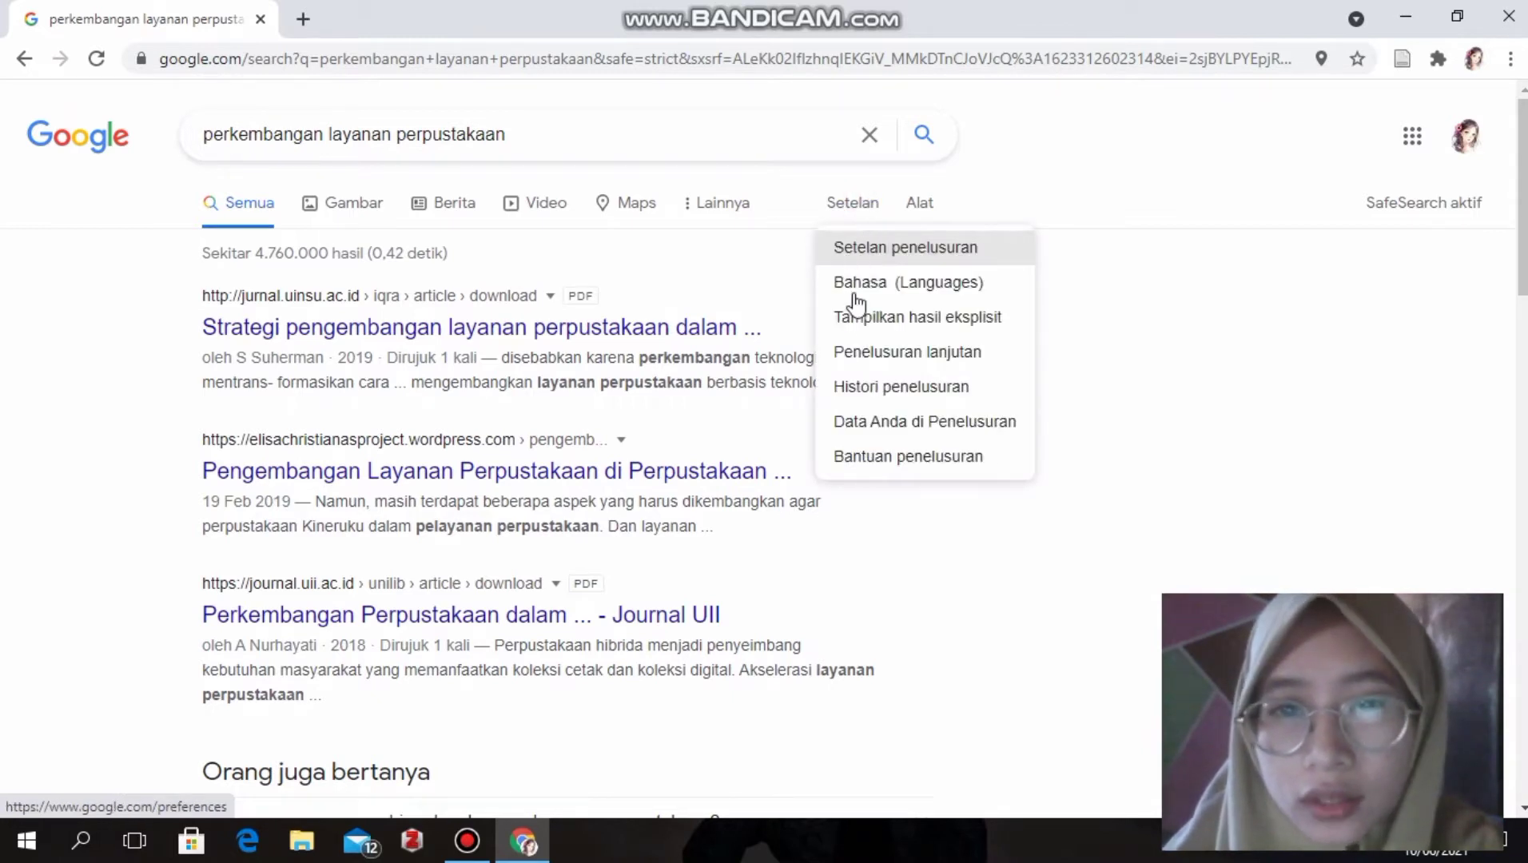
pyautogui.click(915, 360)
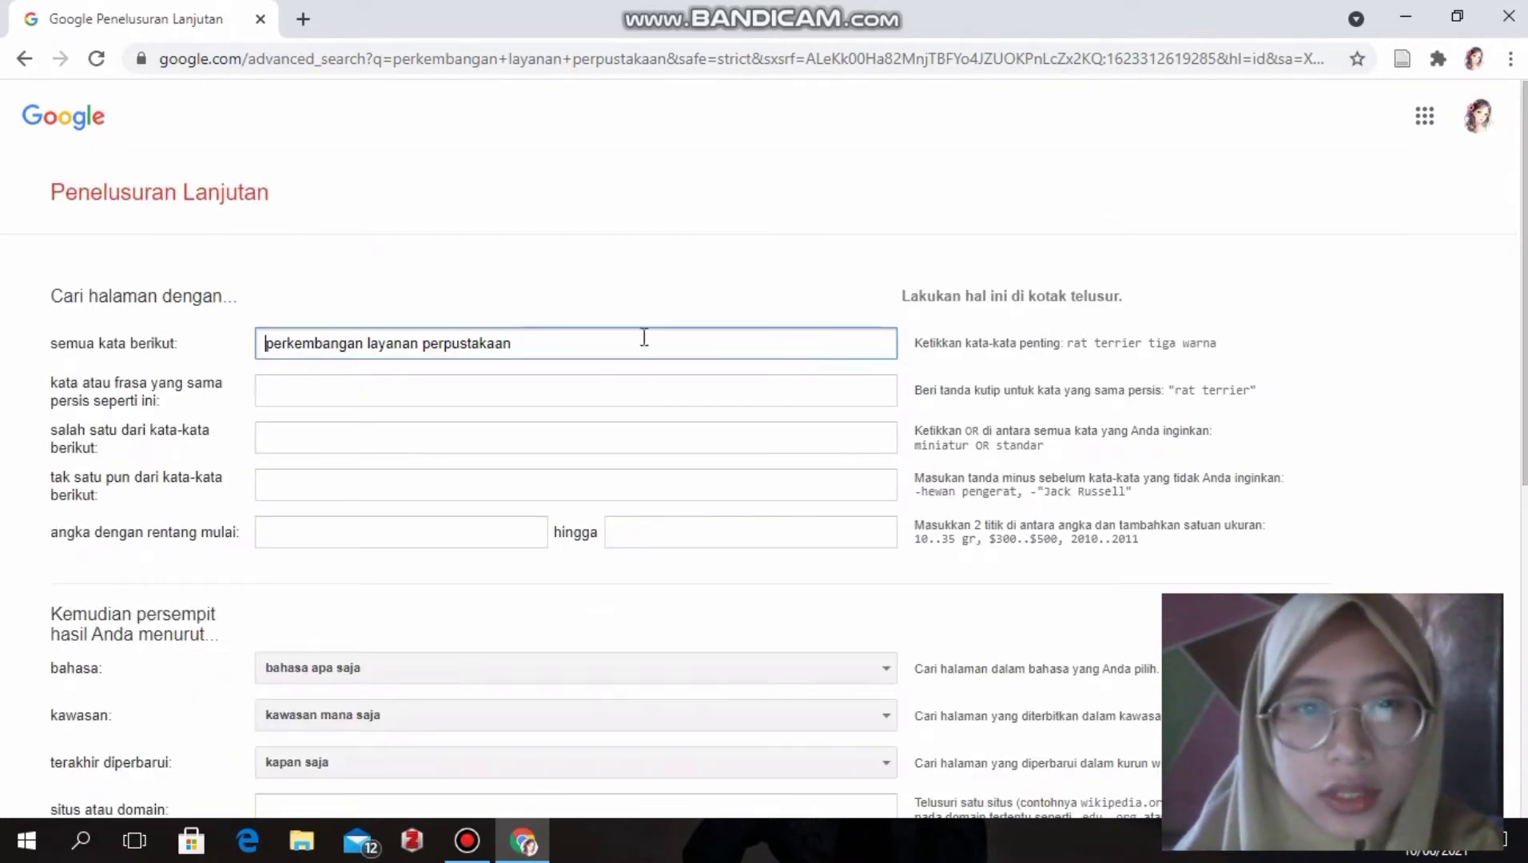
pyautogui.click(705, 381)
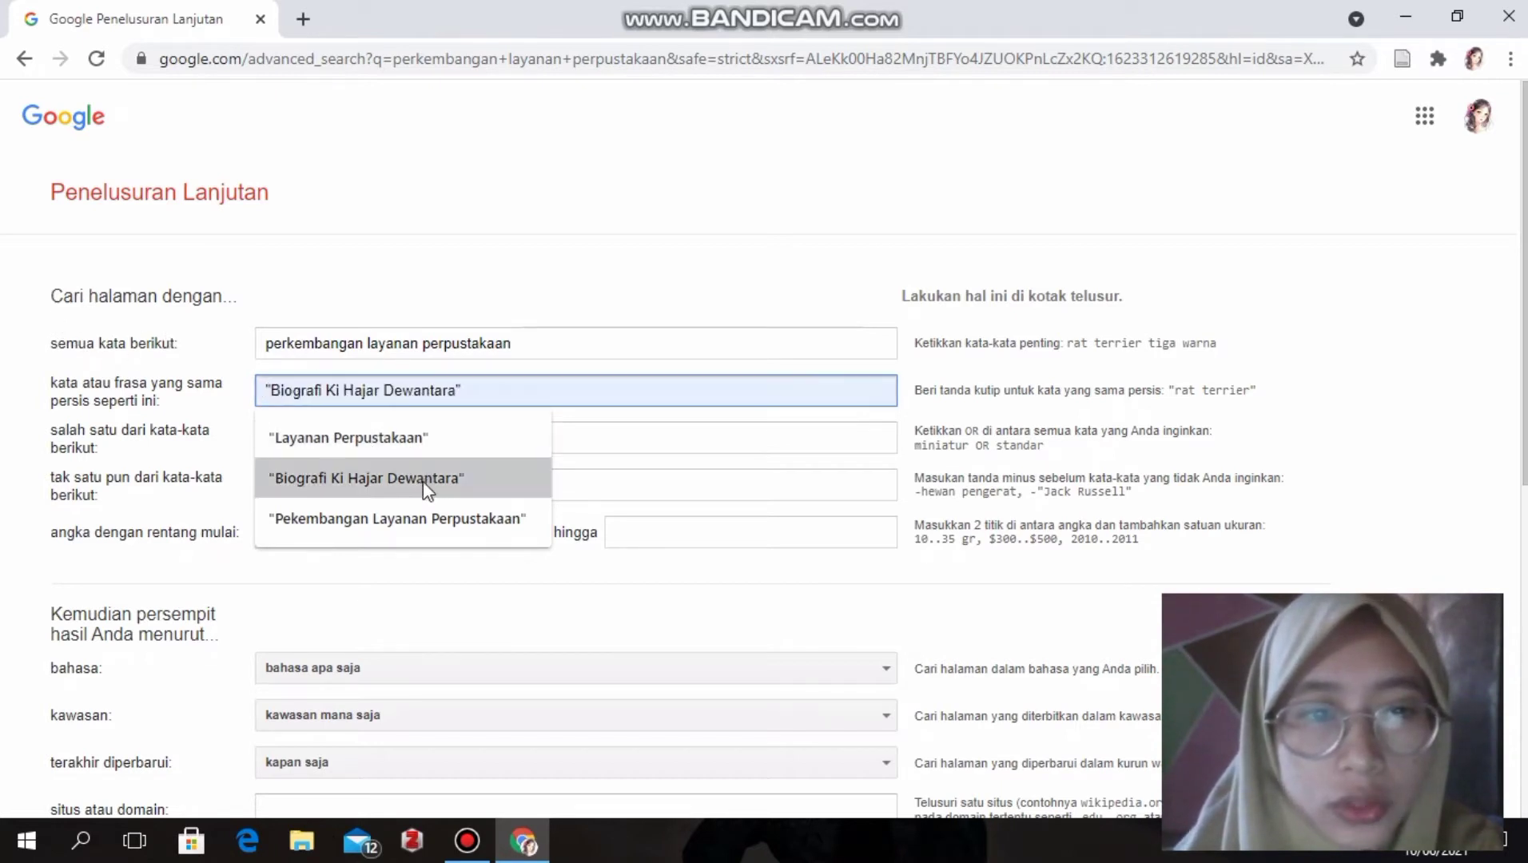
pyautogui.click(538, 297)
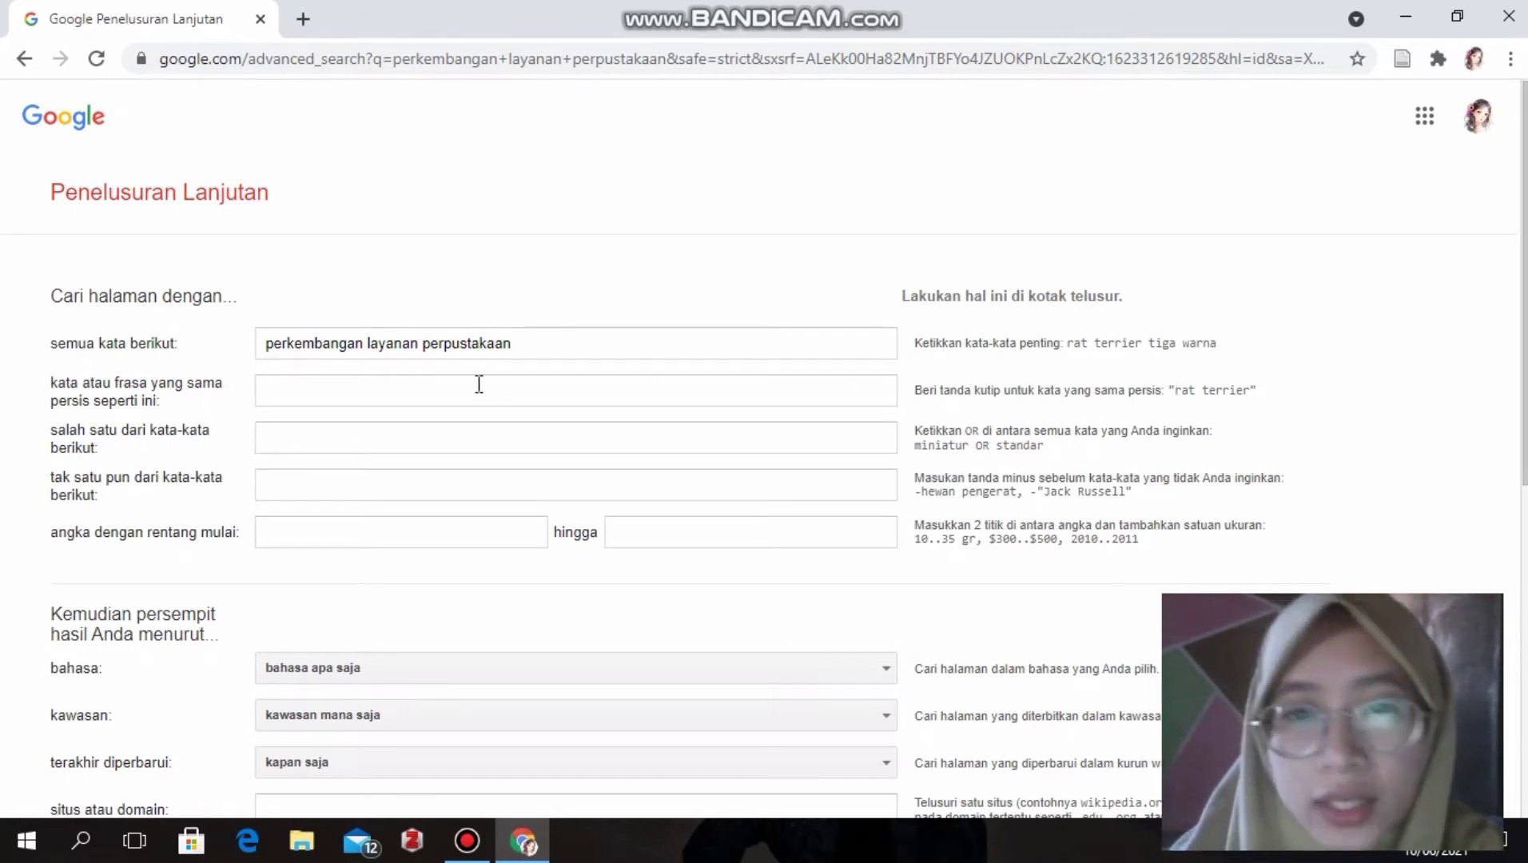
# Step: Set the exact phrase to "Pekembangan Layanan Perpustakaan" and the any-of-these-words condition to Layanan OR aktifitas
pyautogui.click(400, 385)
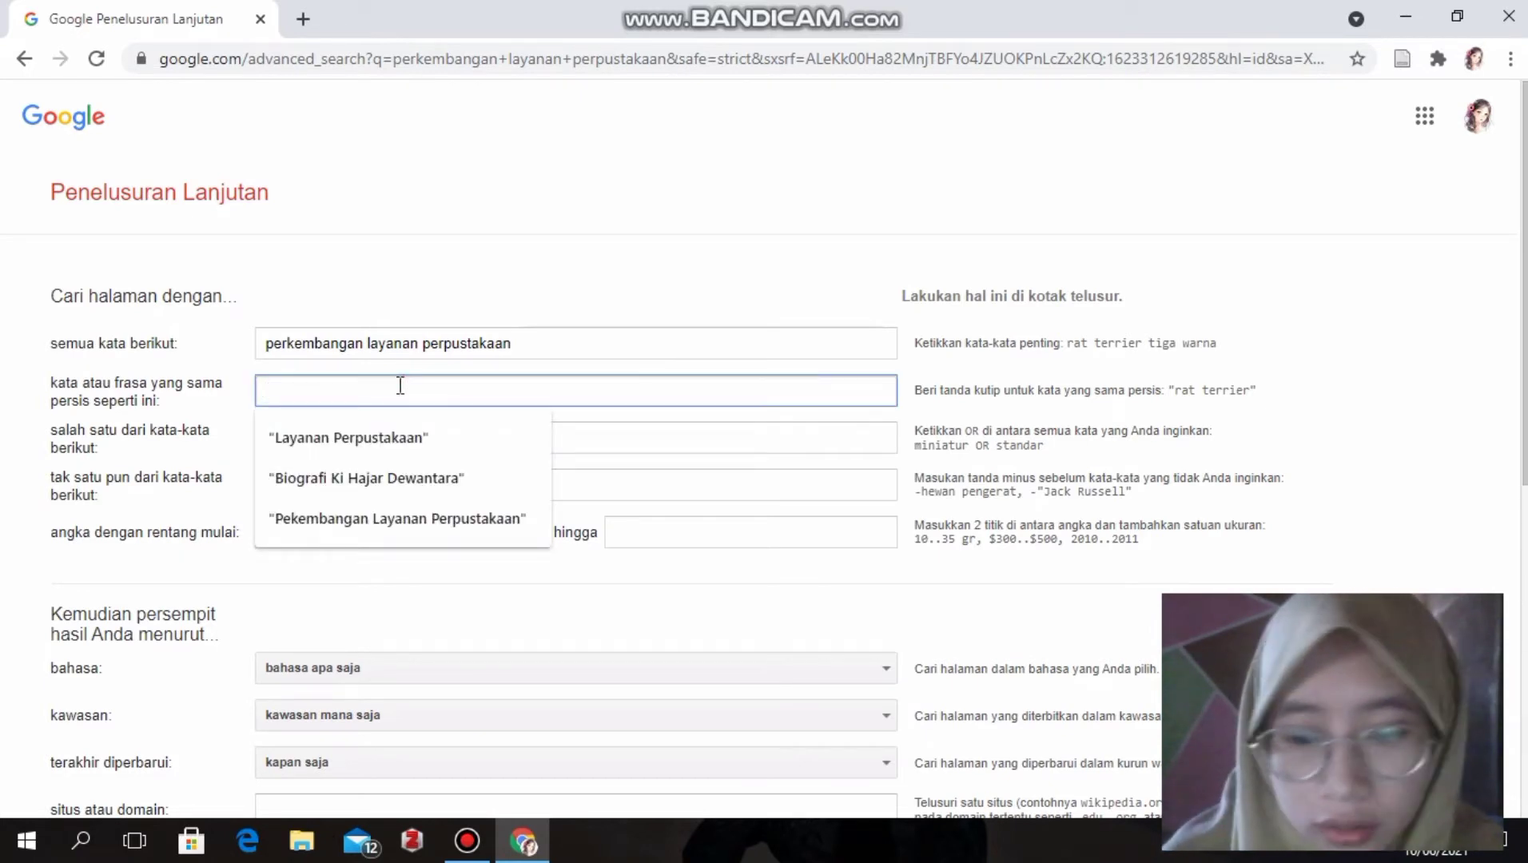
pyautogui.write('l')
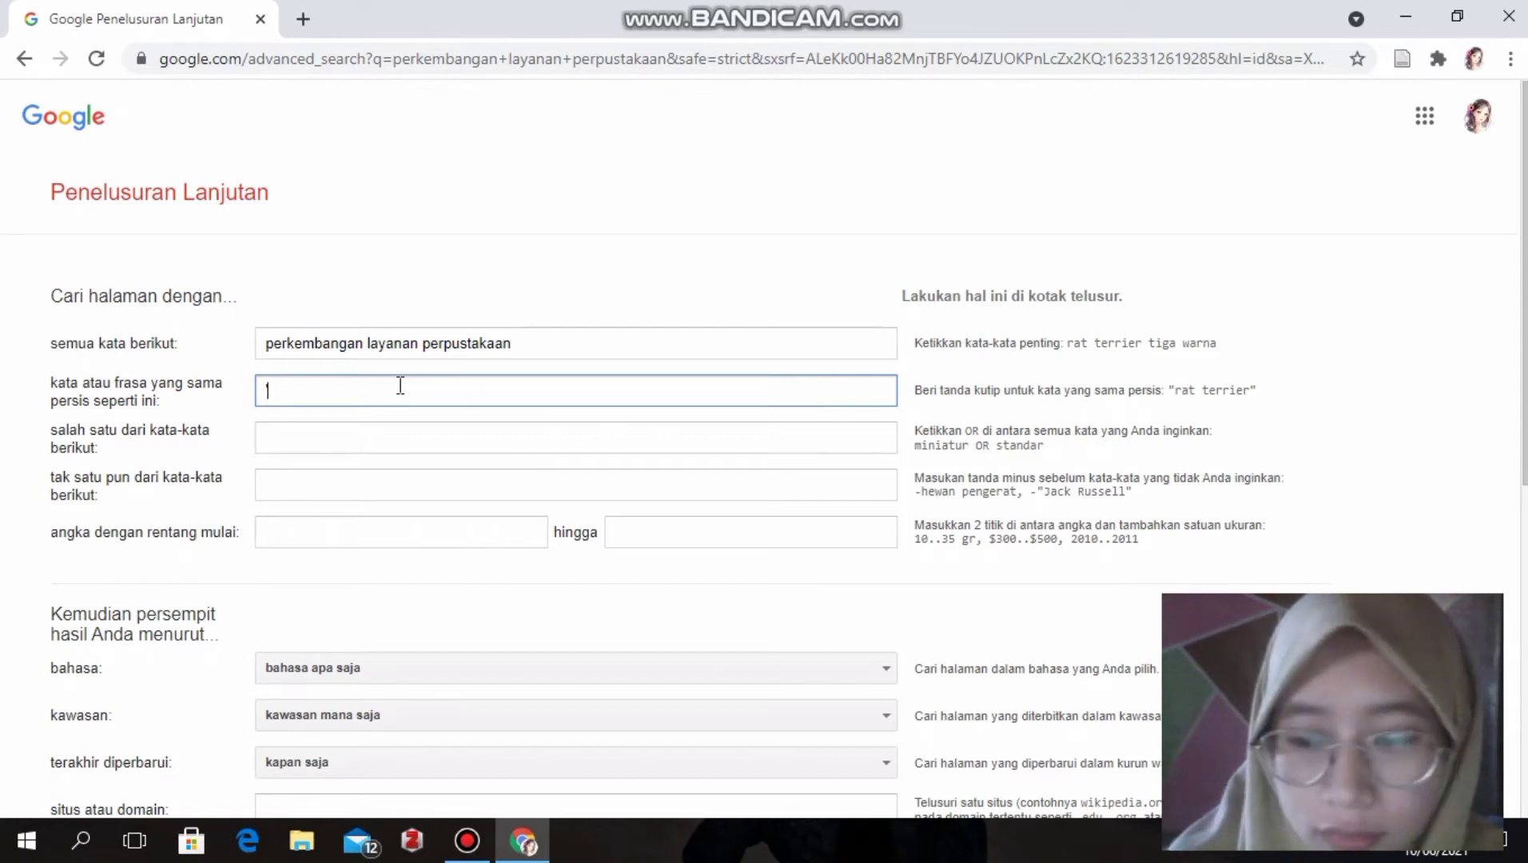
pyautogui.write('"')
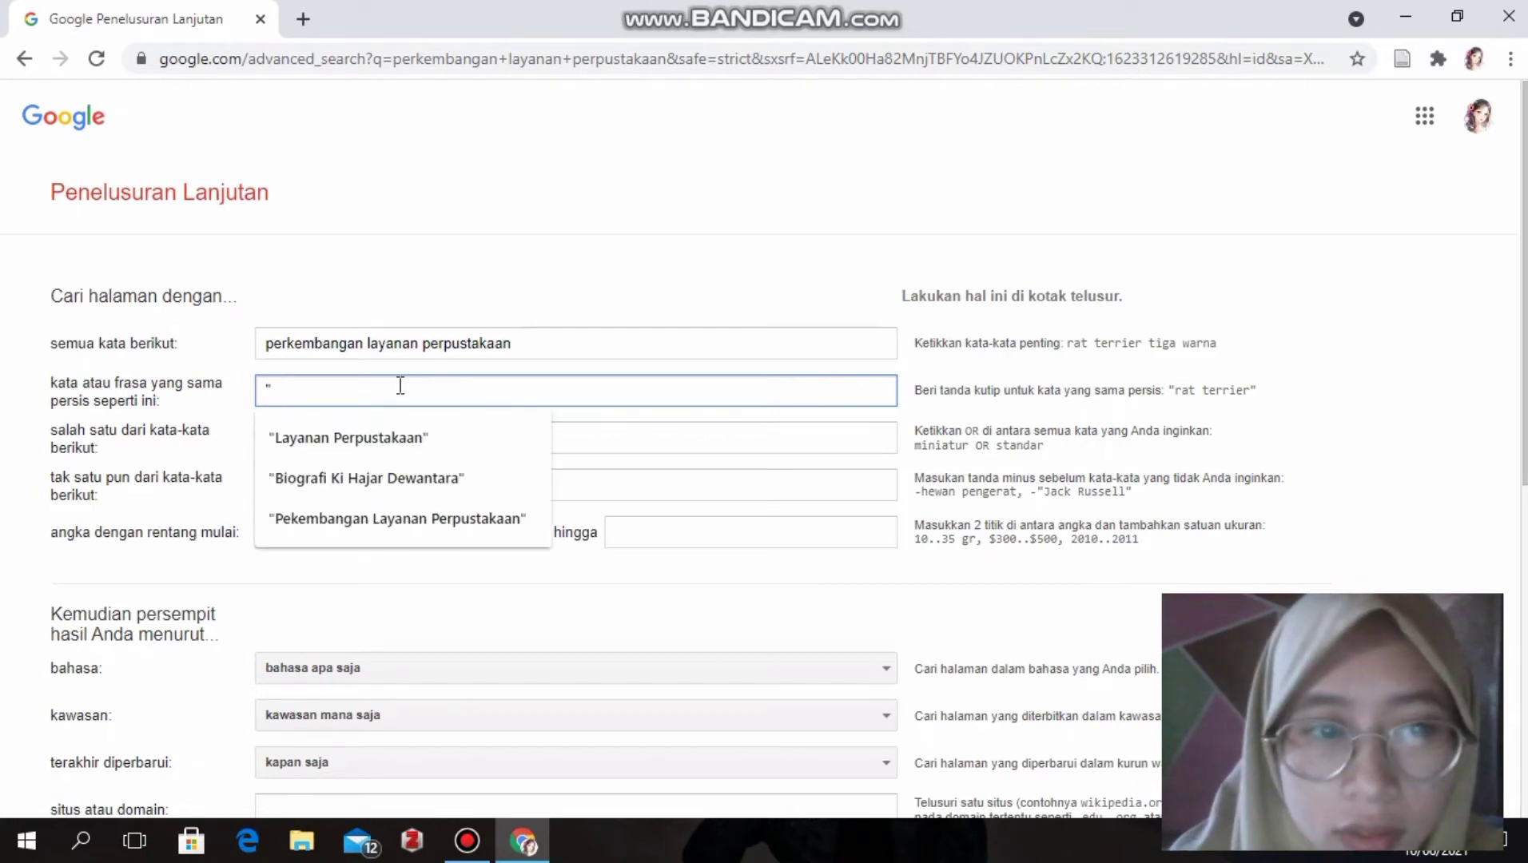
pyautogui.click(377, 516)
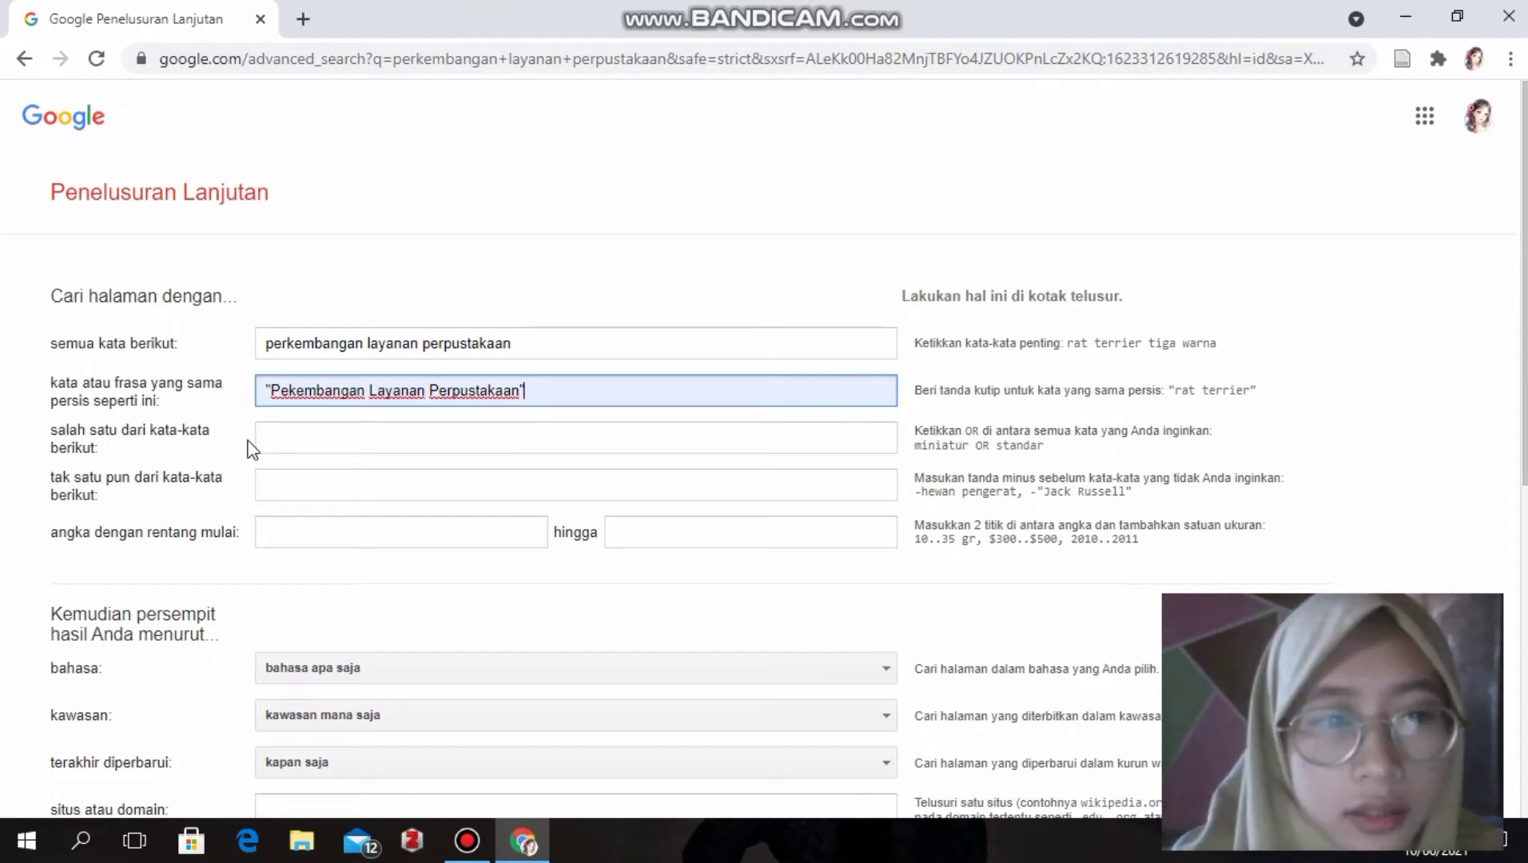
pyautogui.click(285, 441)
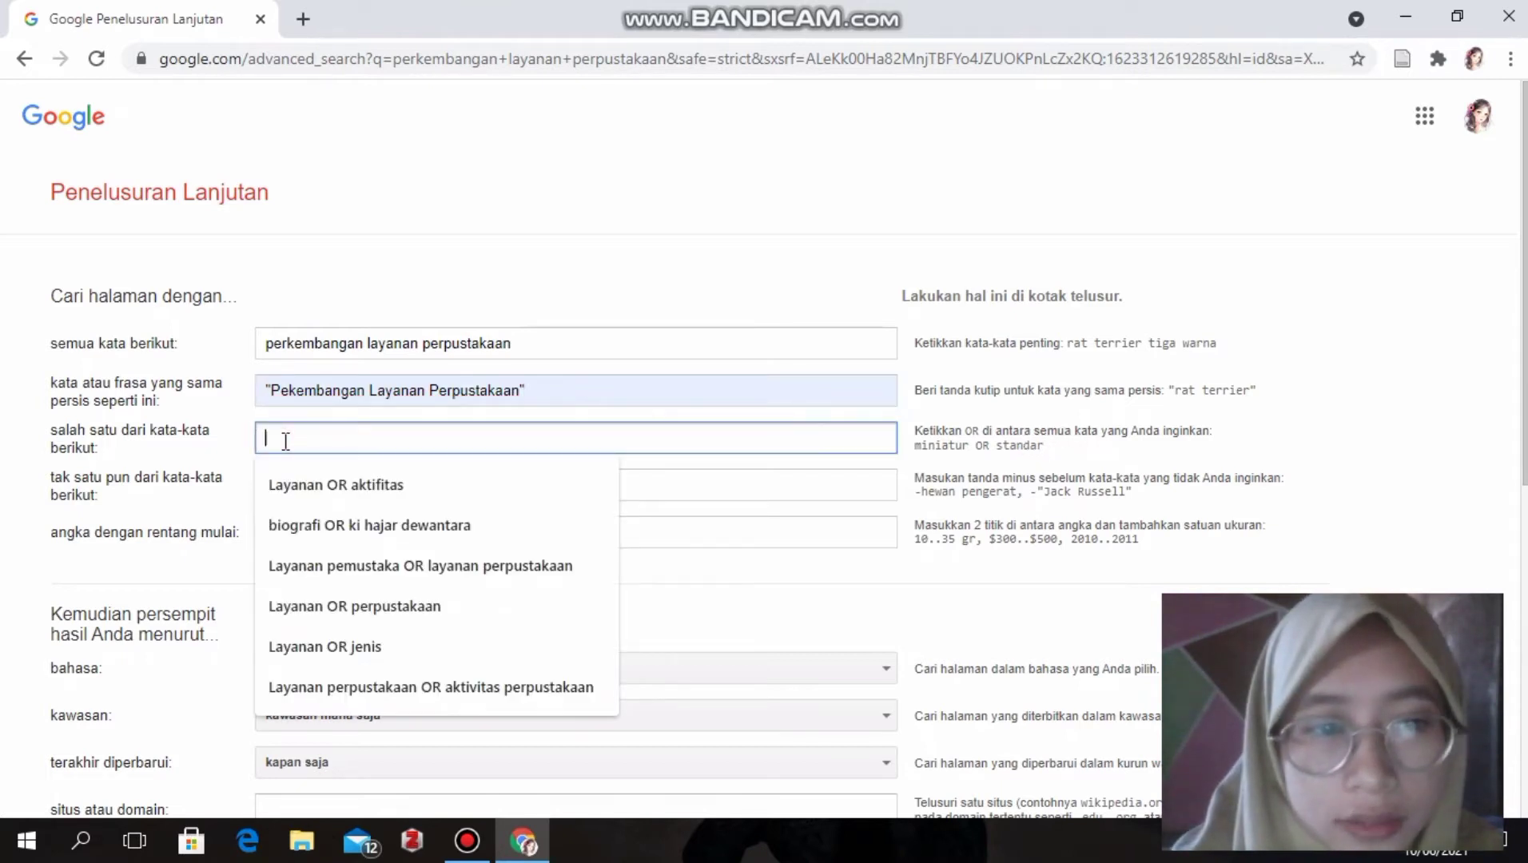
pyautogui.click(299, 485)
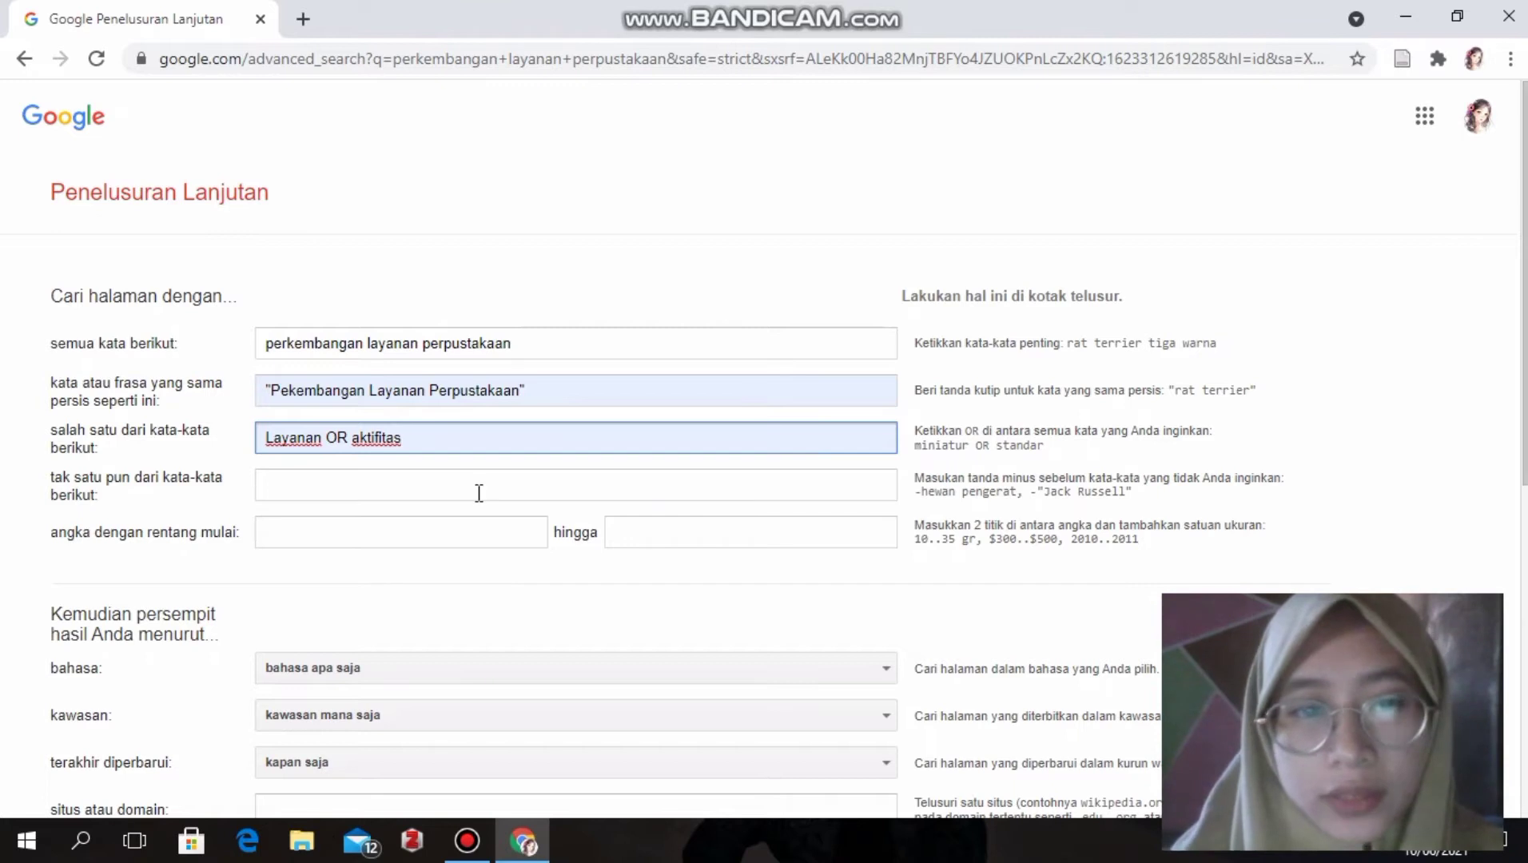
pyautogui.click(300, 484)
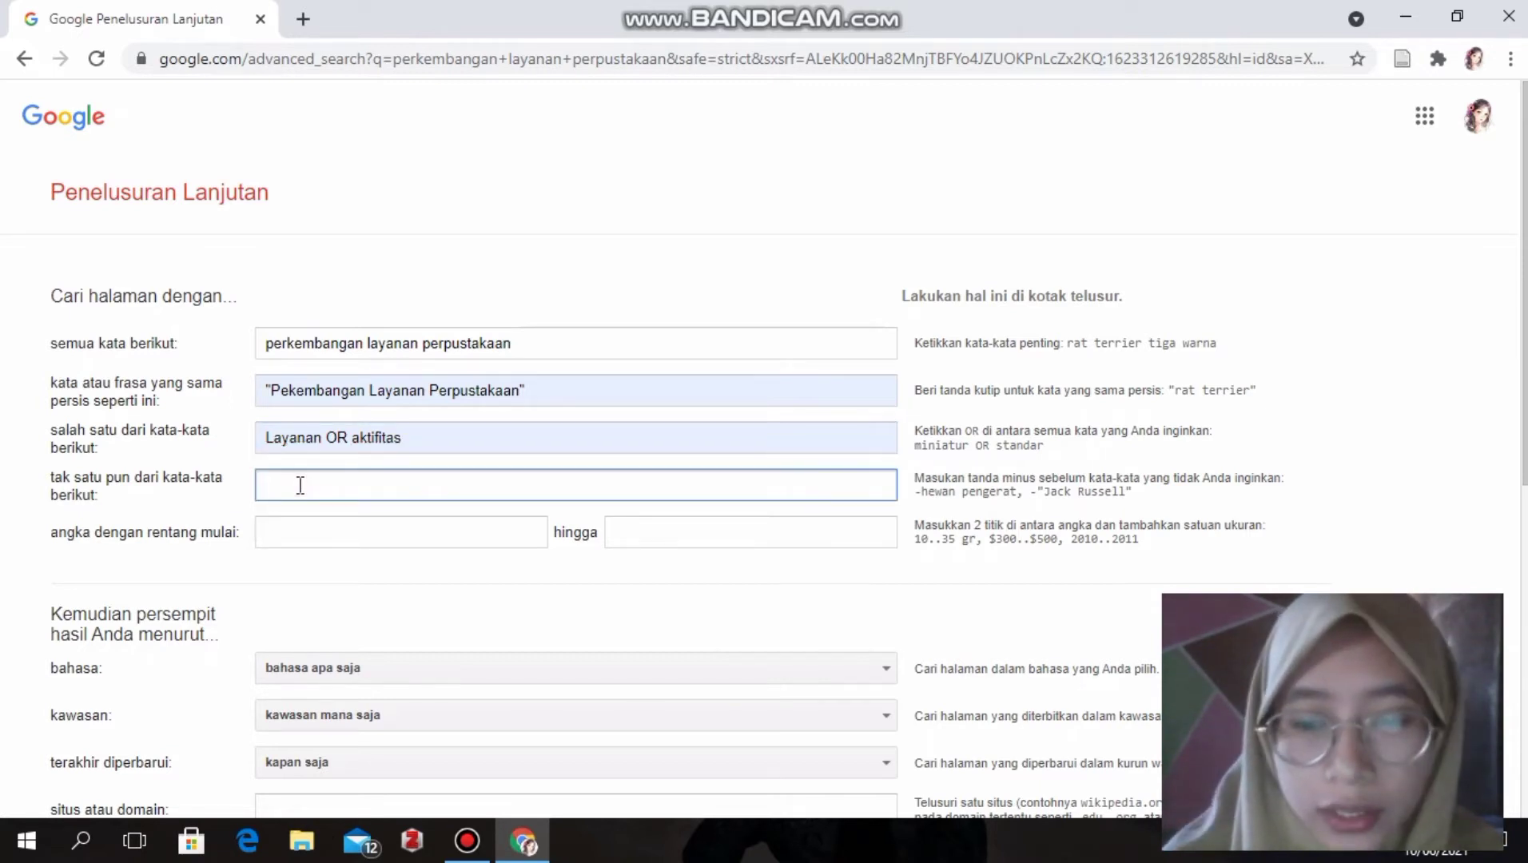
pyautogui.write('-')
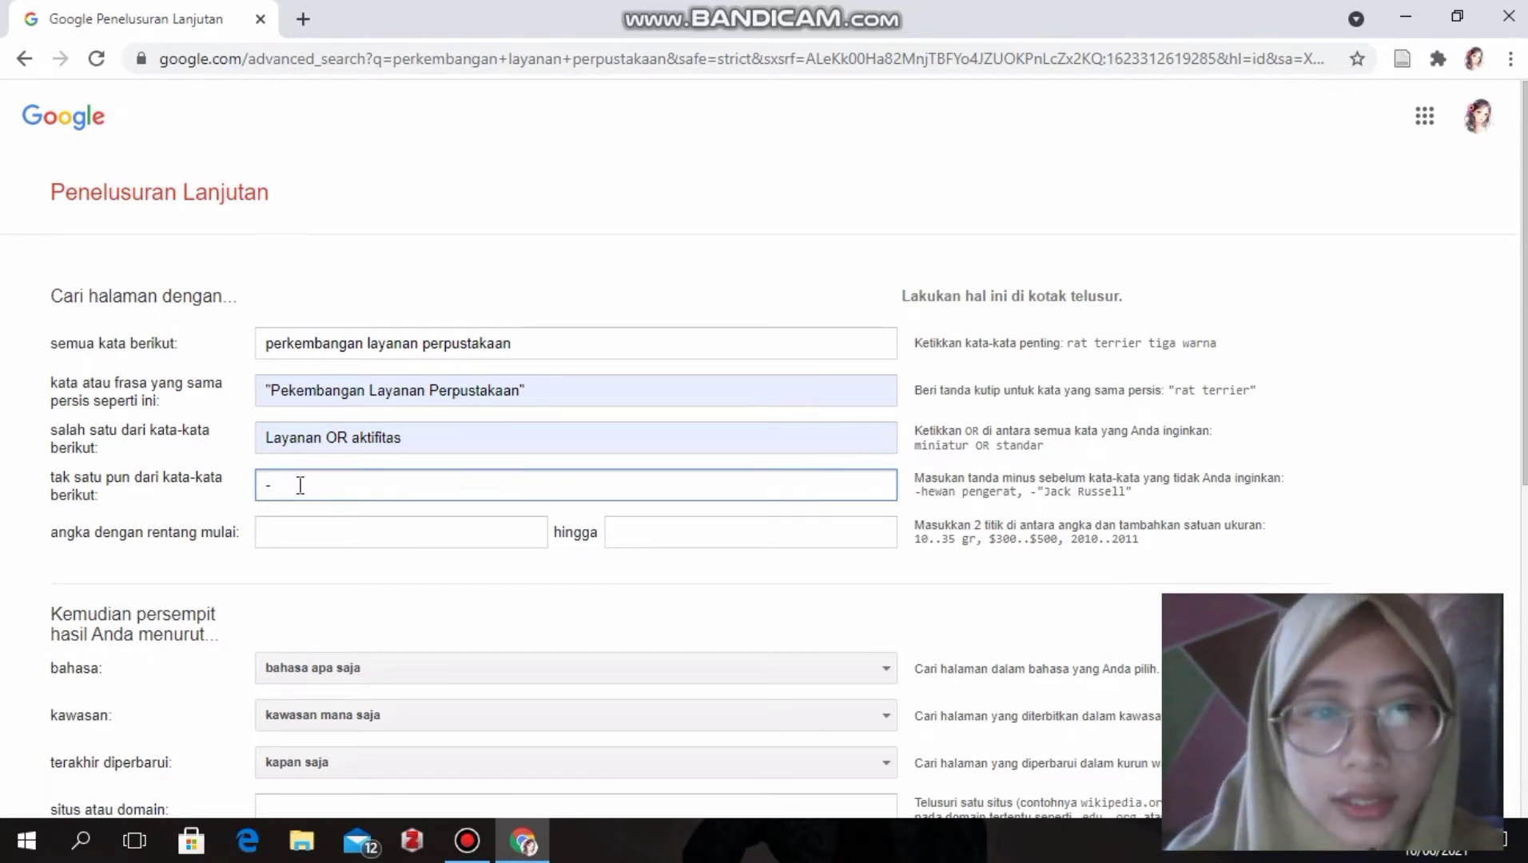
pyautogui.press('BackSpace')
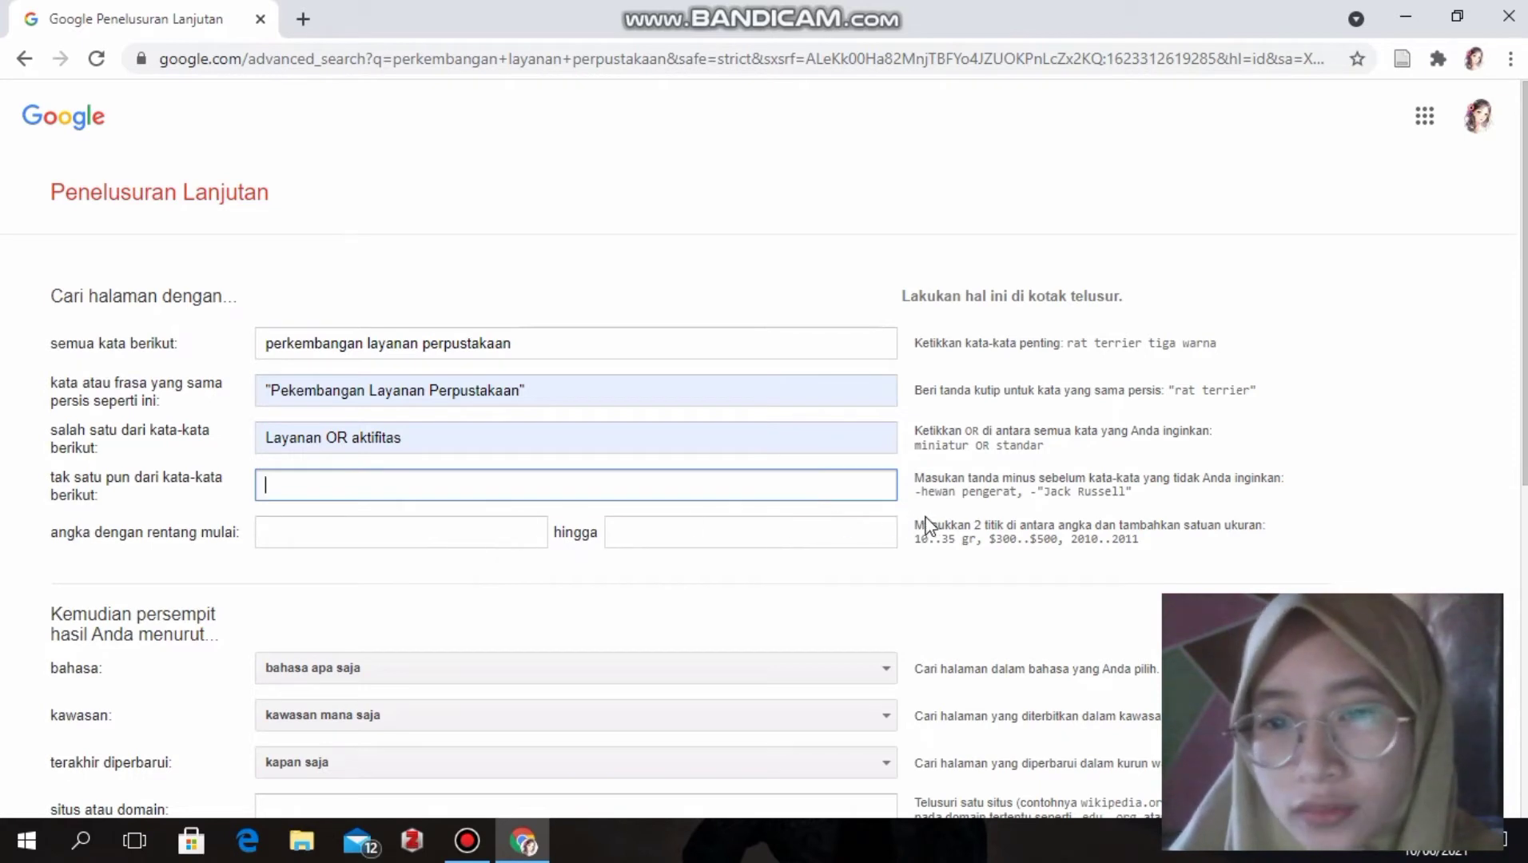
# Step: Set the number range of the advanced search from 2010 to 2020
pyautogui.click(434, 535)
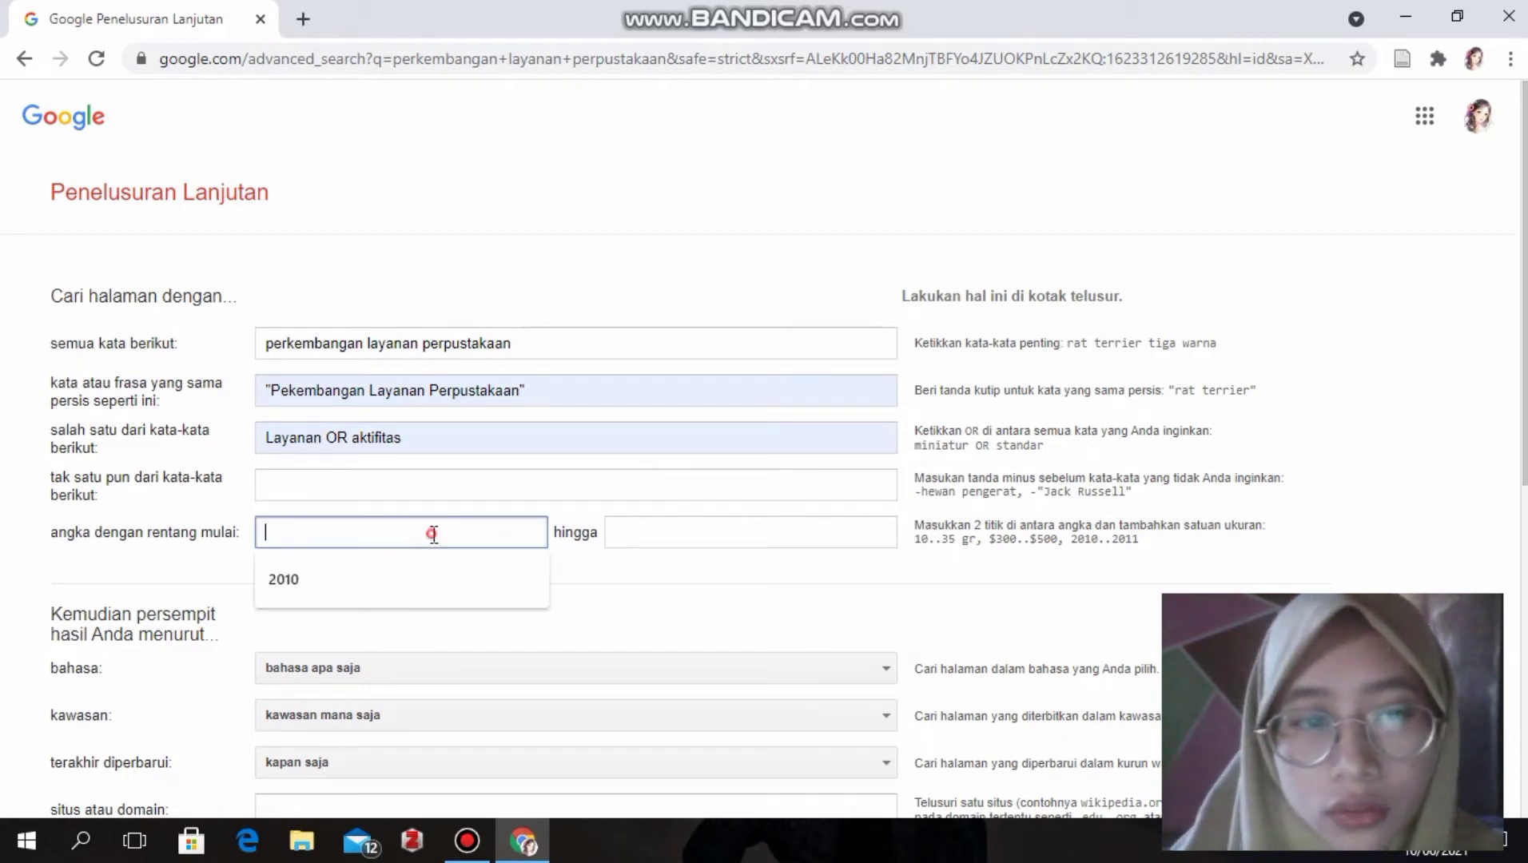
pyautogui.click(691, 528)
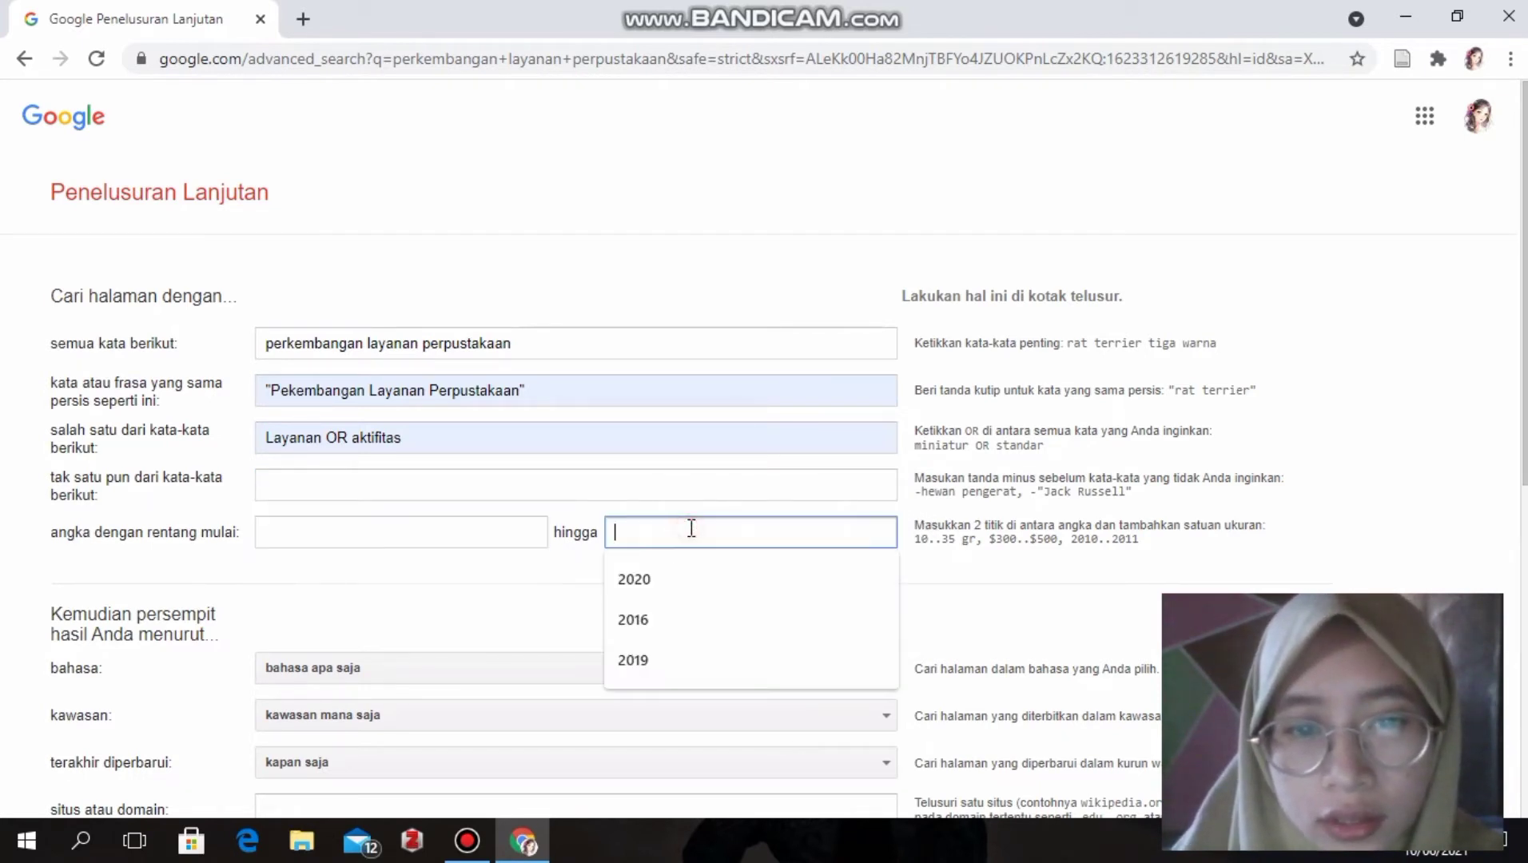
pyautogui.click(363, 539)
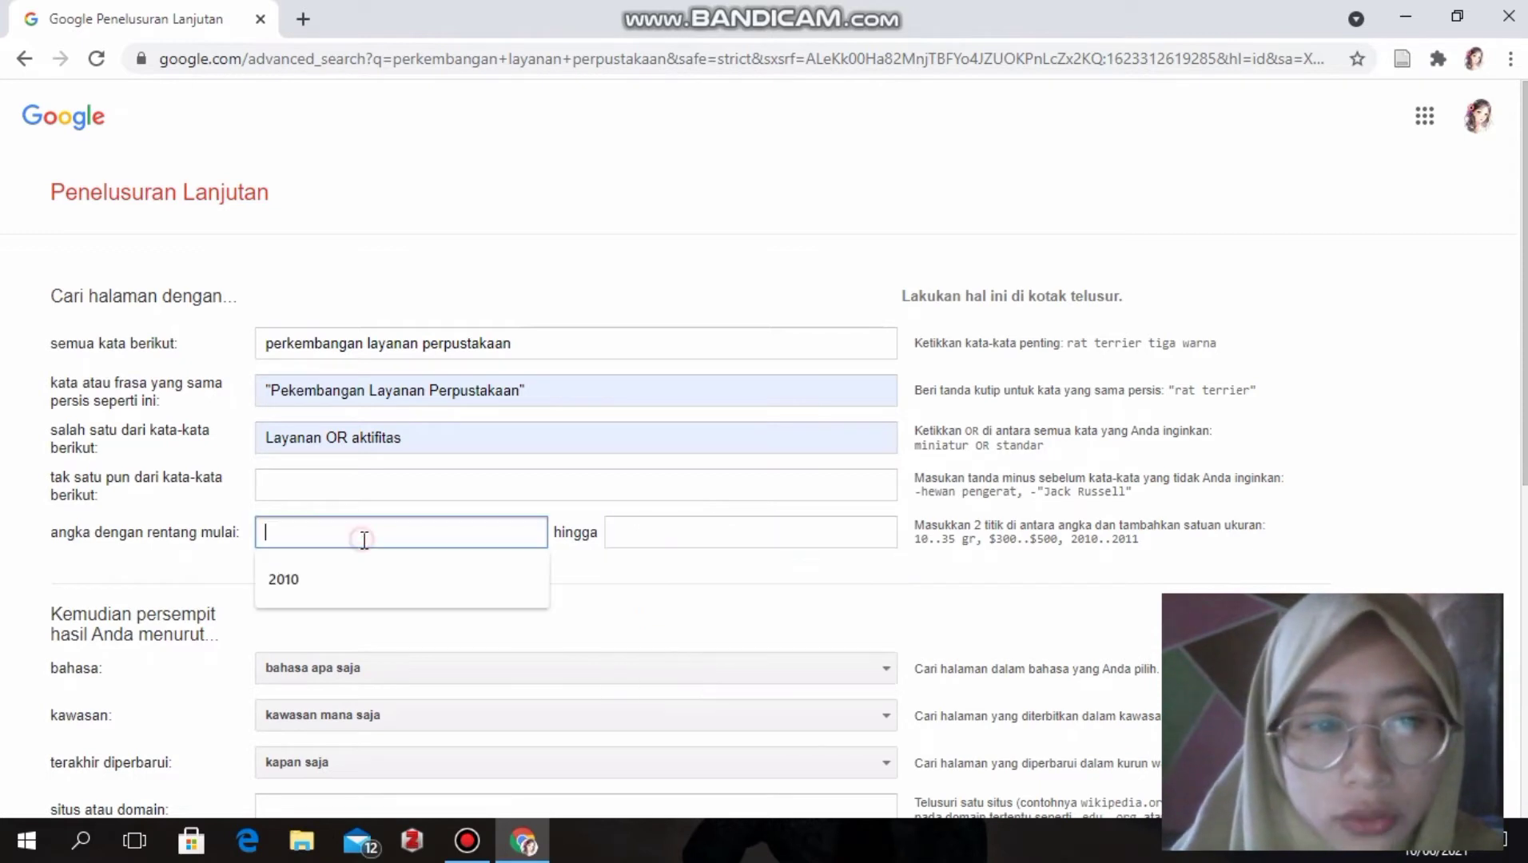
pyautogui.click(344, 595)
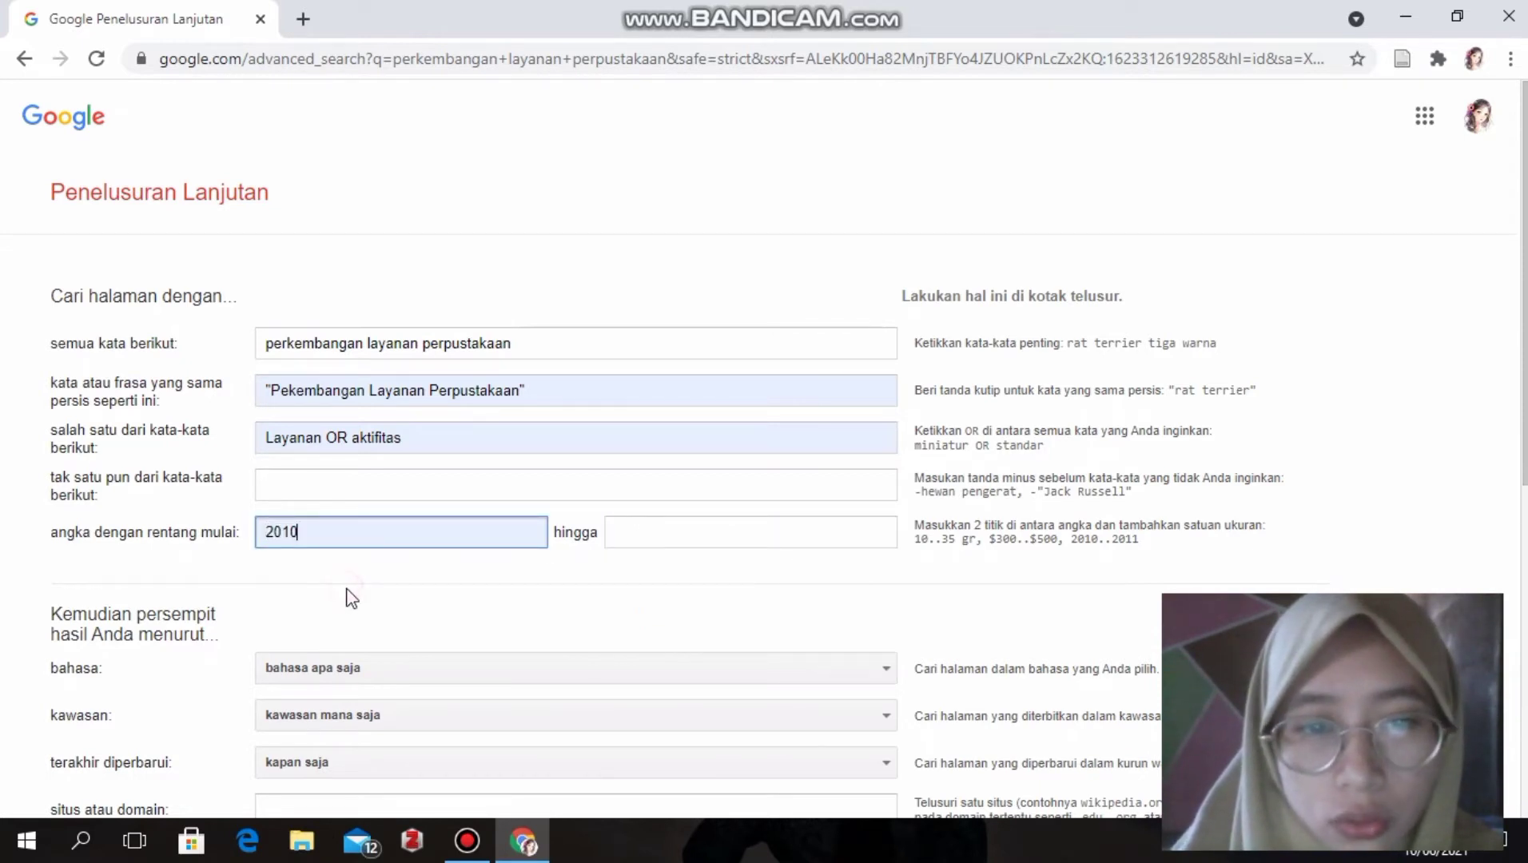
pyautogui.click(636, 544)
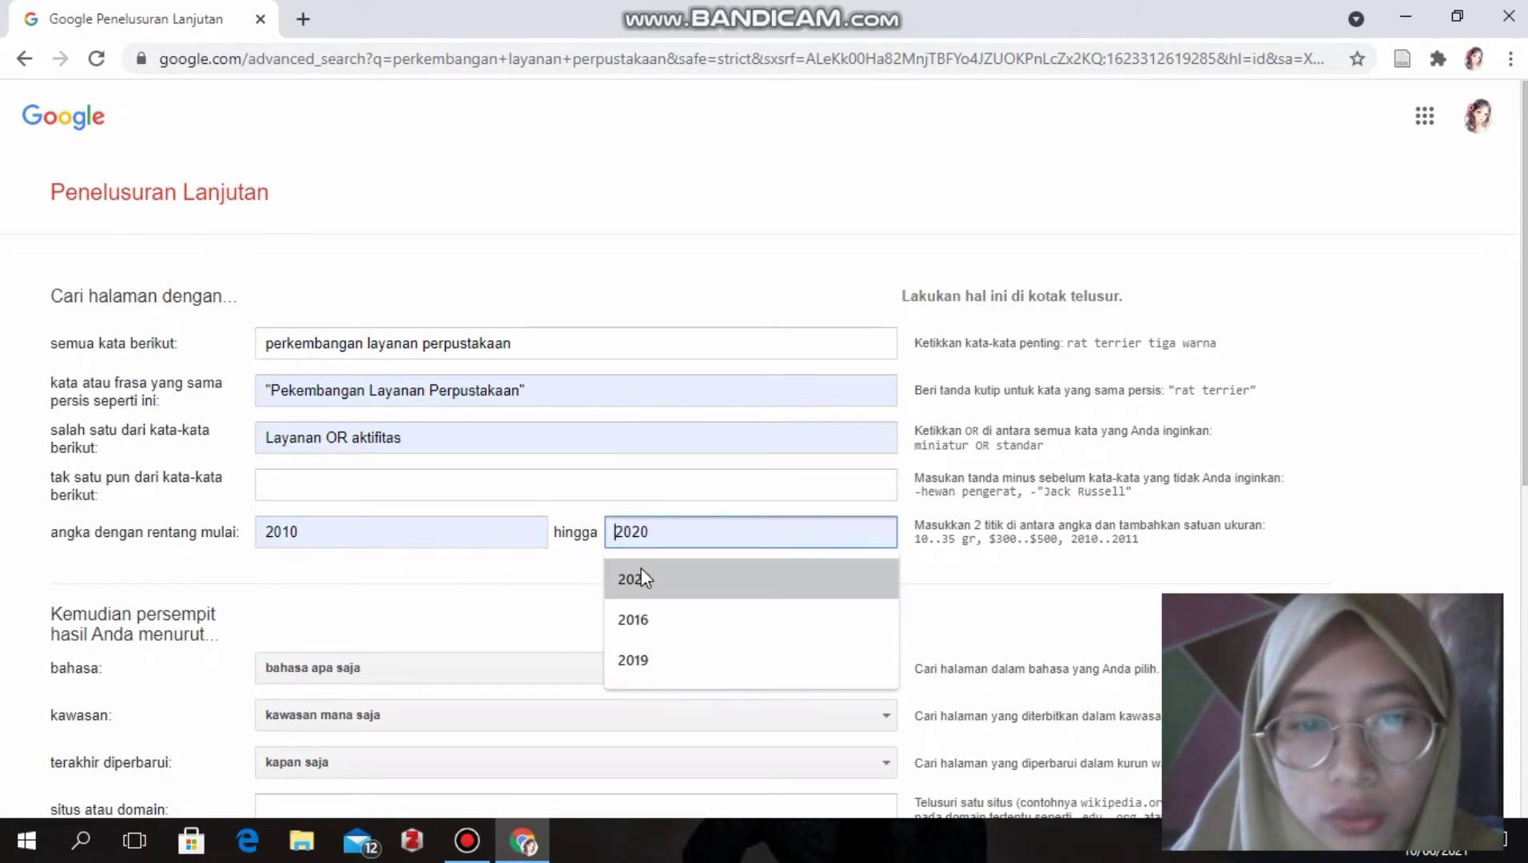
pyautogui.click(641, 567)
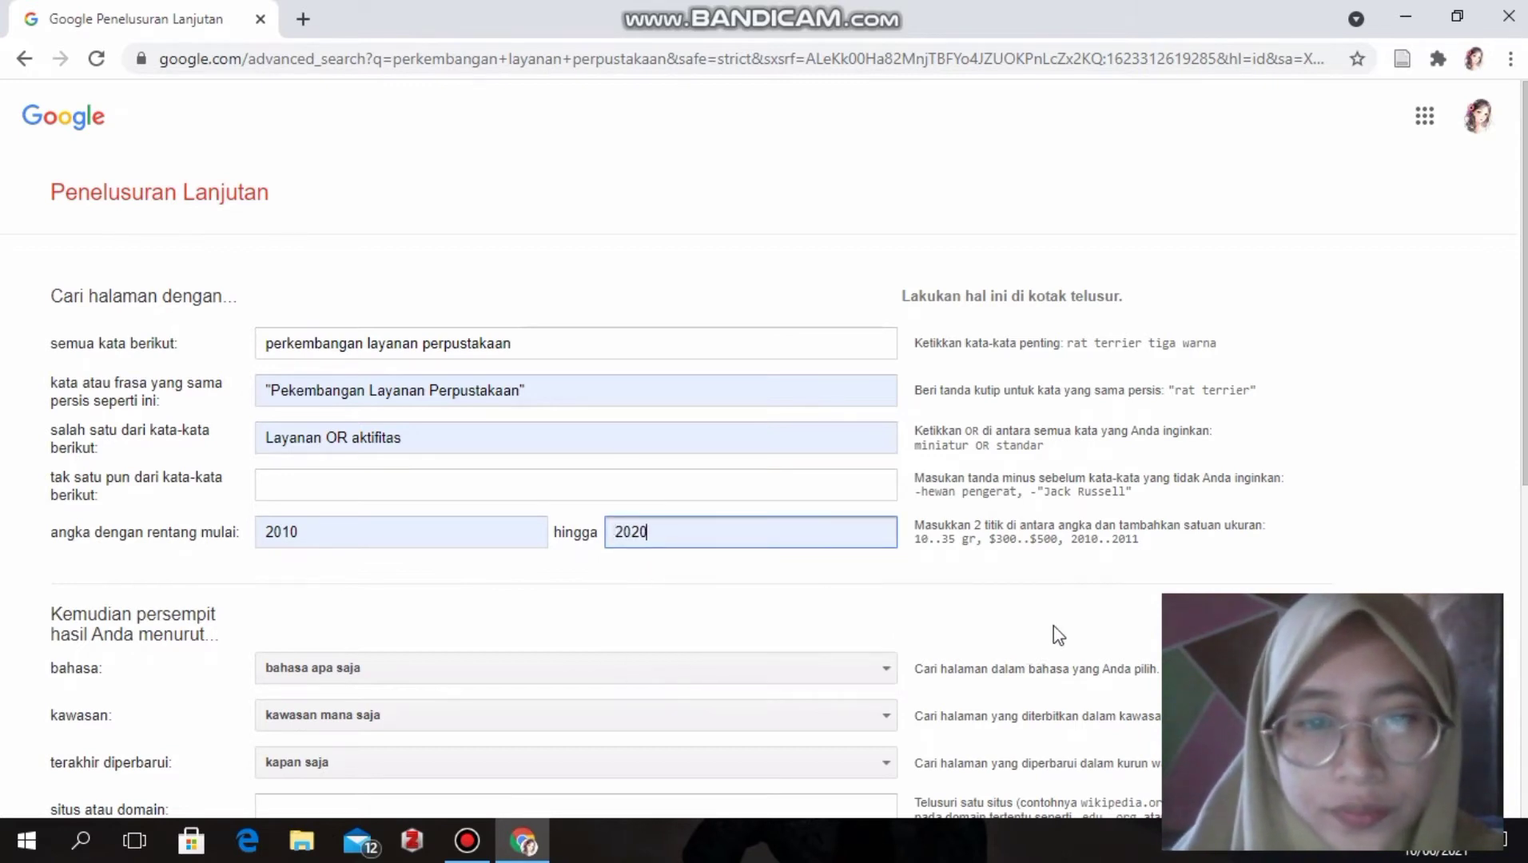
pyautogui.click(927, 601)
# Step: Restrict the last-updated filter (terakhir diperbarui) to the past year, 1 tahun terakhir
pyautogui.scroll(-6, 927, 599)
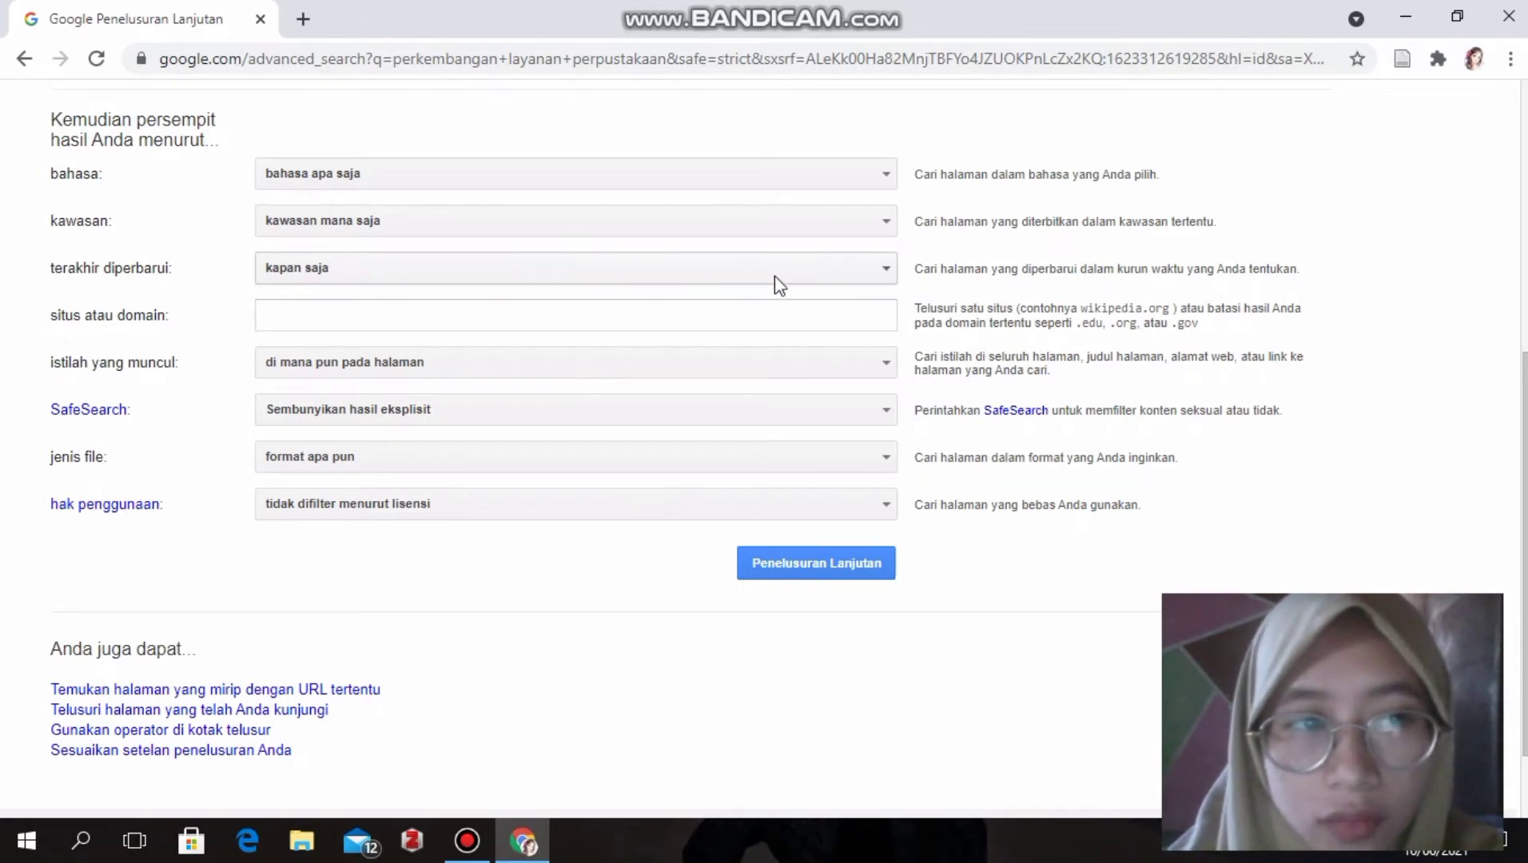
pyautogui.click(893, 270)
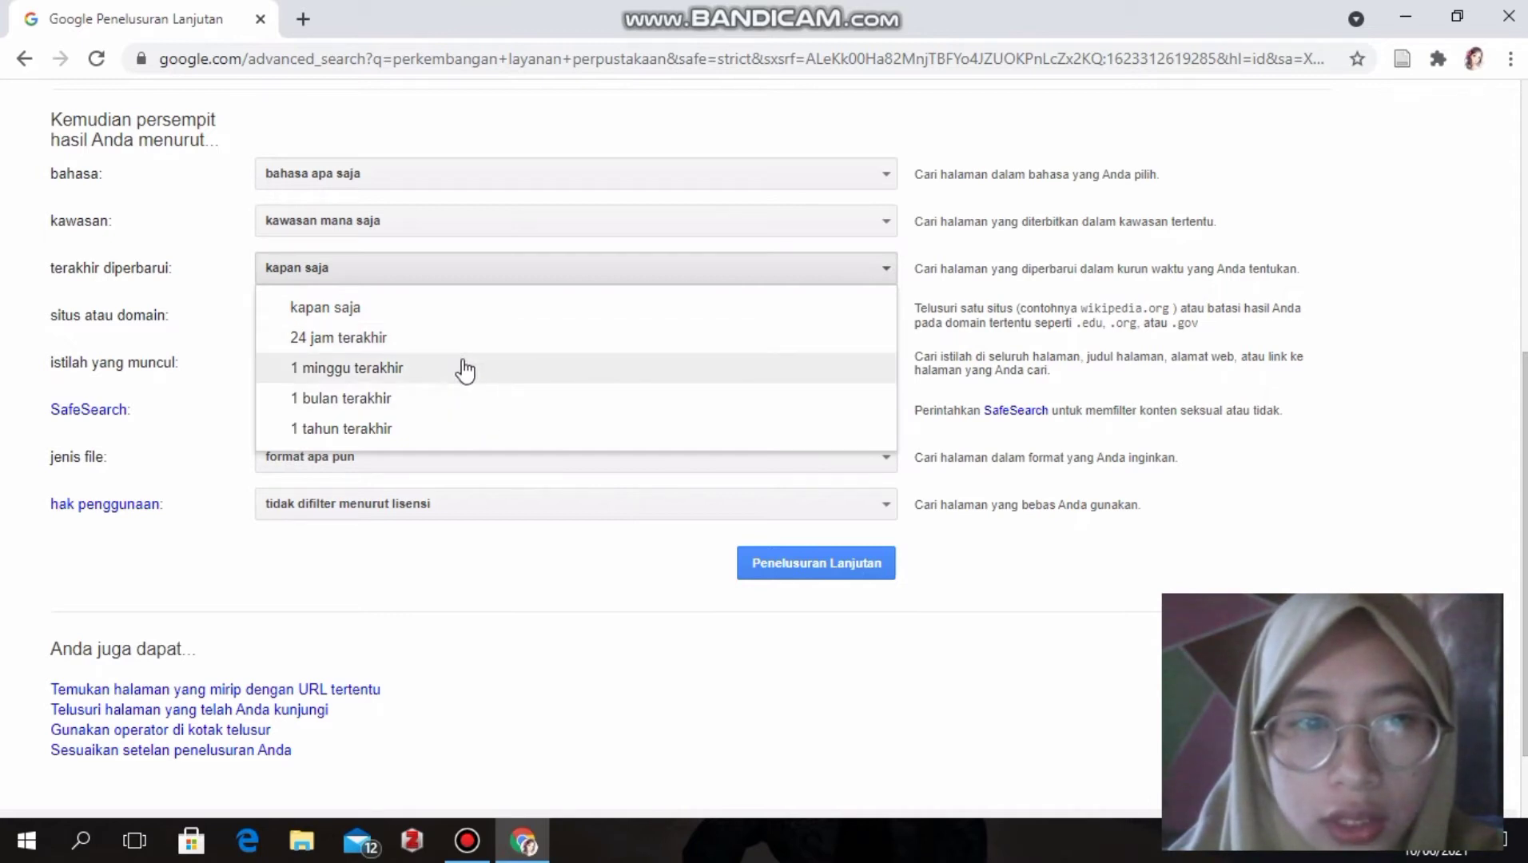
pyautogui.click(441, 431)
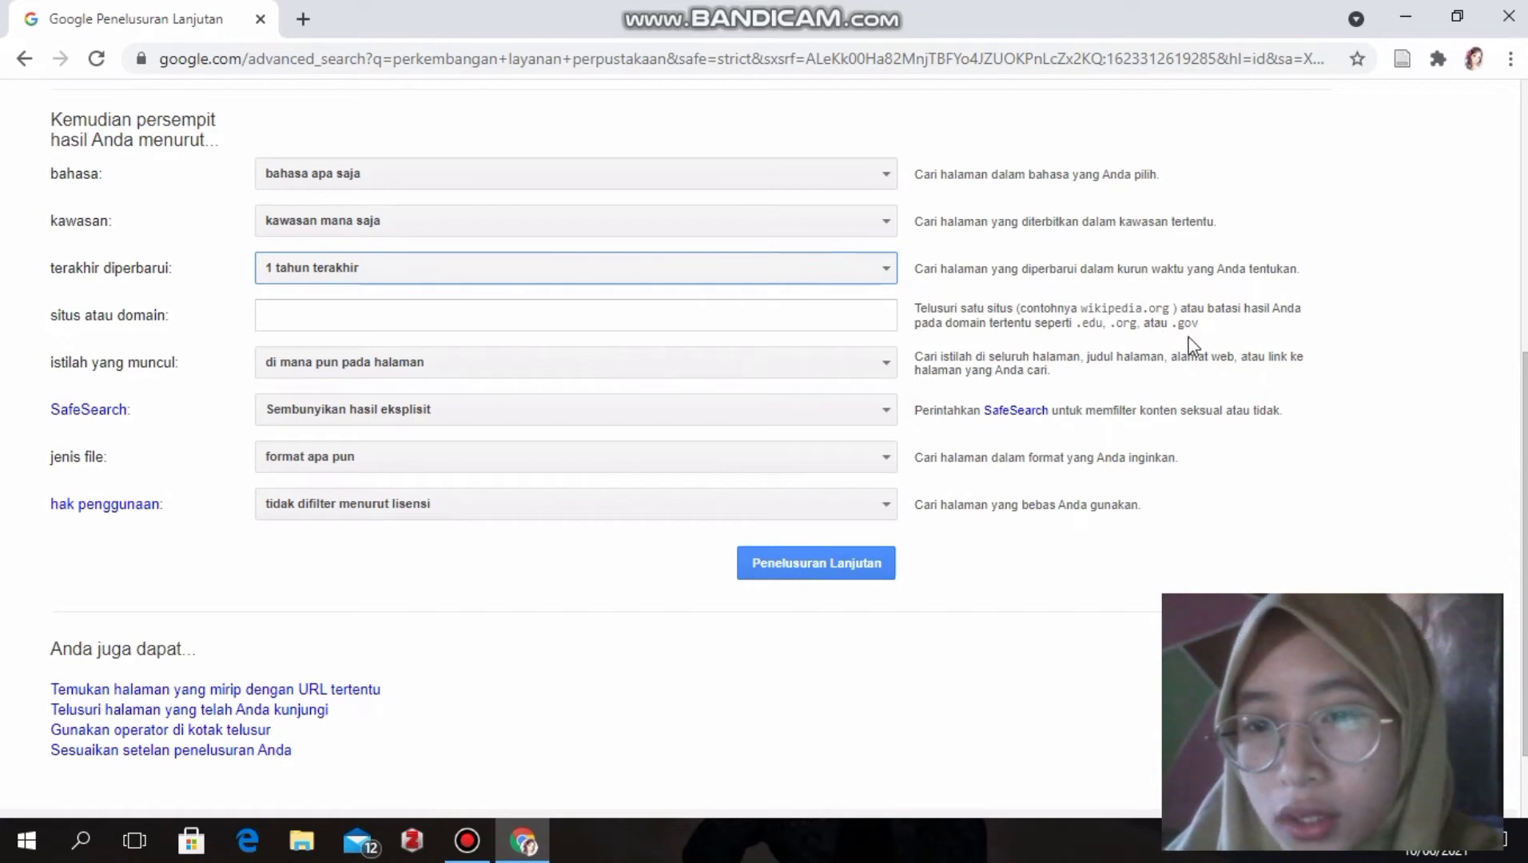
# Step: Limit the site or domain (situs atau domain) to .edu and run the advanced search
pyautogui.click(387, 312)
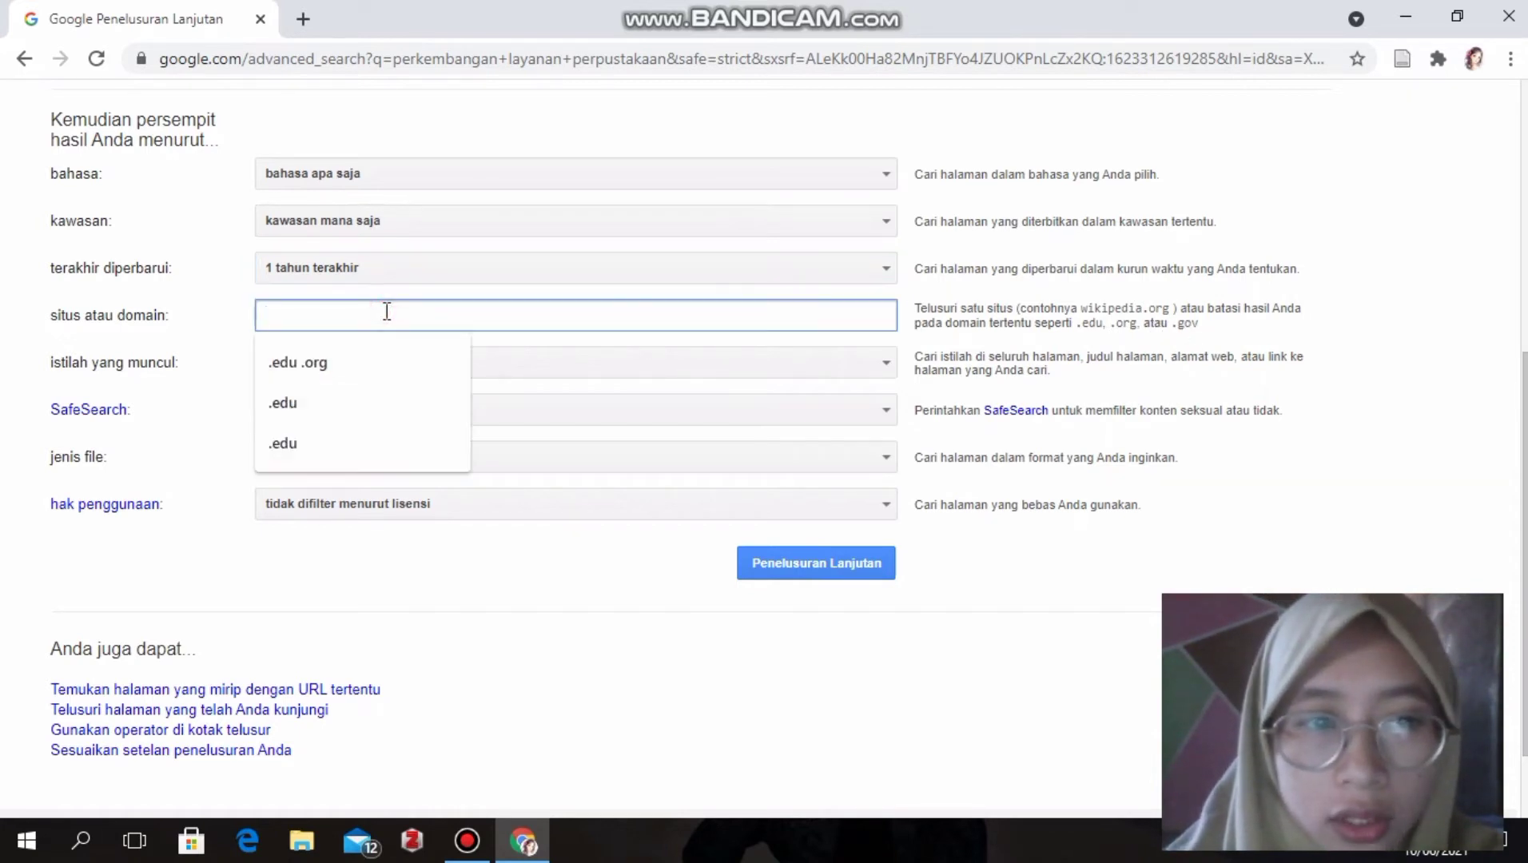
pyautogui.click(302, 443)
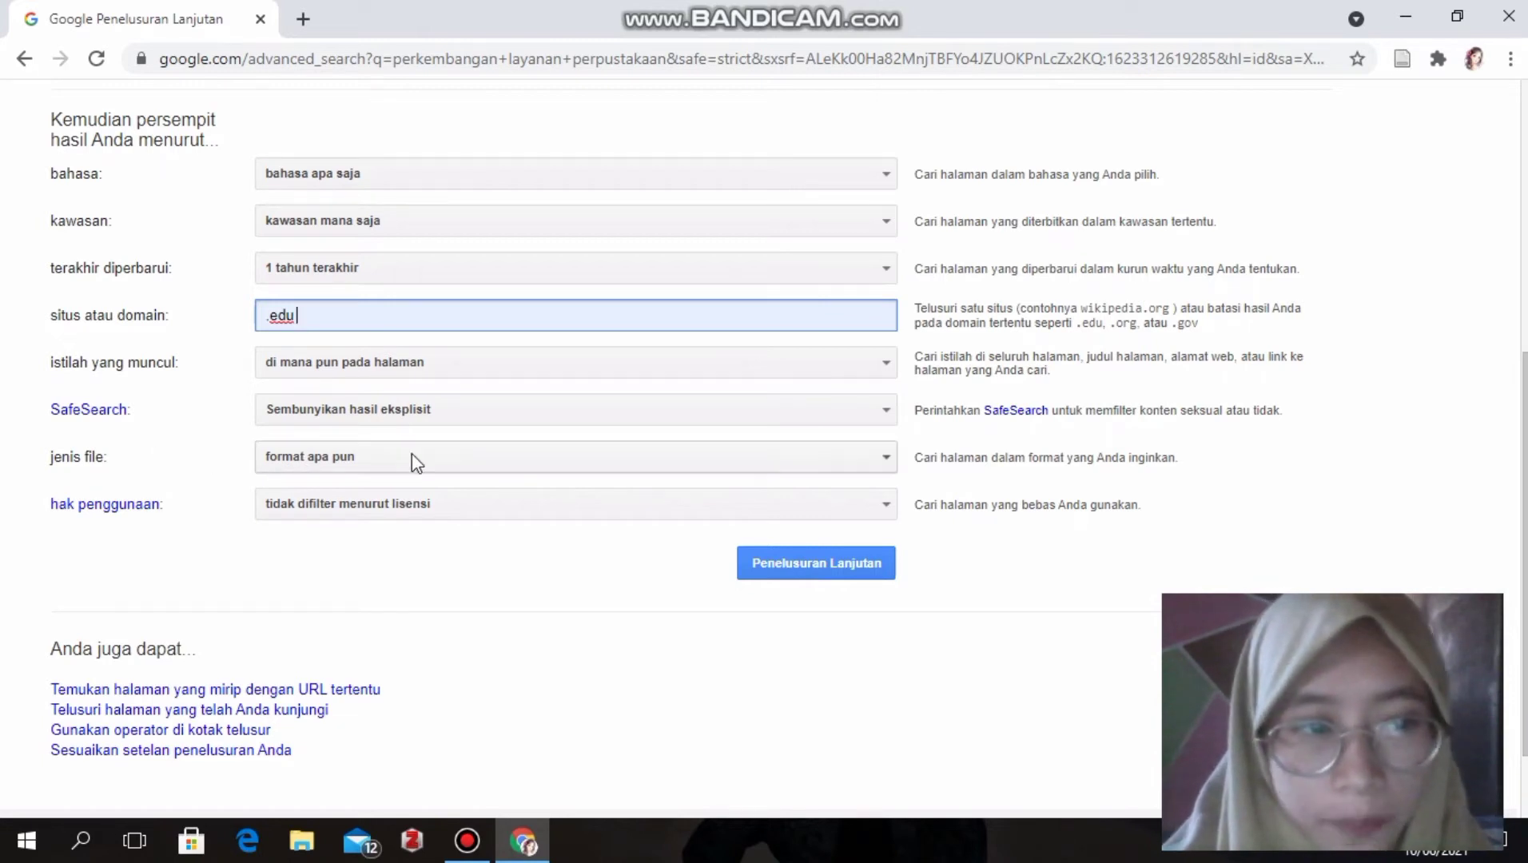
pyautogui.click(887, 456)
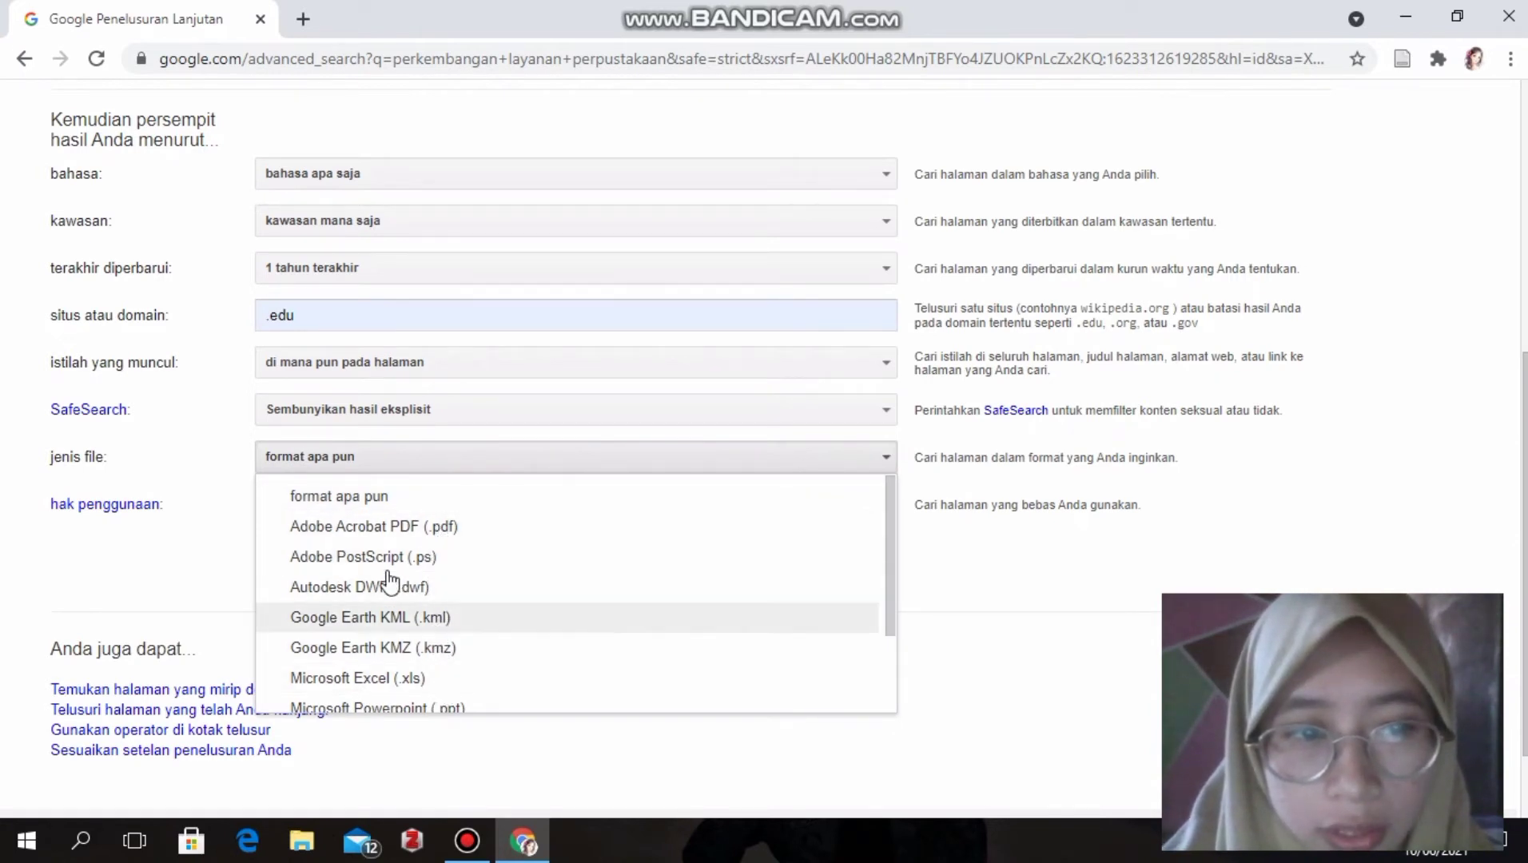
pyautogui.click(531, 463)
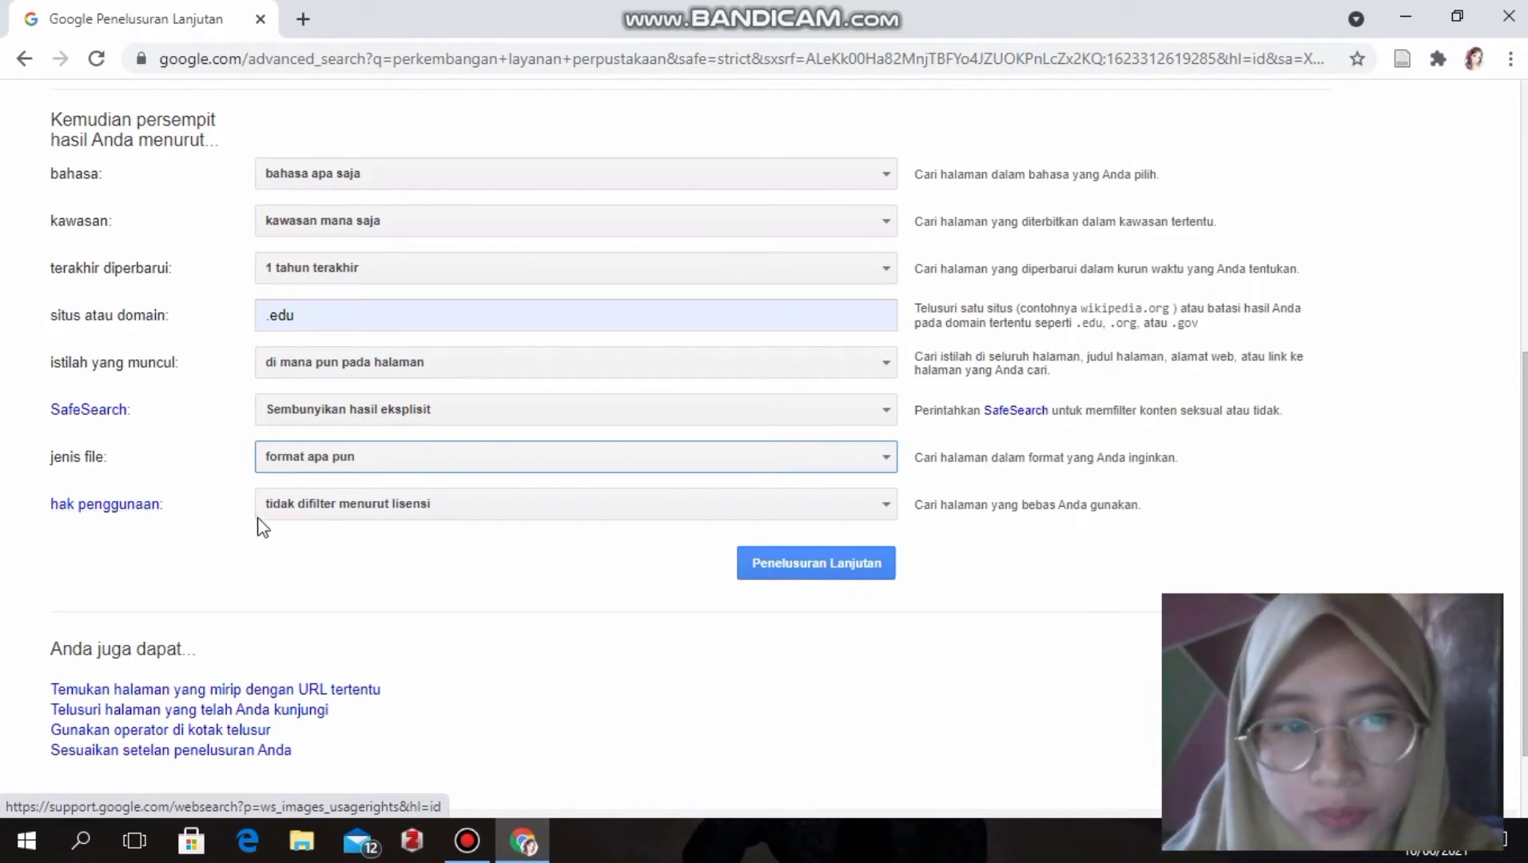
pyautogui.click(379, 535)
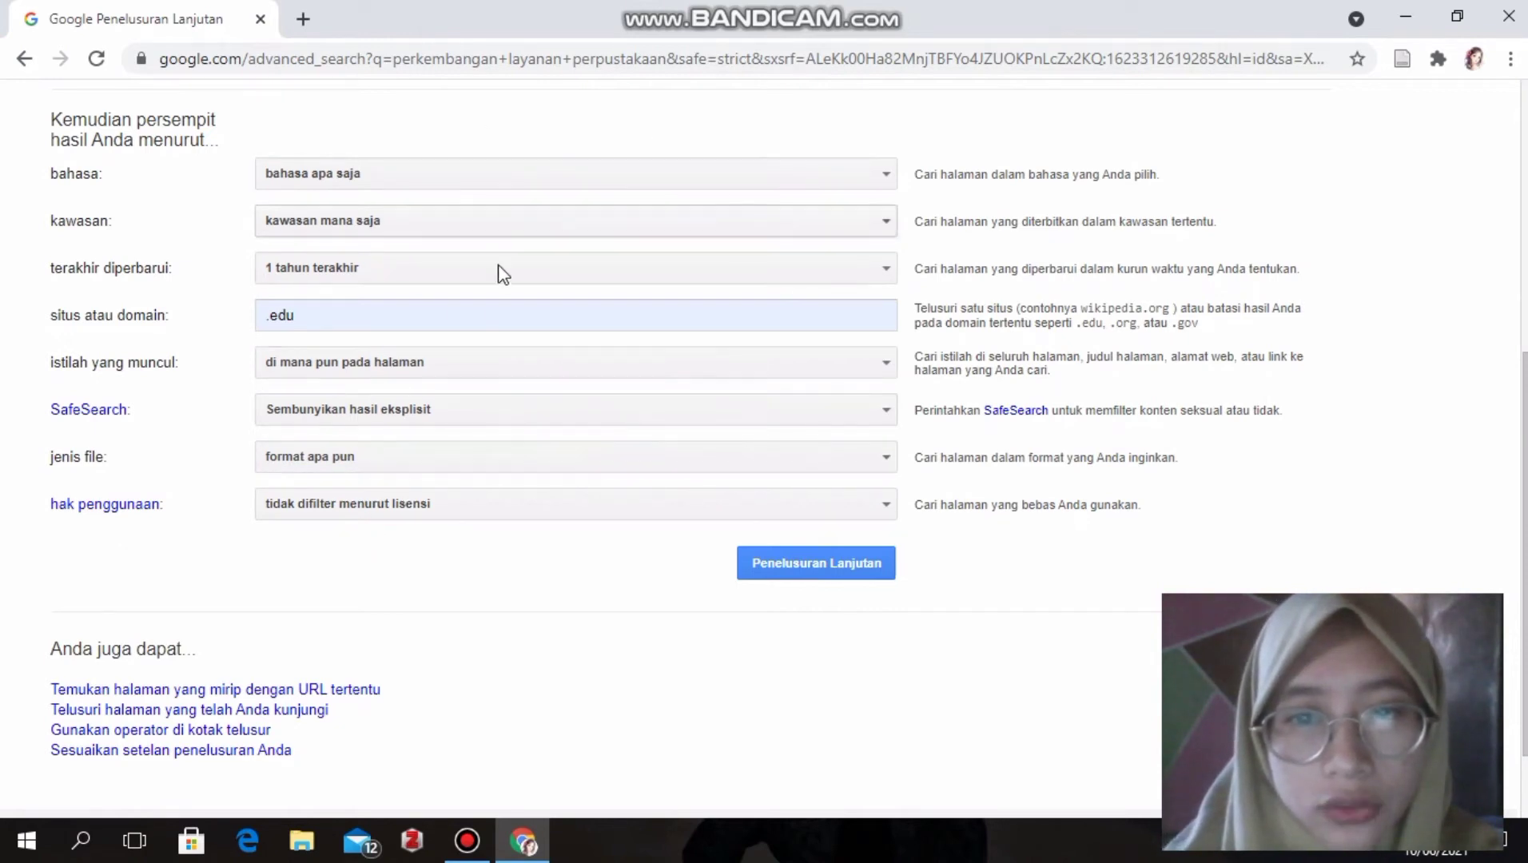
pyautogui.click(805, 563)
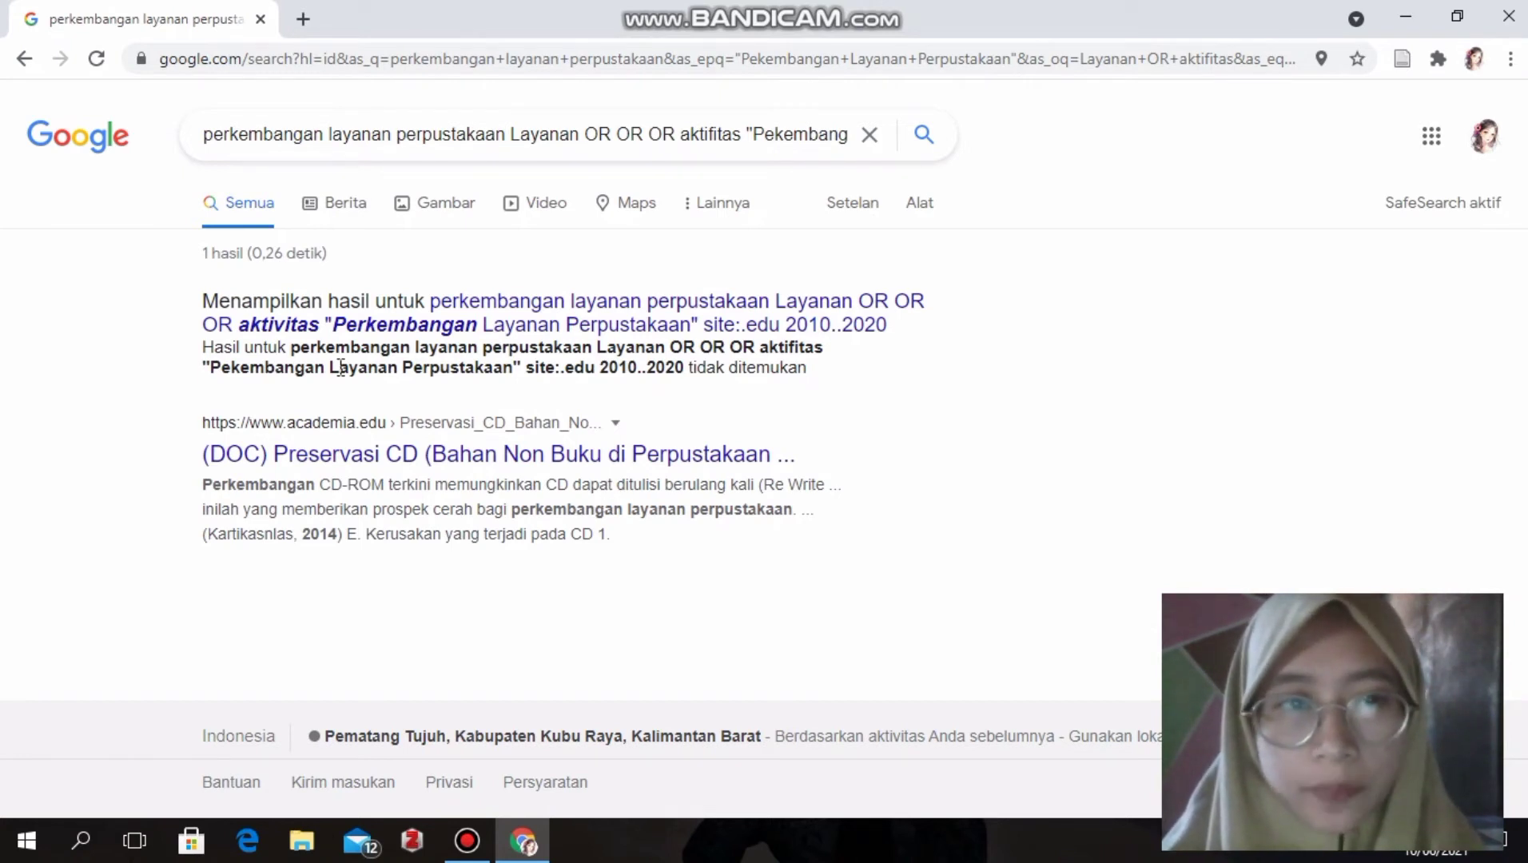
# Step: Search for biografi ki hajar dewantara in a new tab and open the advanced search form for that query
pyautogui.click(303, 19)
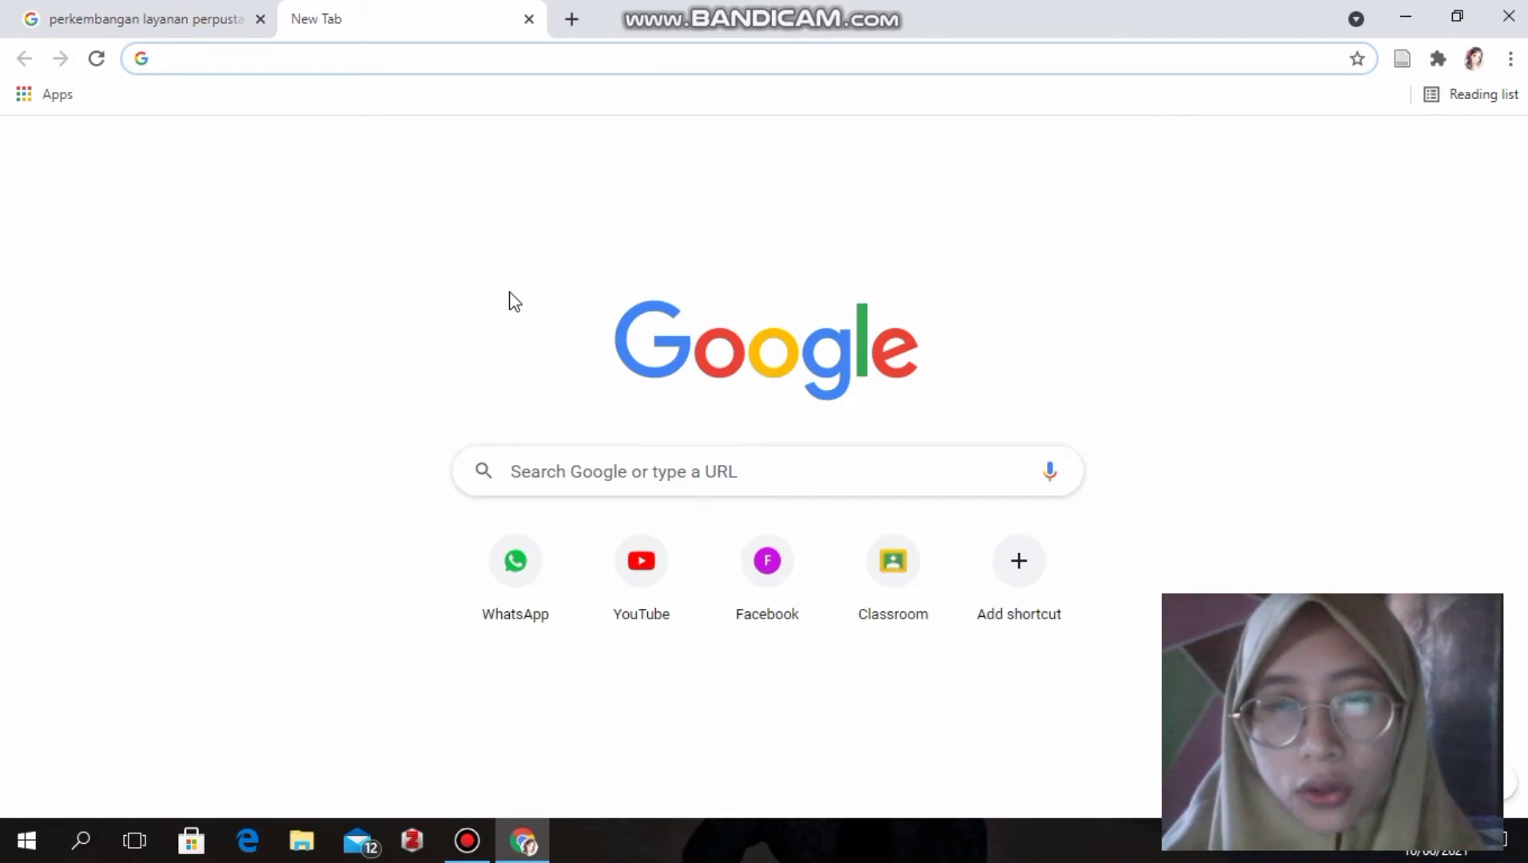
pyautogui.click(638, 480)
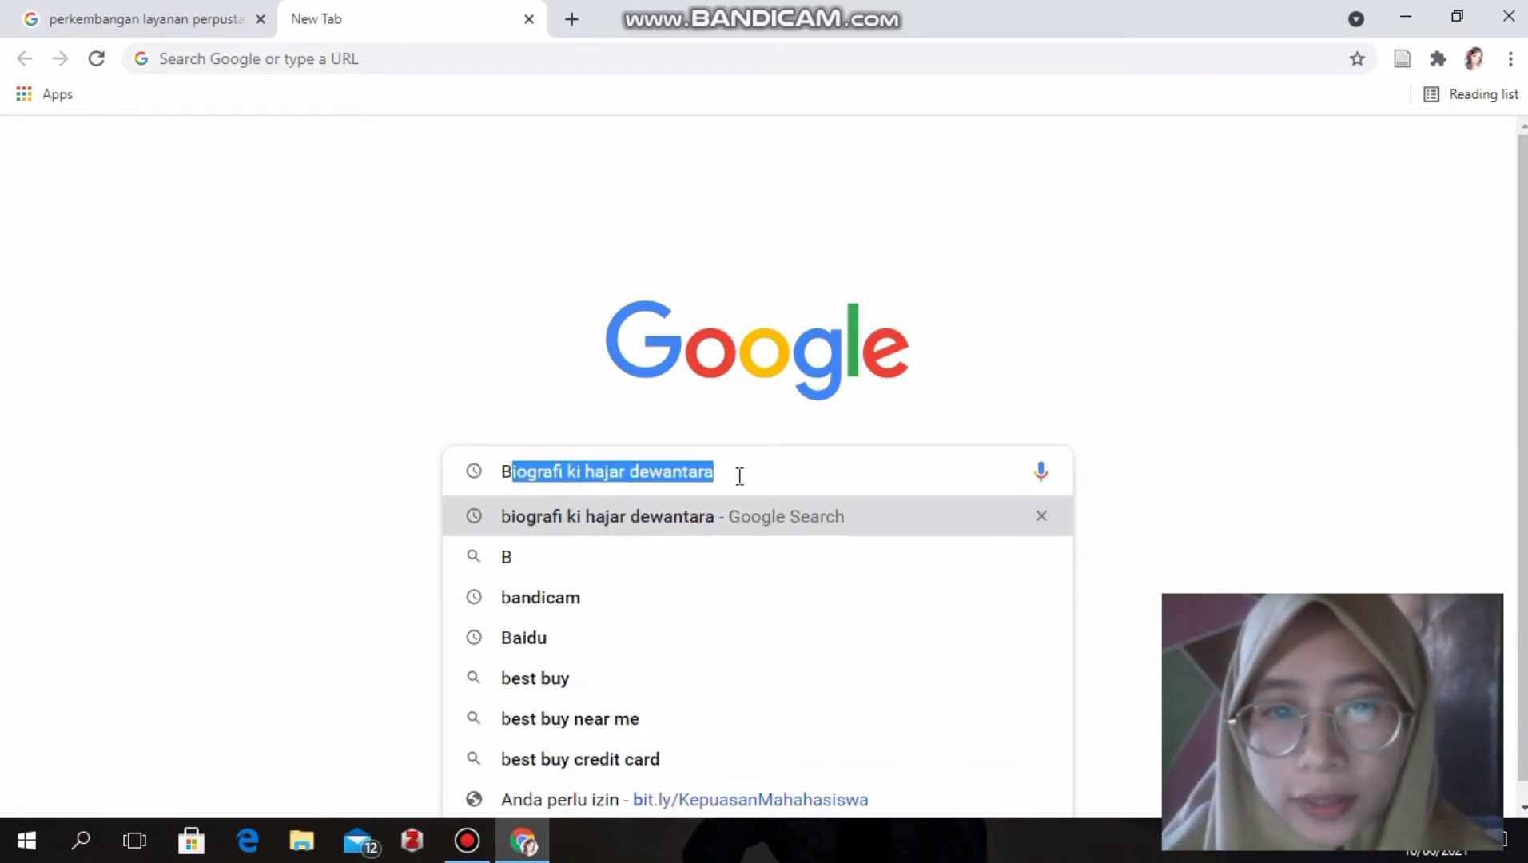
pyautogui.press('Right')
pyautogui.press('Return')
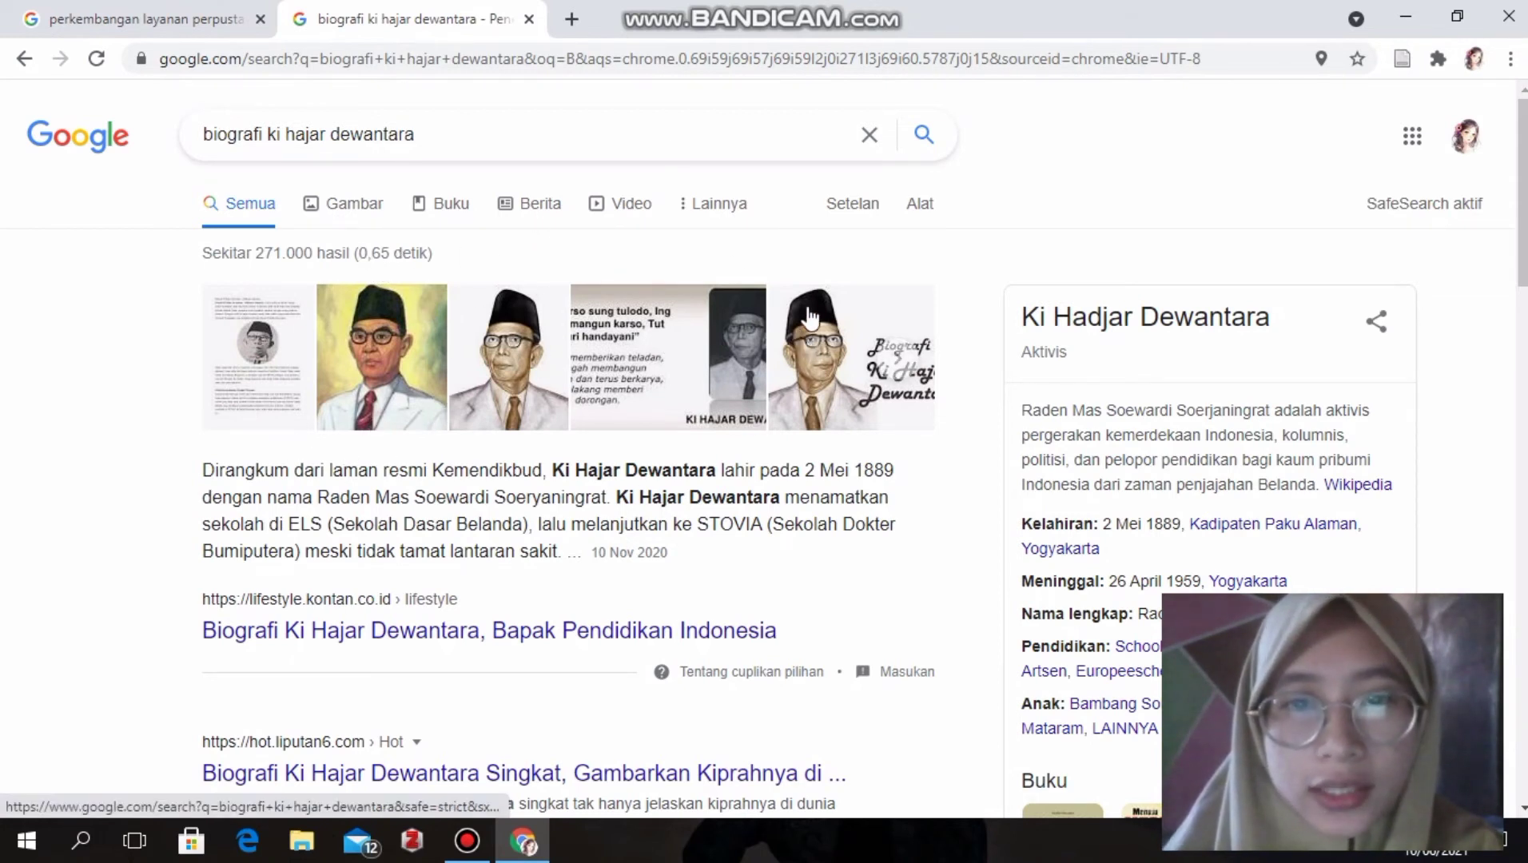
pyautogui.click(849, 210)
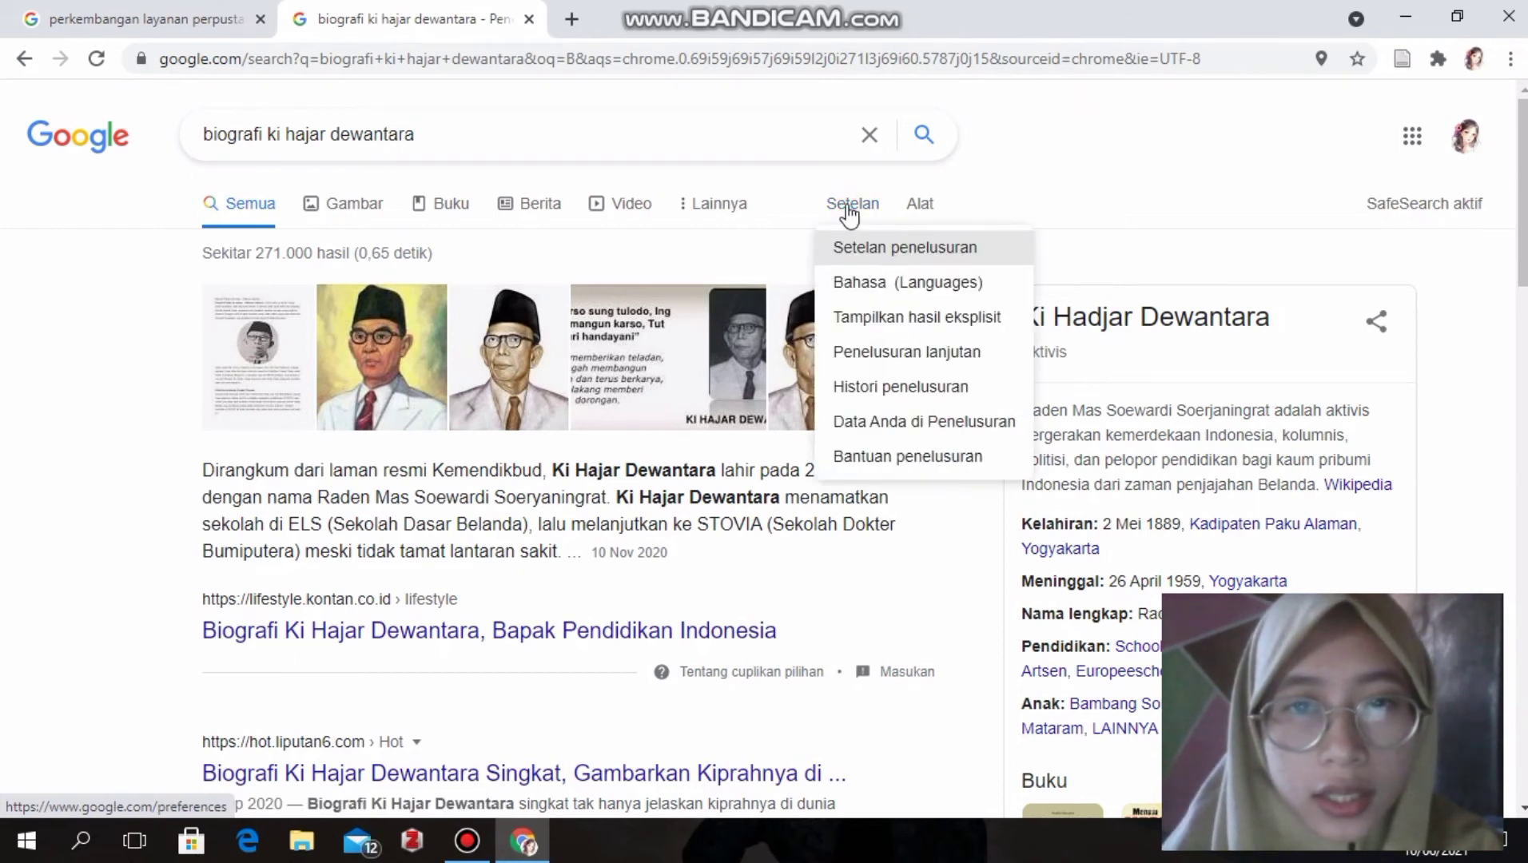
pyautogui.click(861, 351)
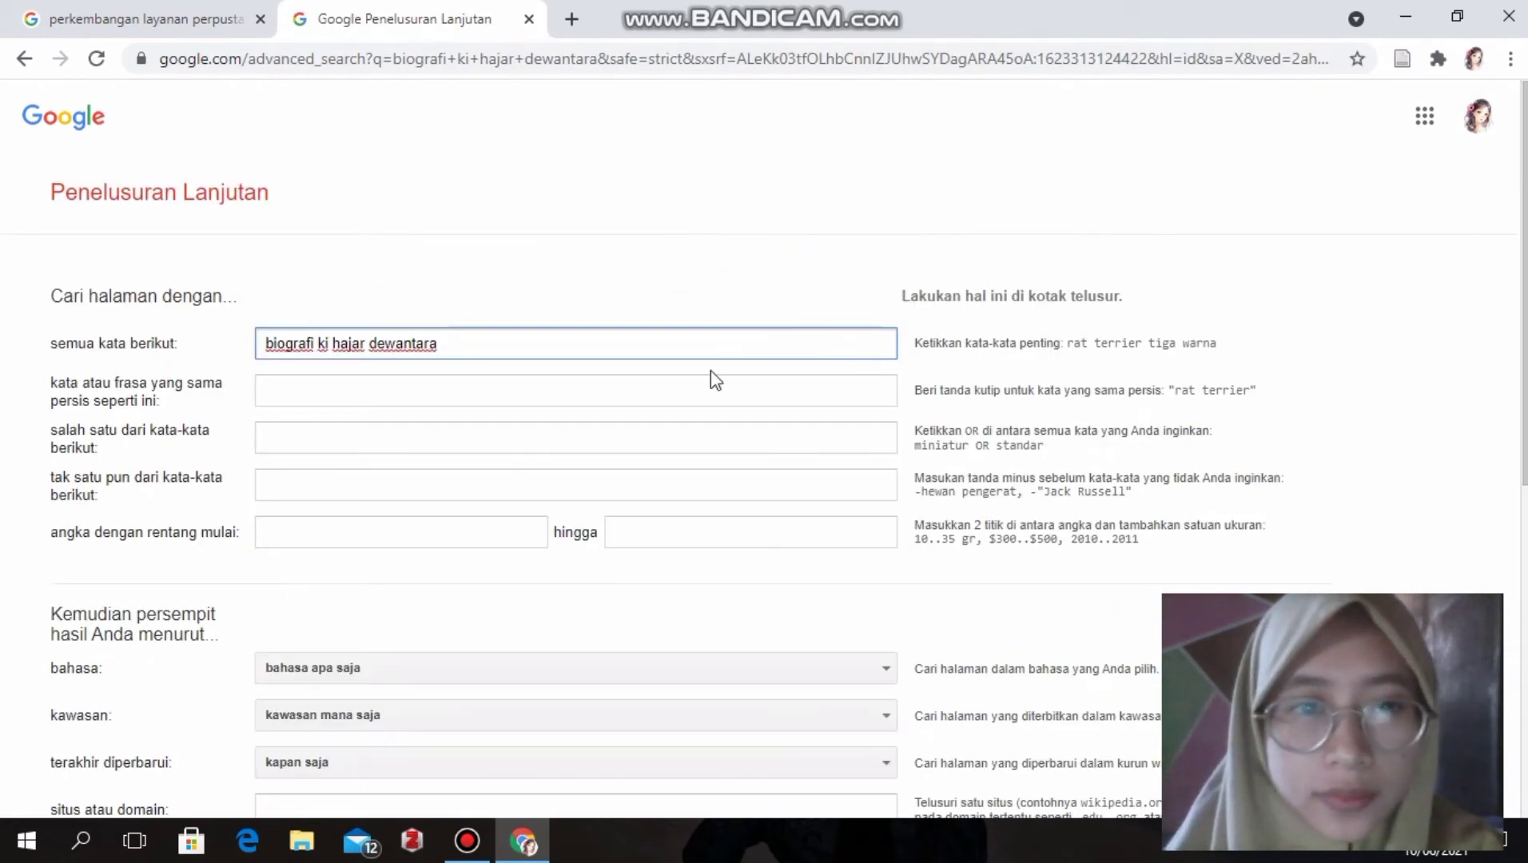
# Step: Set the exact phrase to "Biografi Ki Hajar Dewantara" and the any-of-these-words condition to biografi OR ki hajar dewantara
pyautogui.click(459, 395)
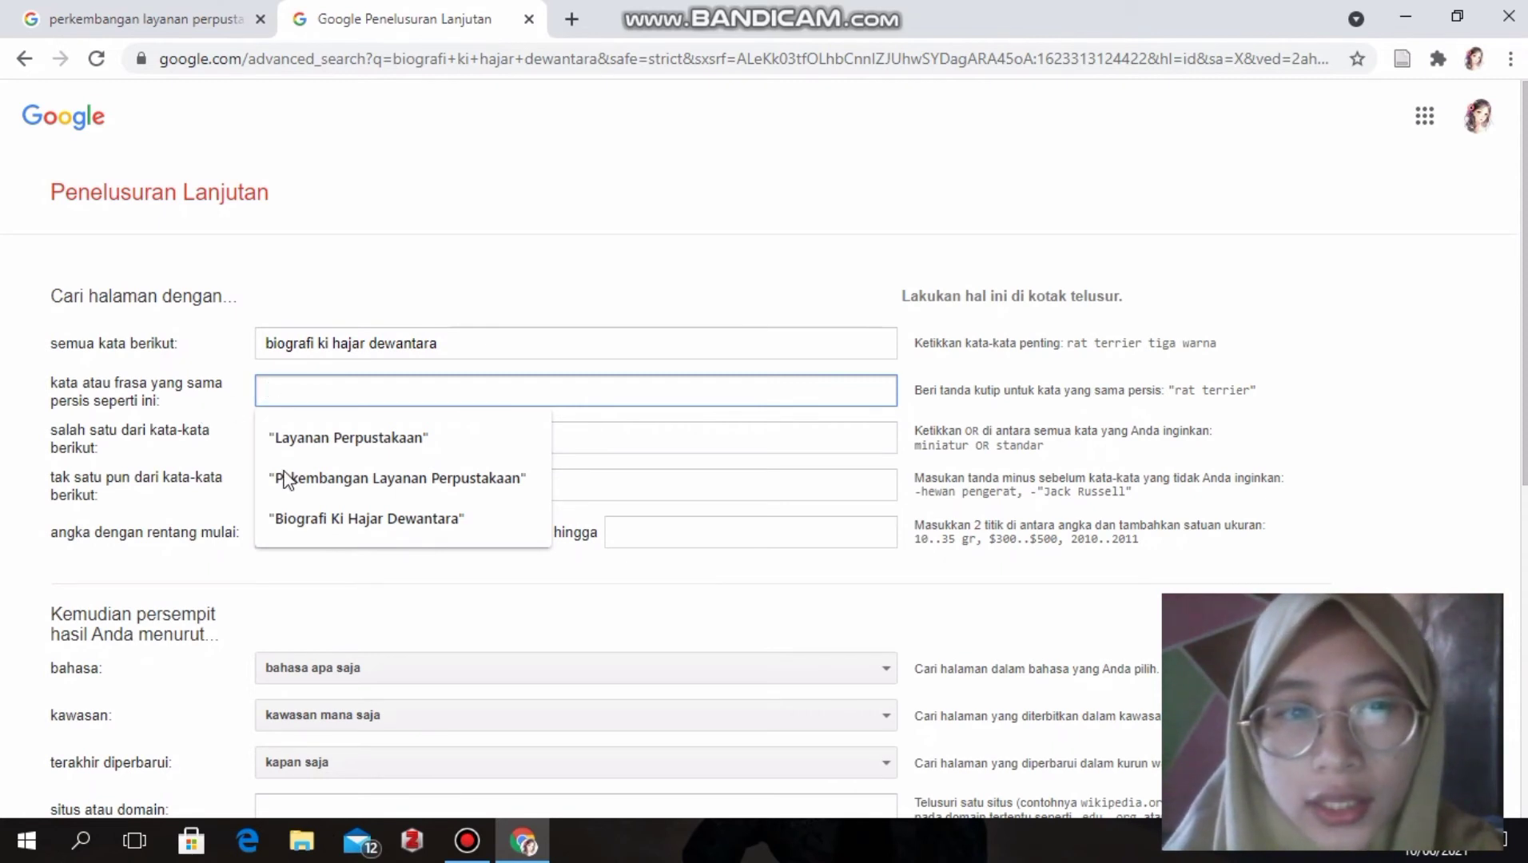
pyautogui.click(302, 518)
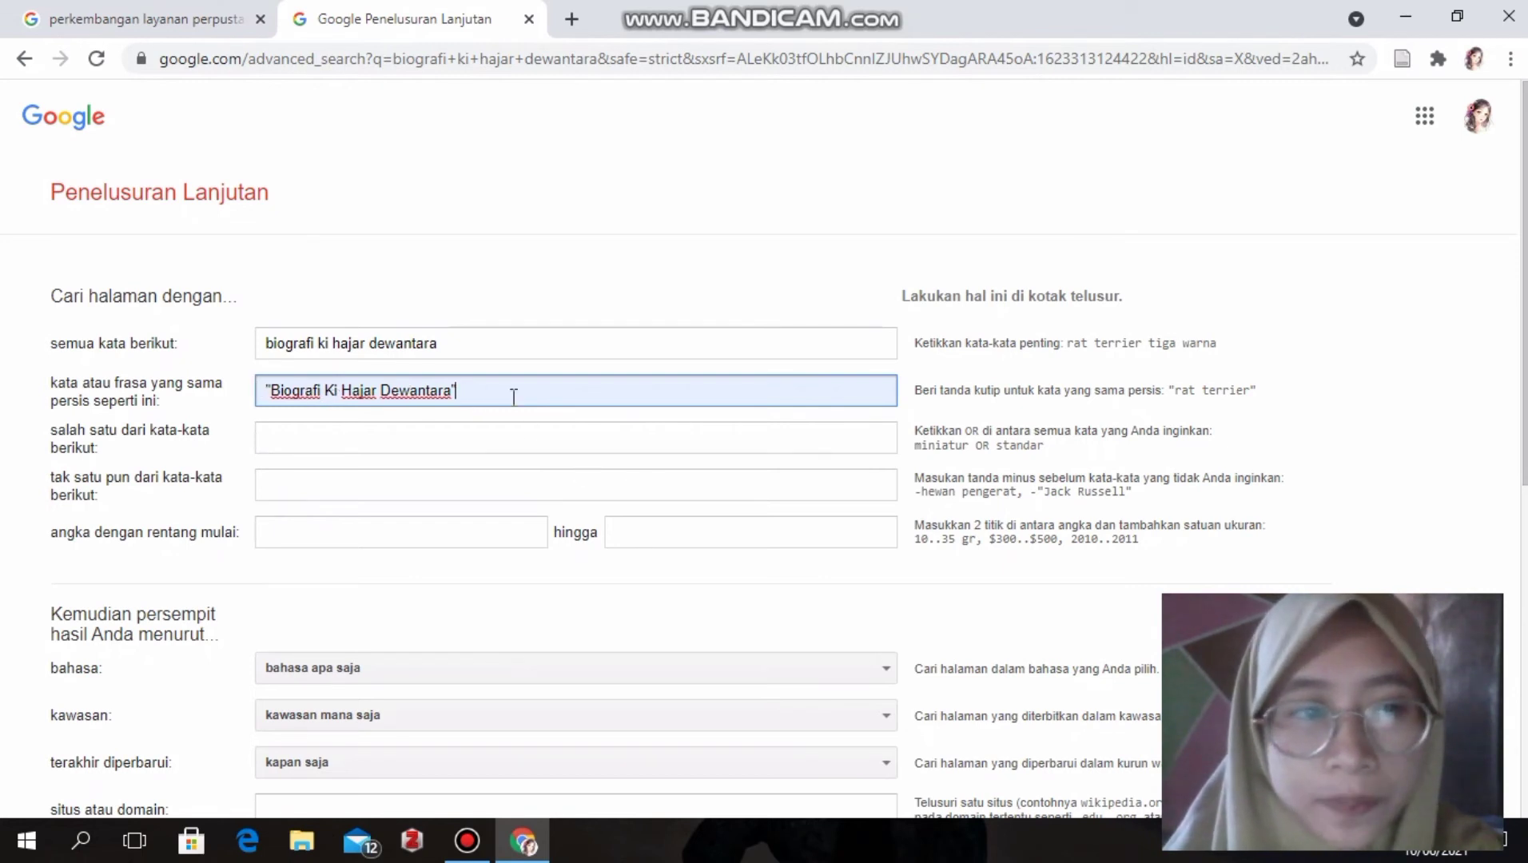
pyautogui.click(310, 438)
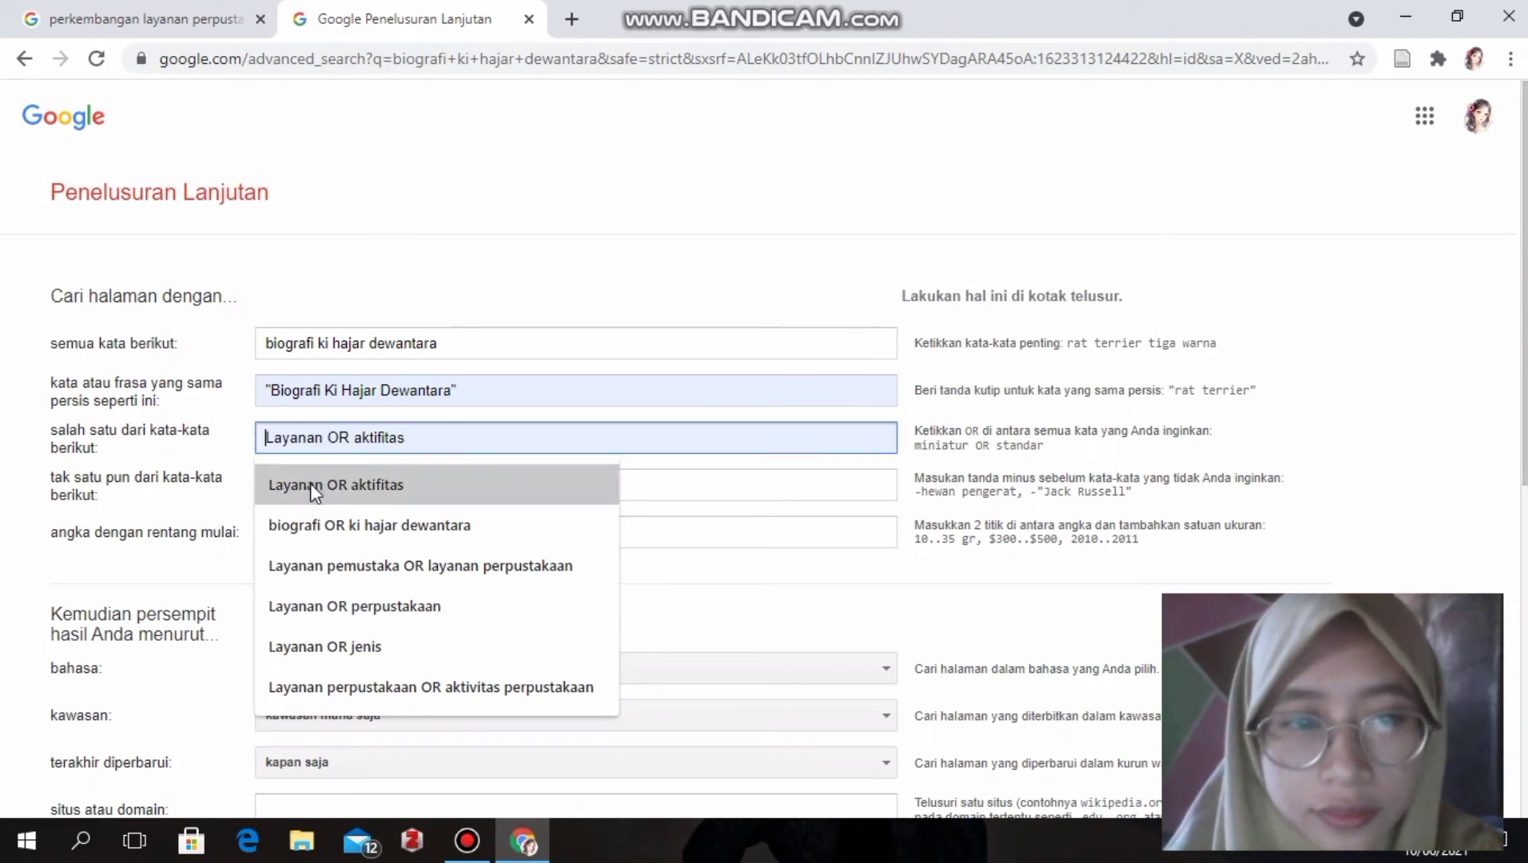
pyautogui.click(320, 527)
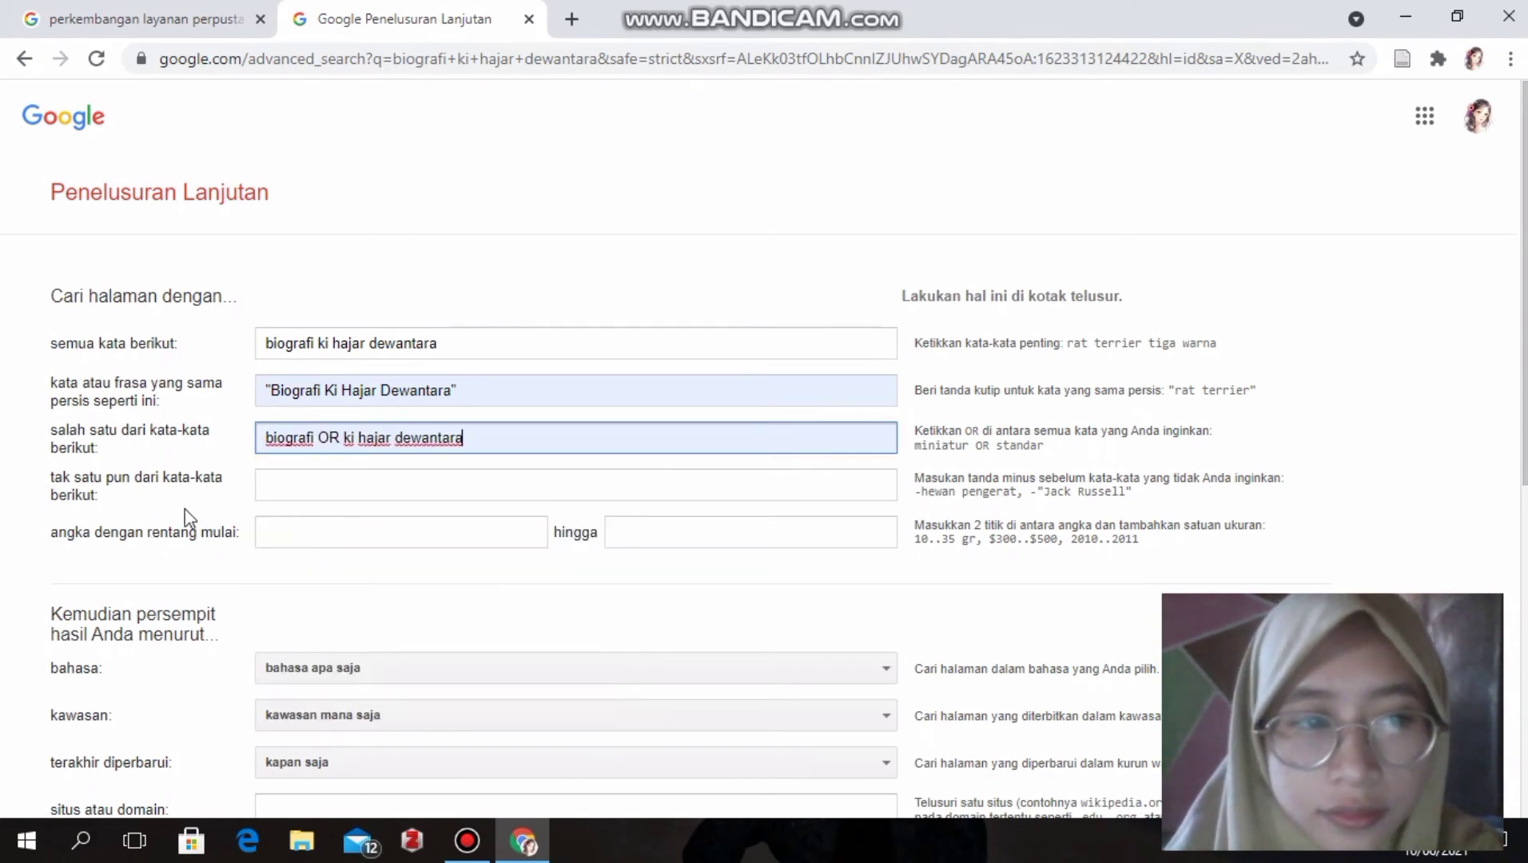
pyautogui.click(292, 490)
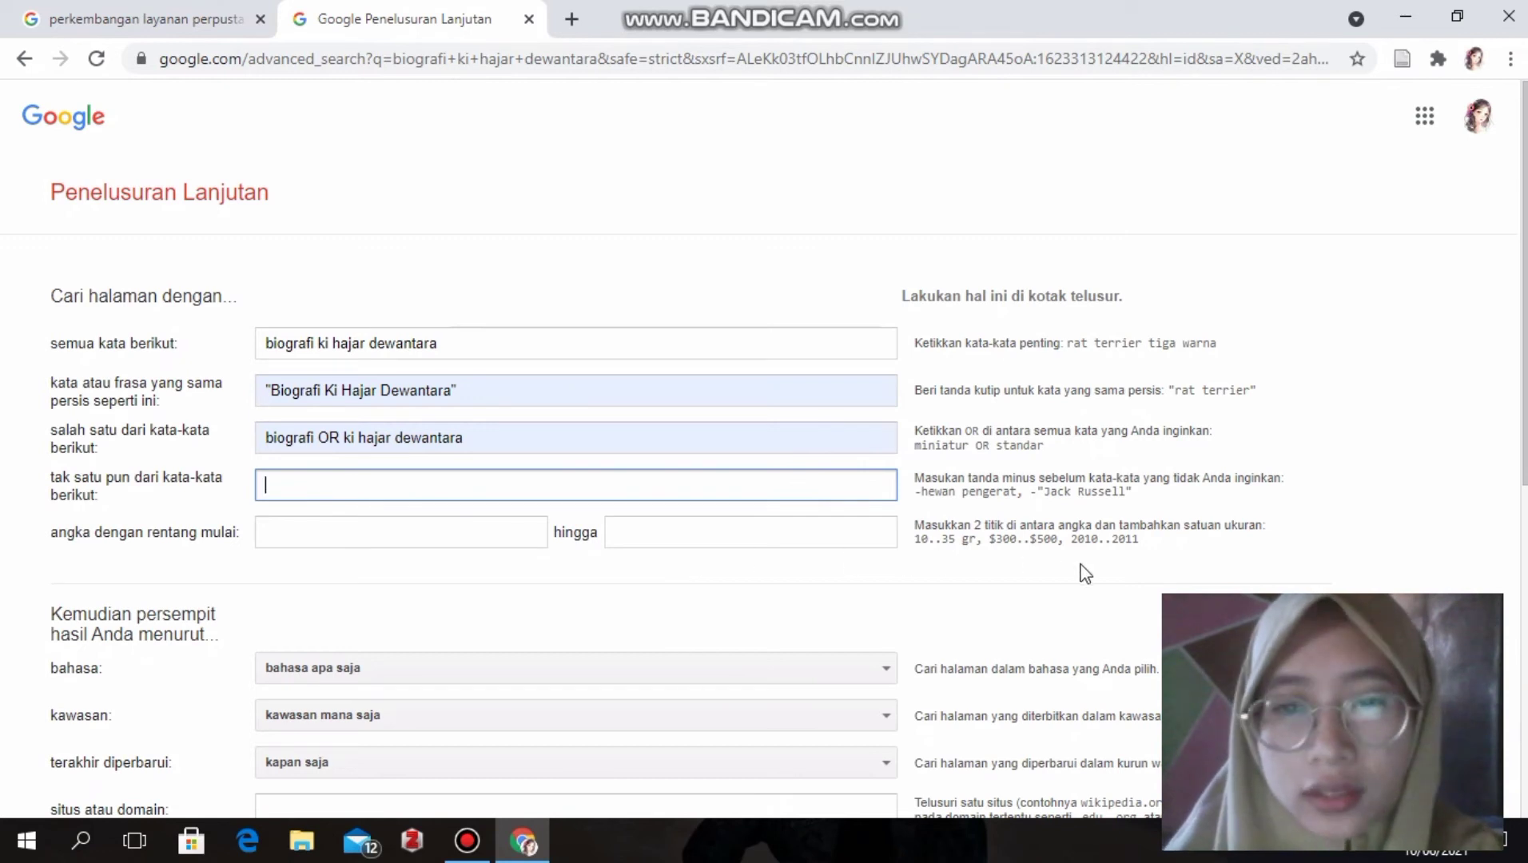
pyautogui.click(677, 573)
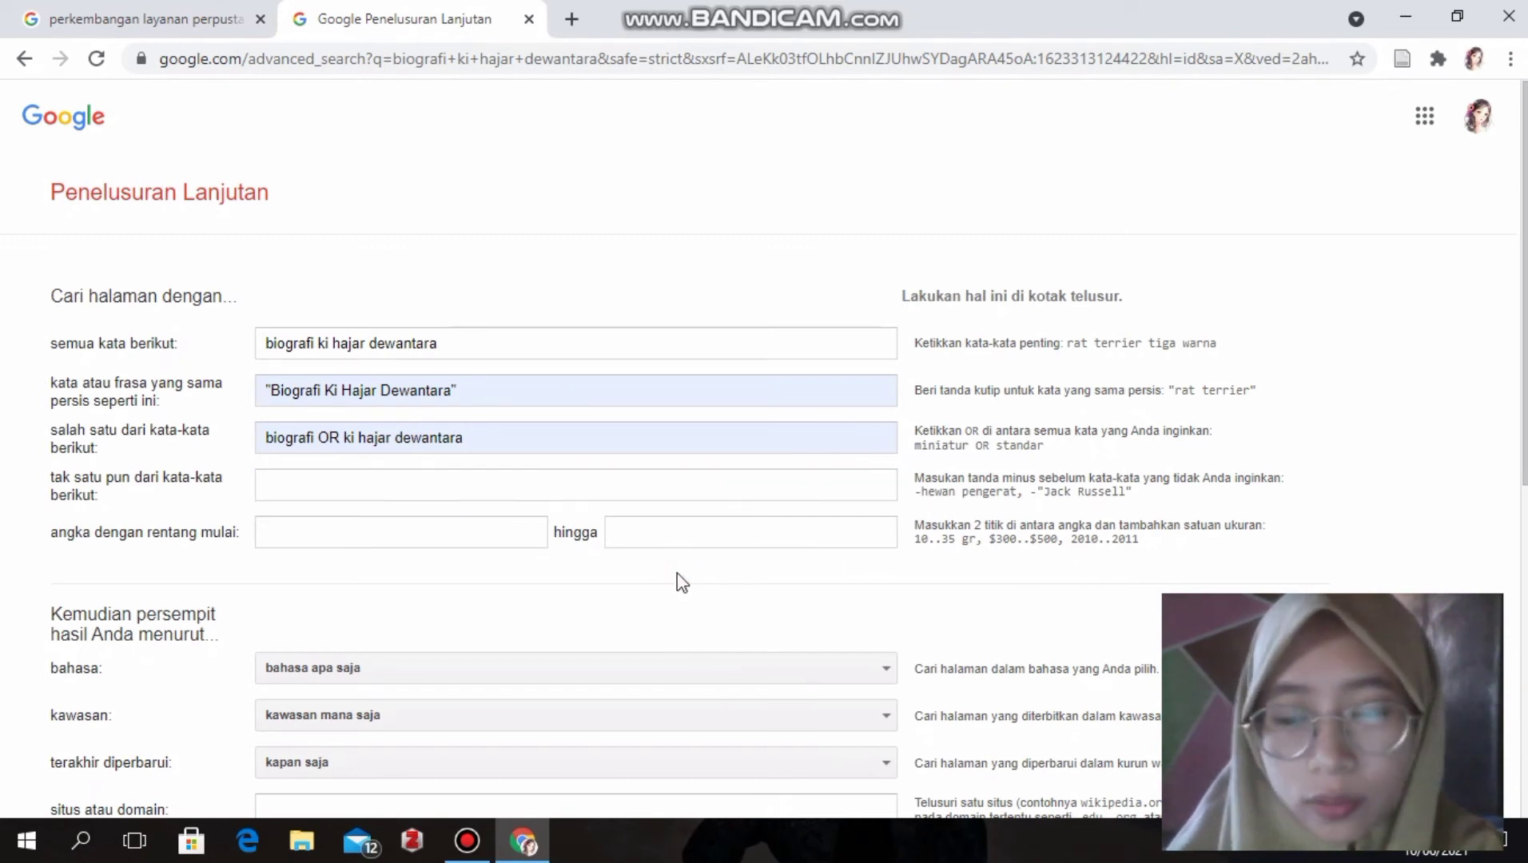
# Step: Restrict the biography search to the .edu domain and run the advanced search
pyautogui.scroll(-3, 677, 573)
pyautogui.scroll(-3, 677, 573)
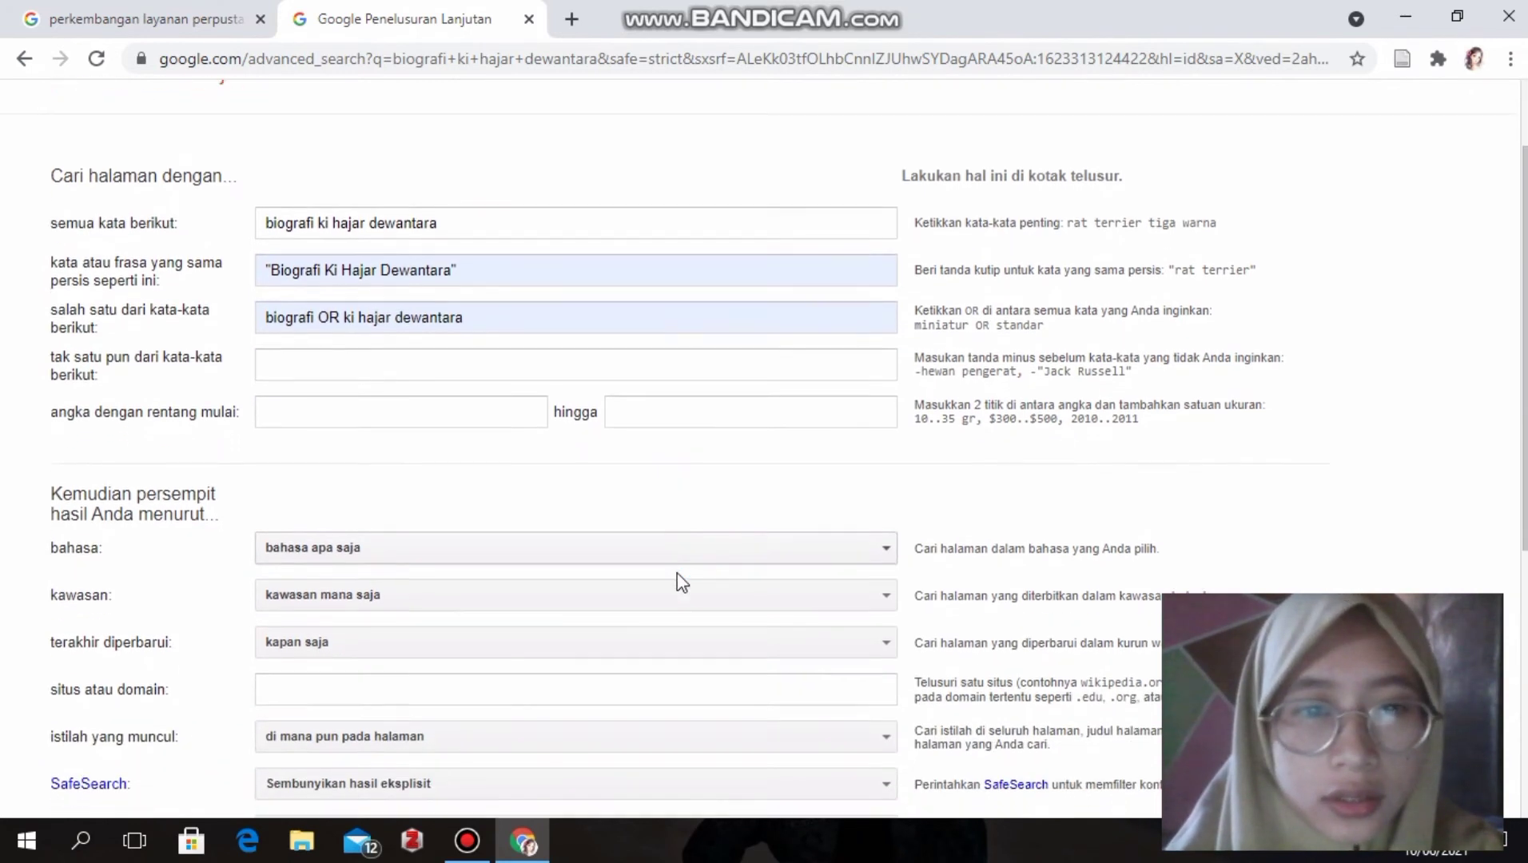
pyautogui.scroll(-4, 678, 573)
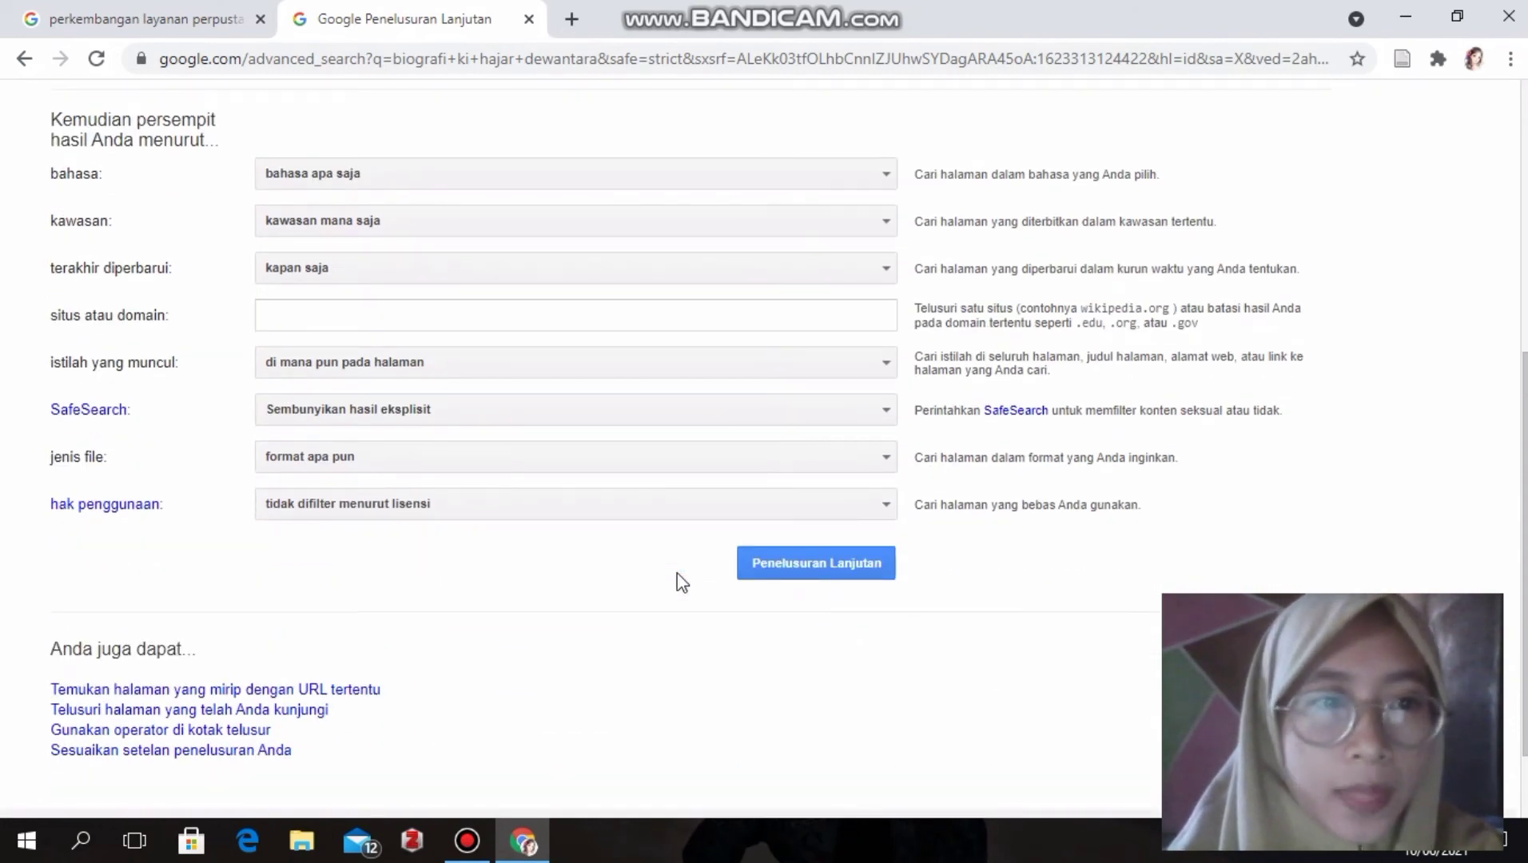
pyautogui.click(265, 313)
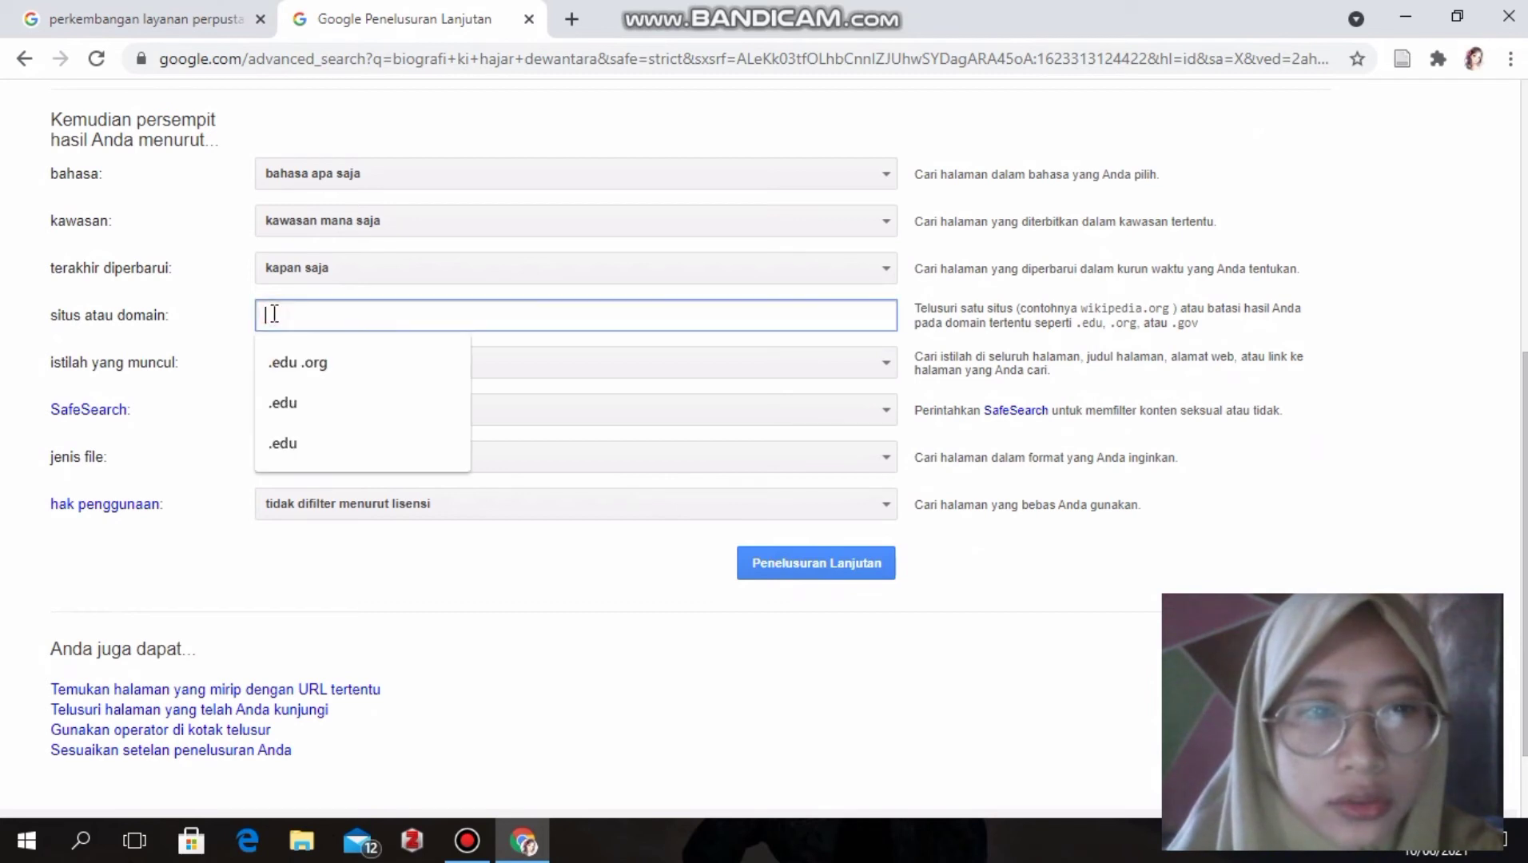
pyautogui.click(291, 412)
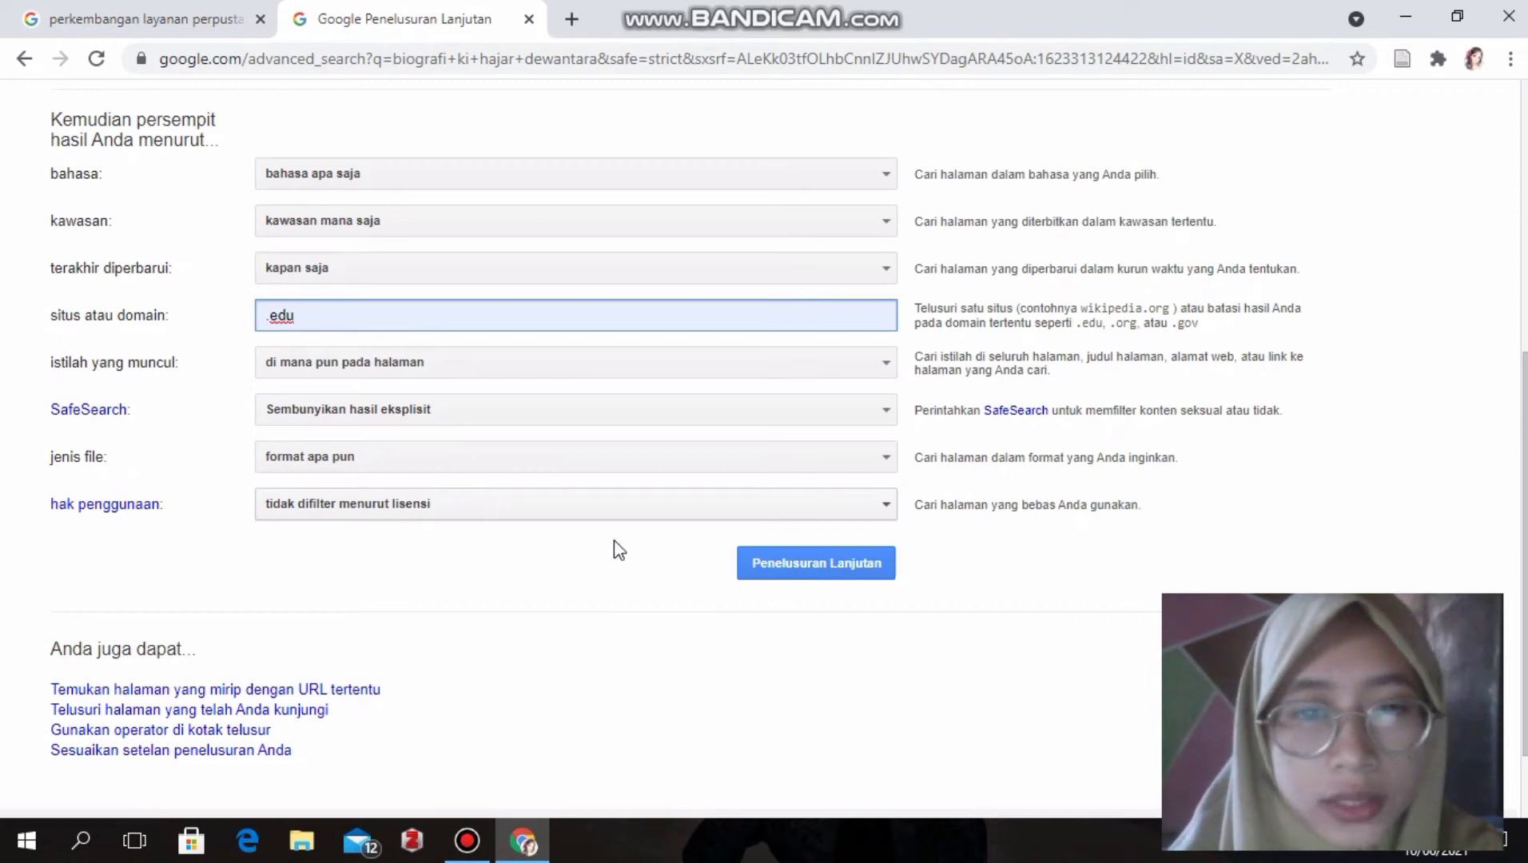
pyautogui.click(769, 560)
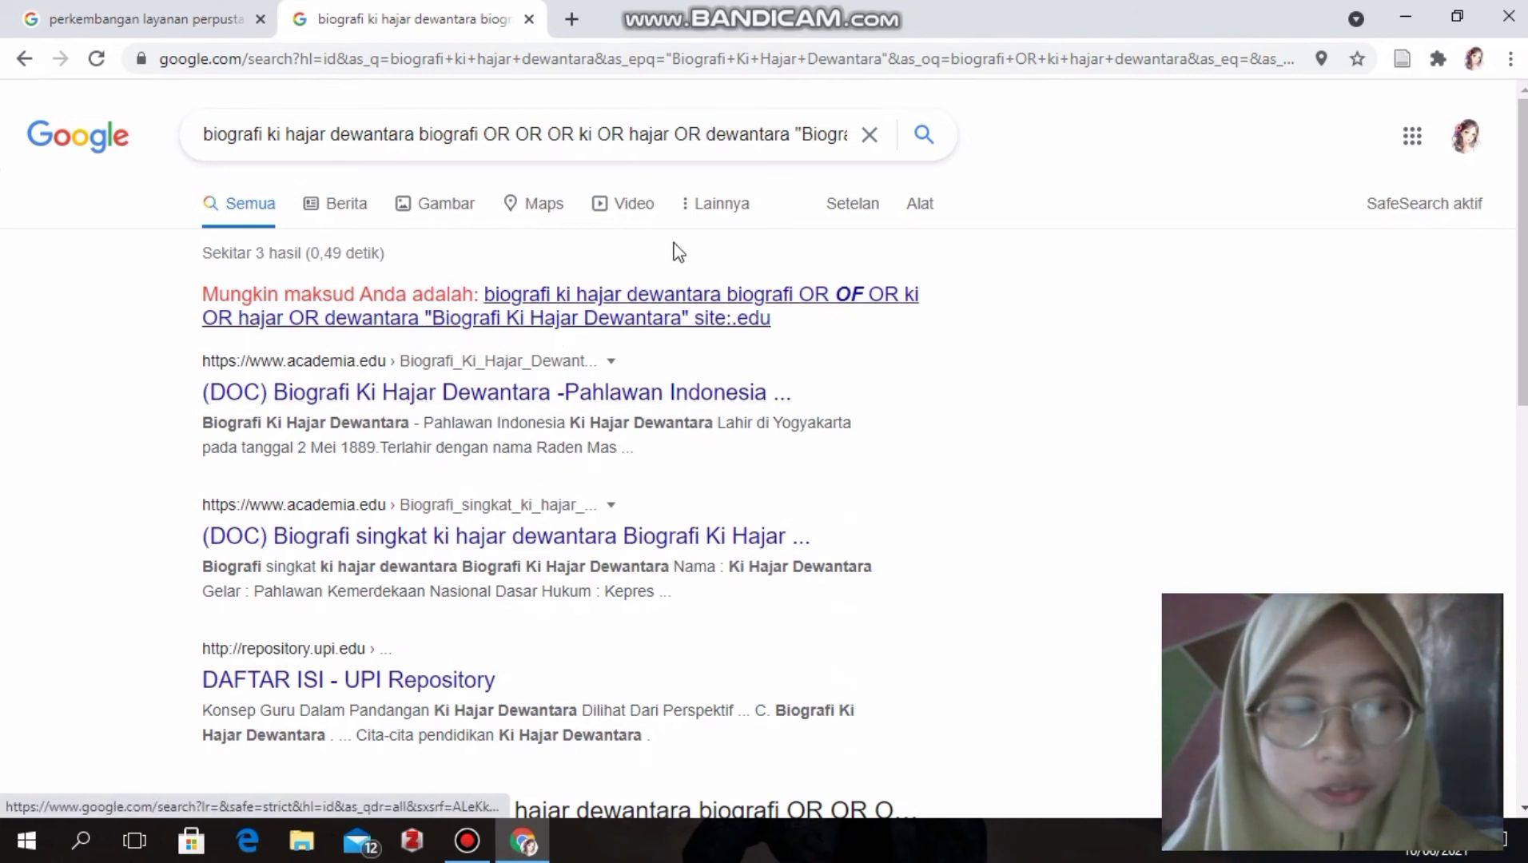
# Step: Search for perkembangan ekonomi syariah in a new tab, without the suggested ending "di indonesia"
pyautogui.click(572, 19)
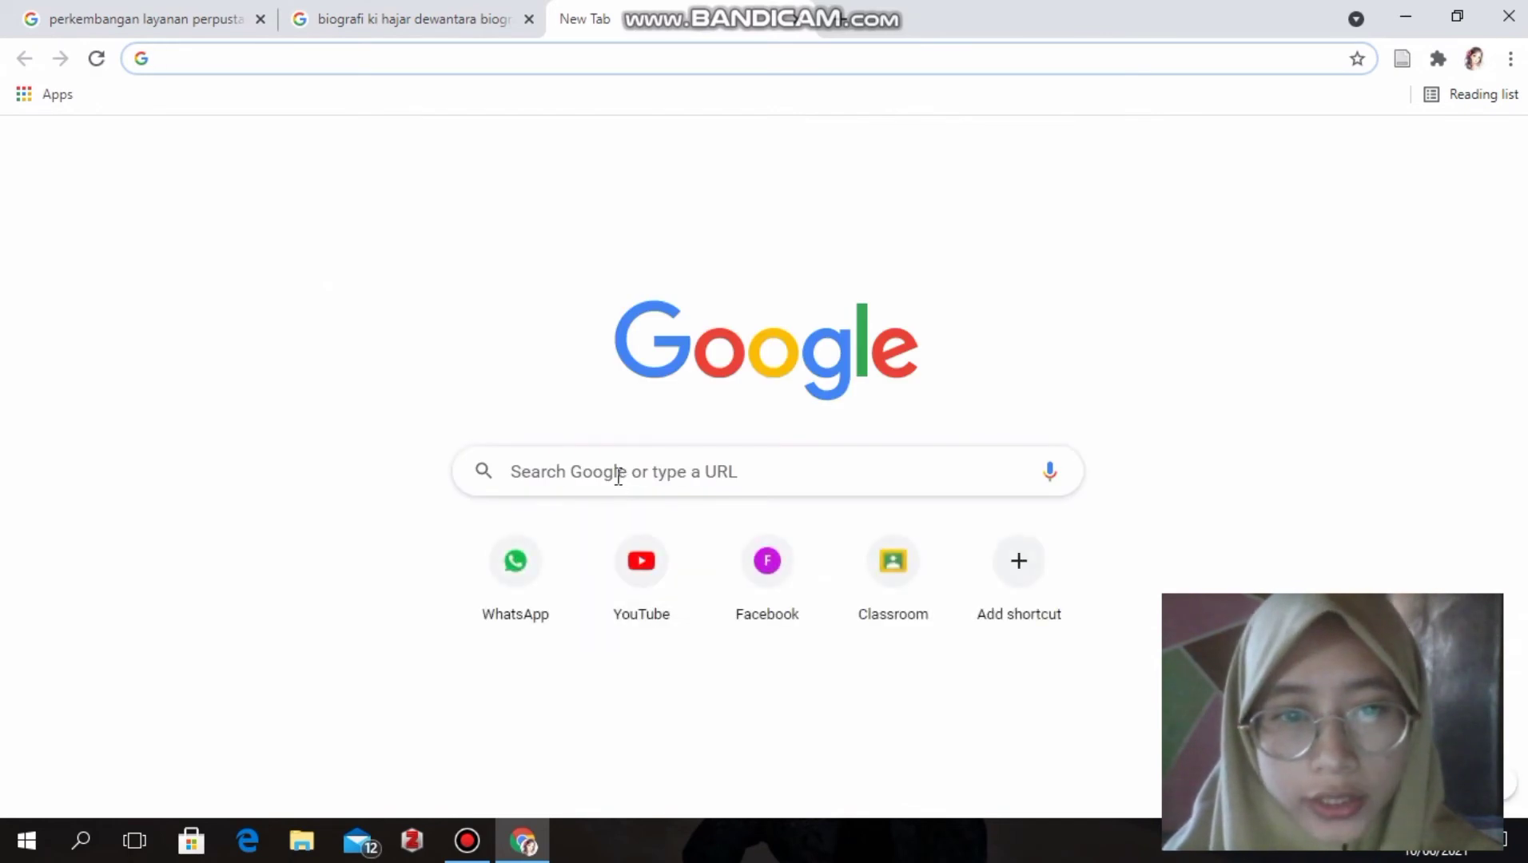
pyautogui.click(618, 477)
pyautogui.write('p')
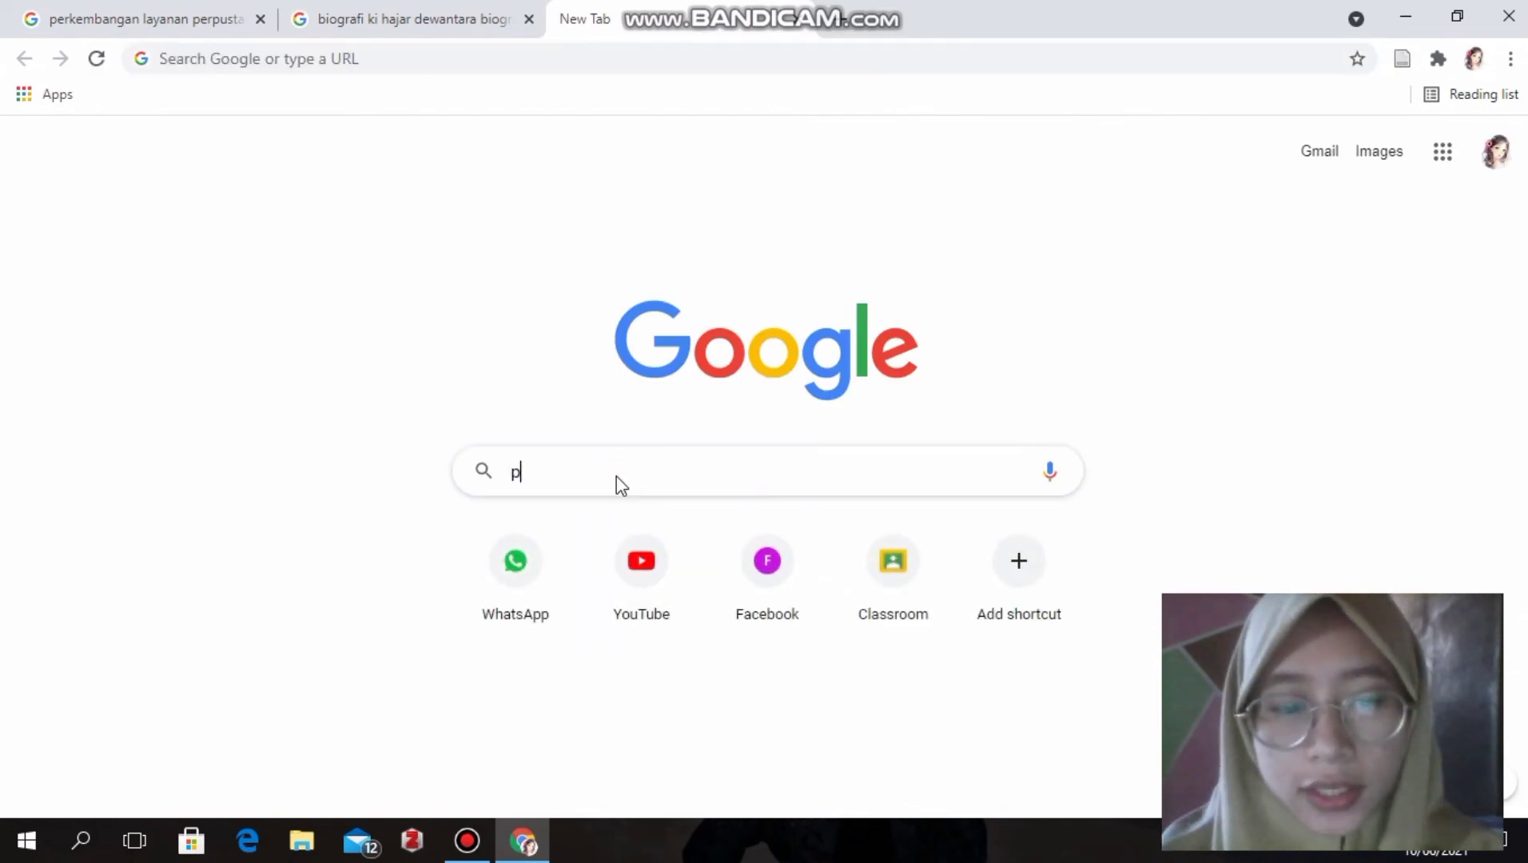
pyautogui.write('erkembangan ')
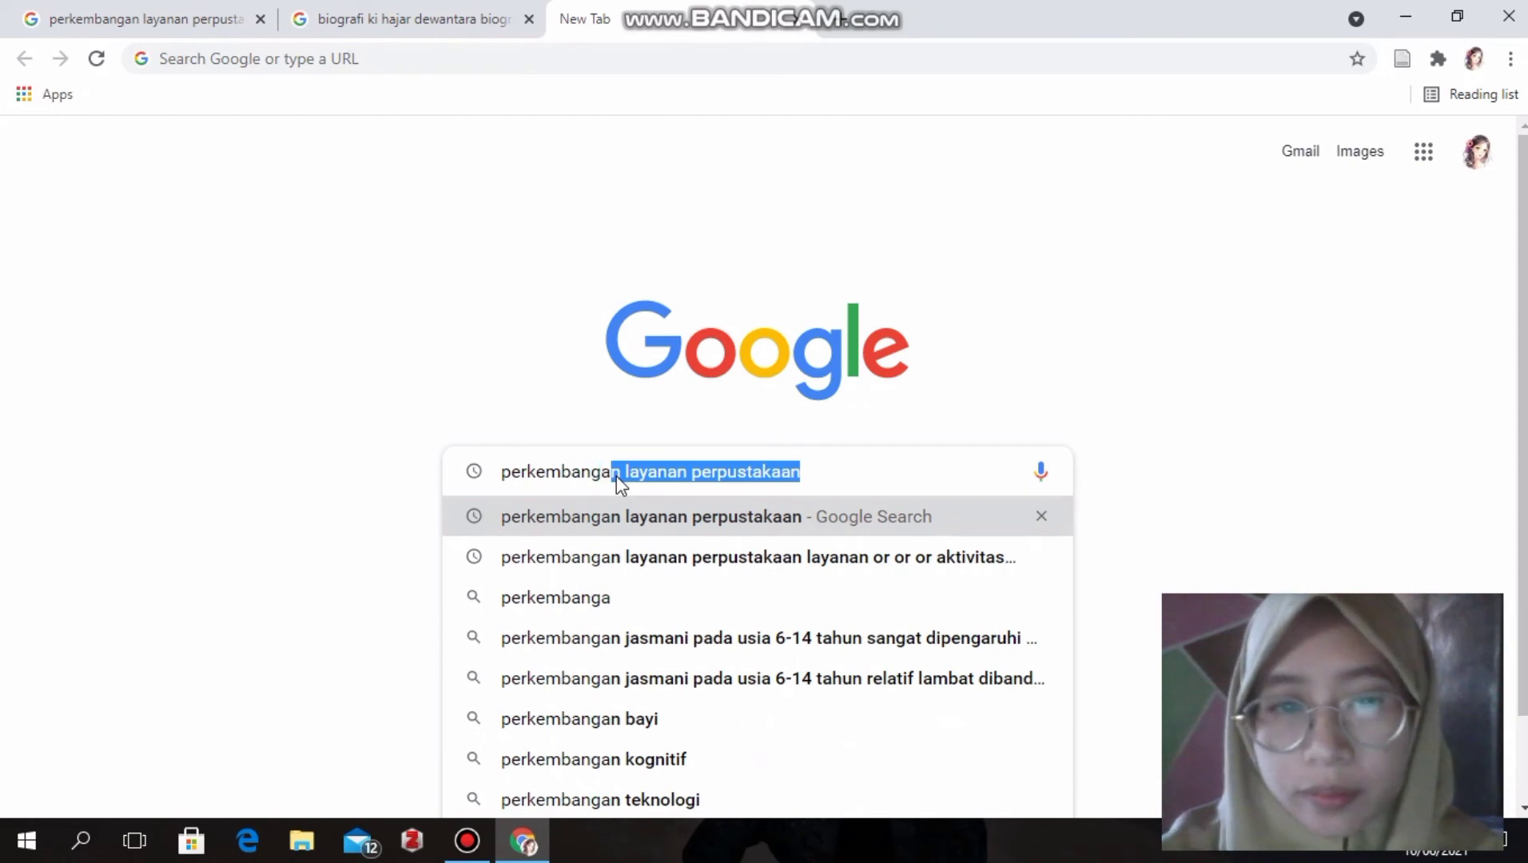
pyautogui.write('ek')
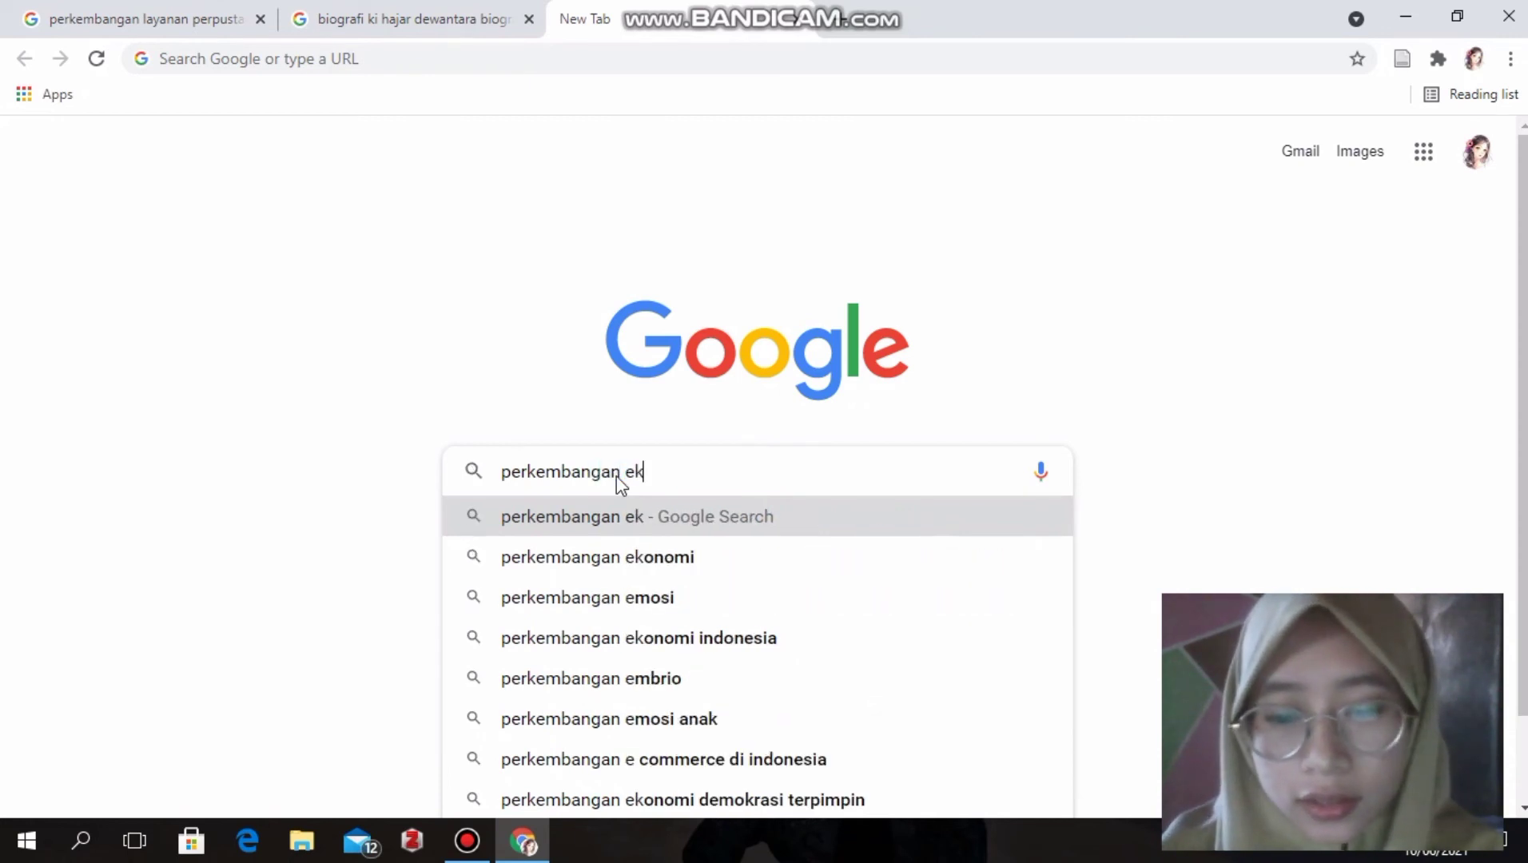
pyautogui.write('onomi')
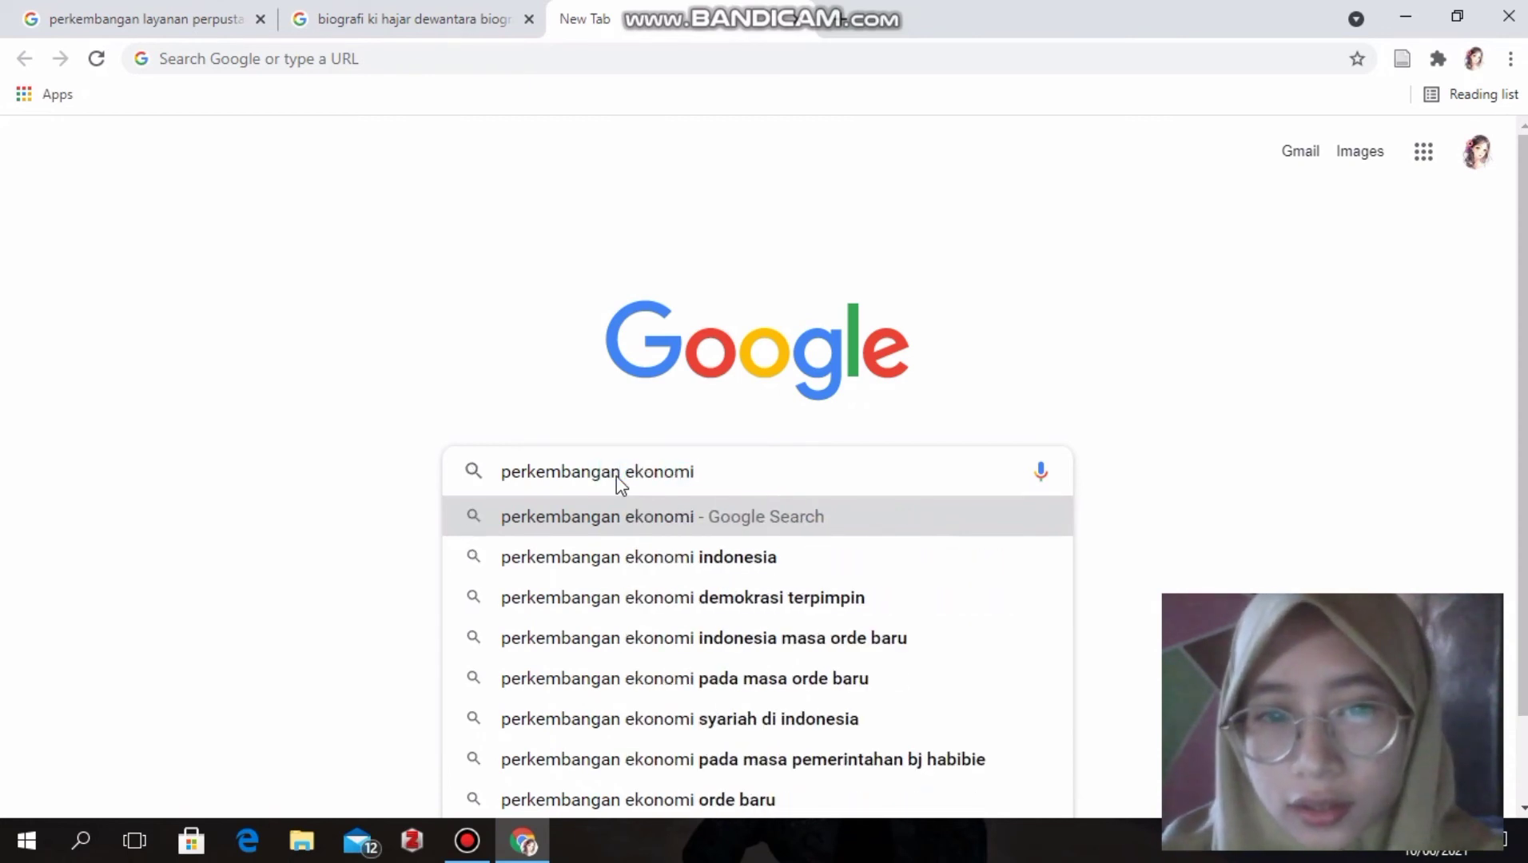
pyautogui.write(' syariah')
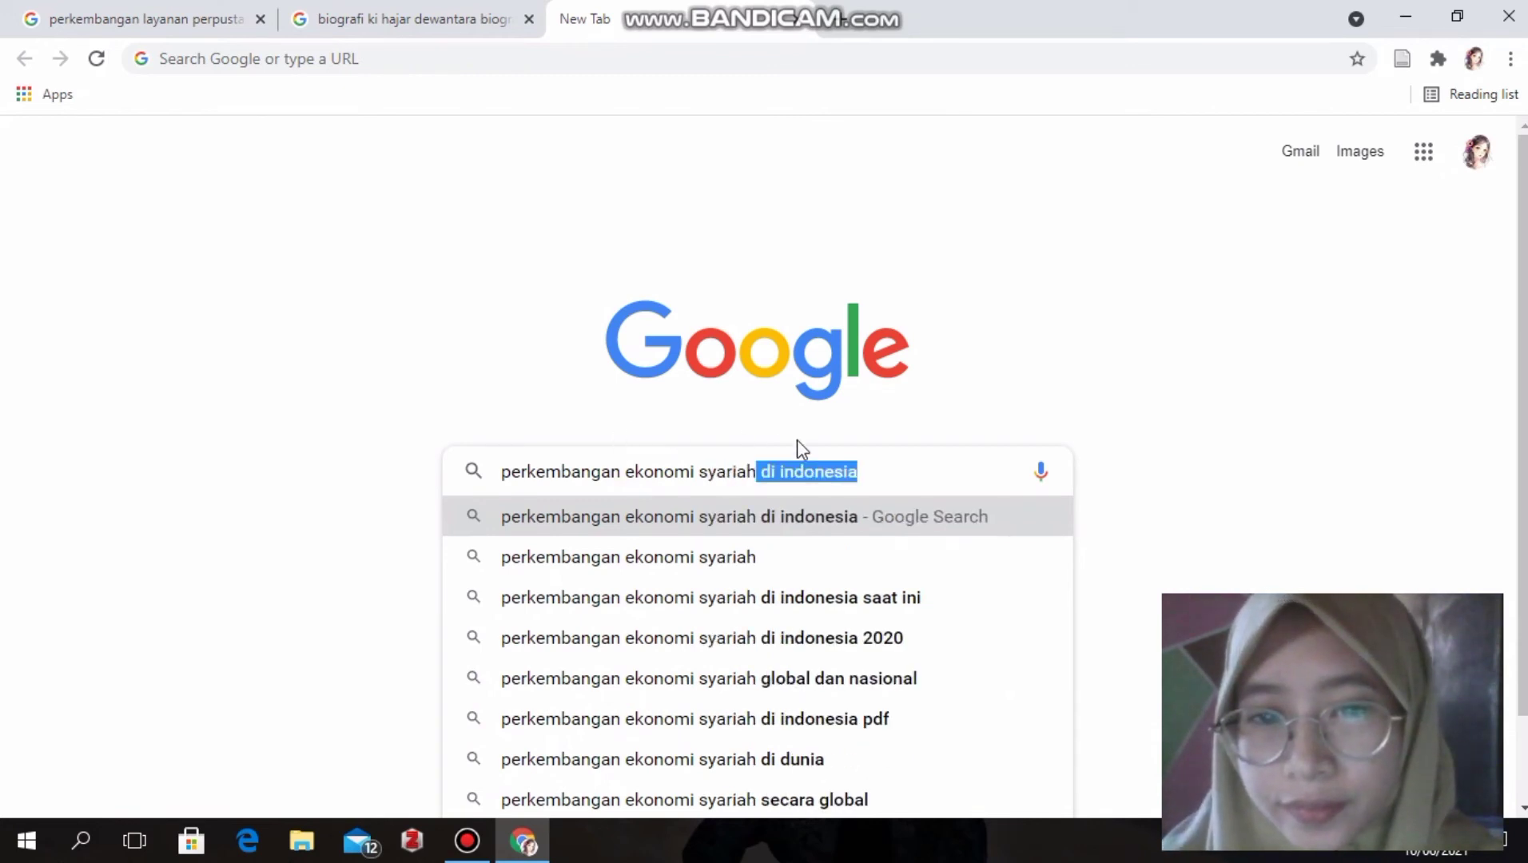
pyautogui.click(878, 473)
pyautogui.press('BackSpace')
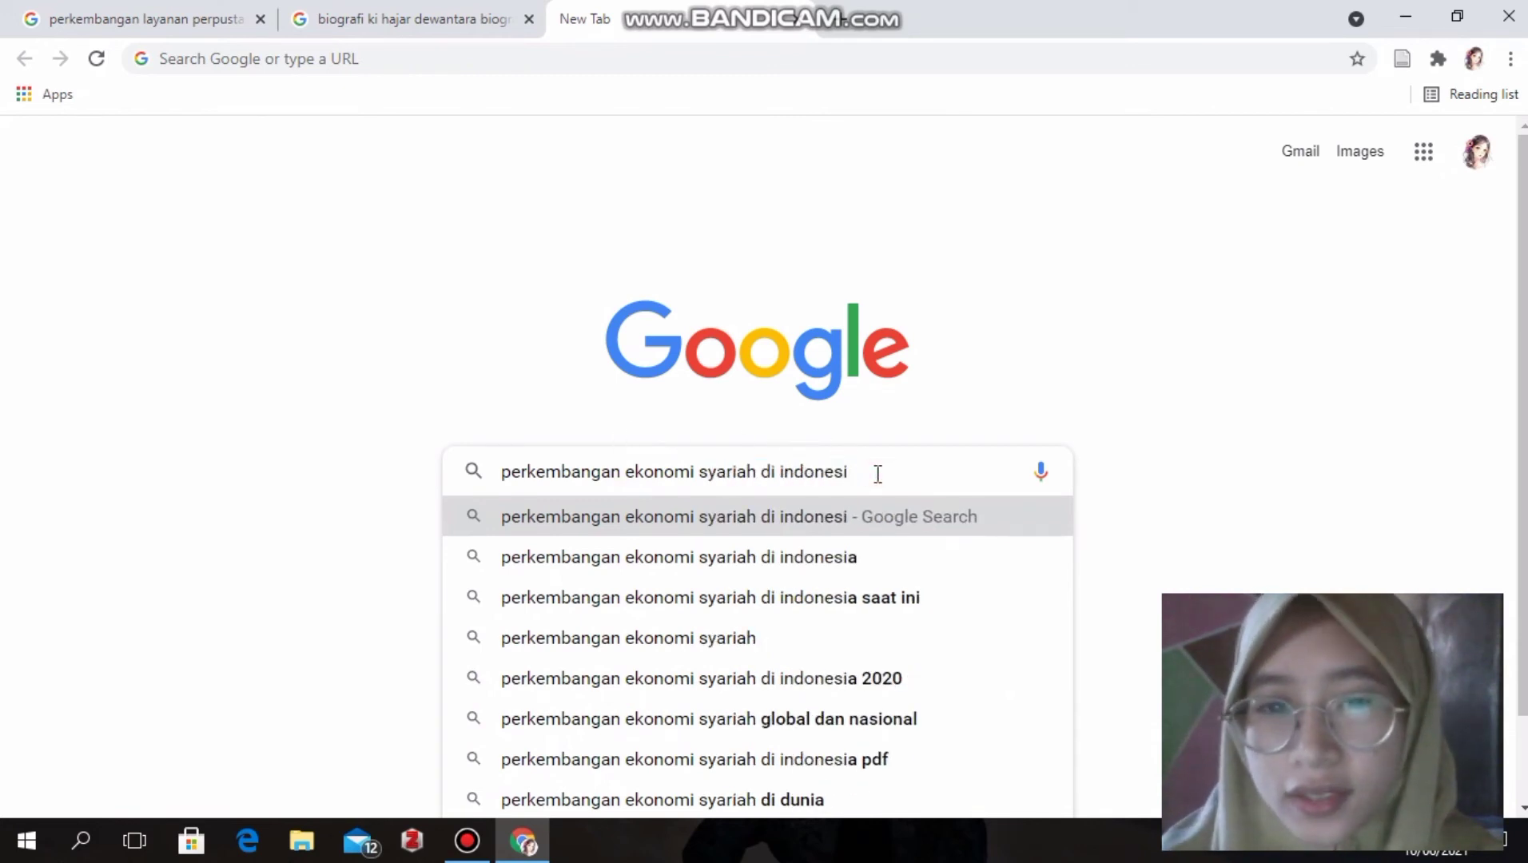
pyautogui.press('BackSpace')
pyautogui.press('BackSpace')
pyautogui.press('BackSpace')
pyautogui.press('BackSpace')
pyautogui.press('BackSpace')
pyautogui.press('BackSpace')
pyautogui.press('BackSpace')
pyautogui.press('BackSpace')
pyautogui.press('BackSpace')
pyautogui.press('BackSpace')
pyautogui.press('BackSpace')
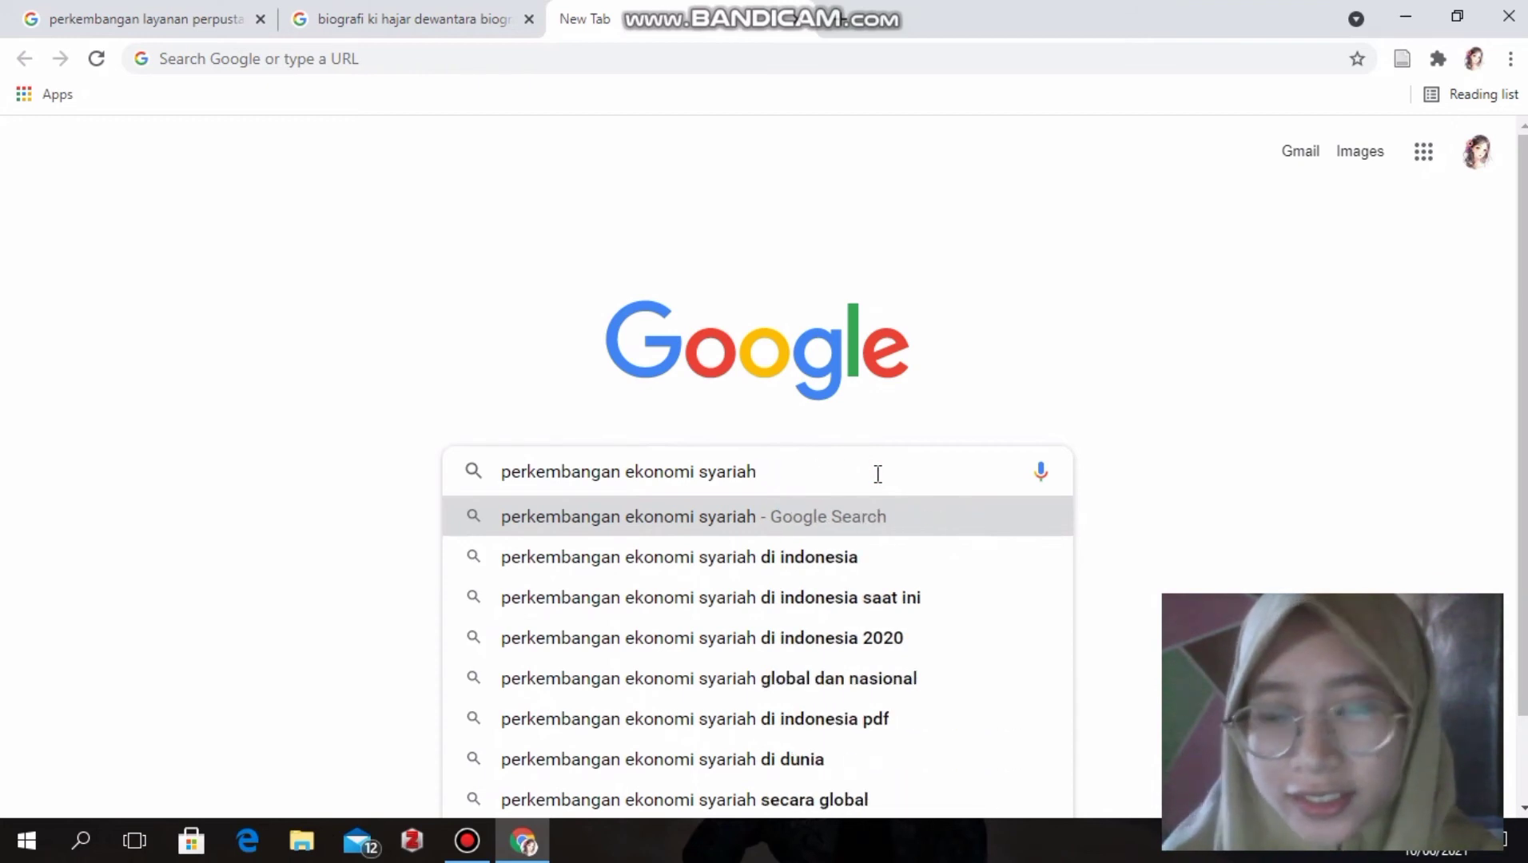
pyautogui.press('Return')
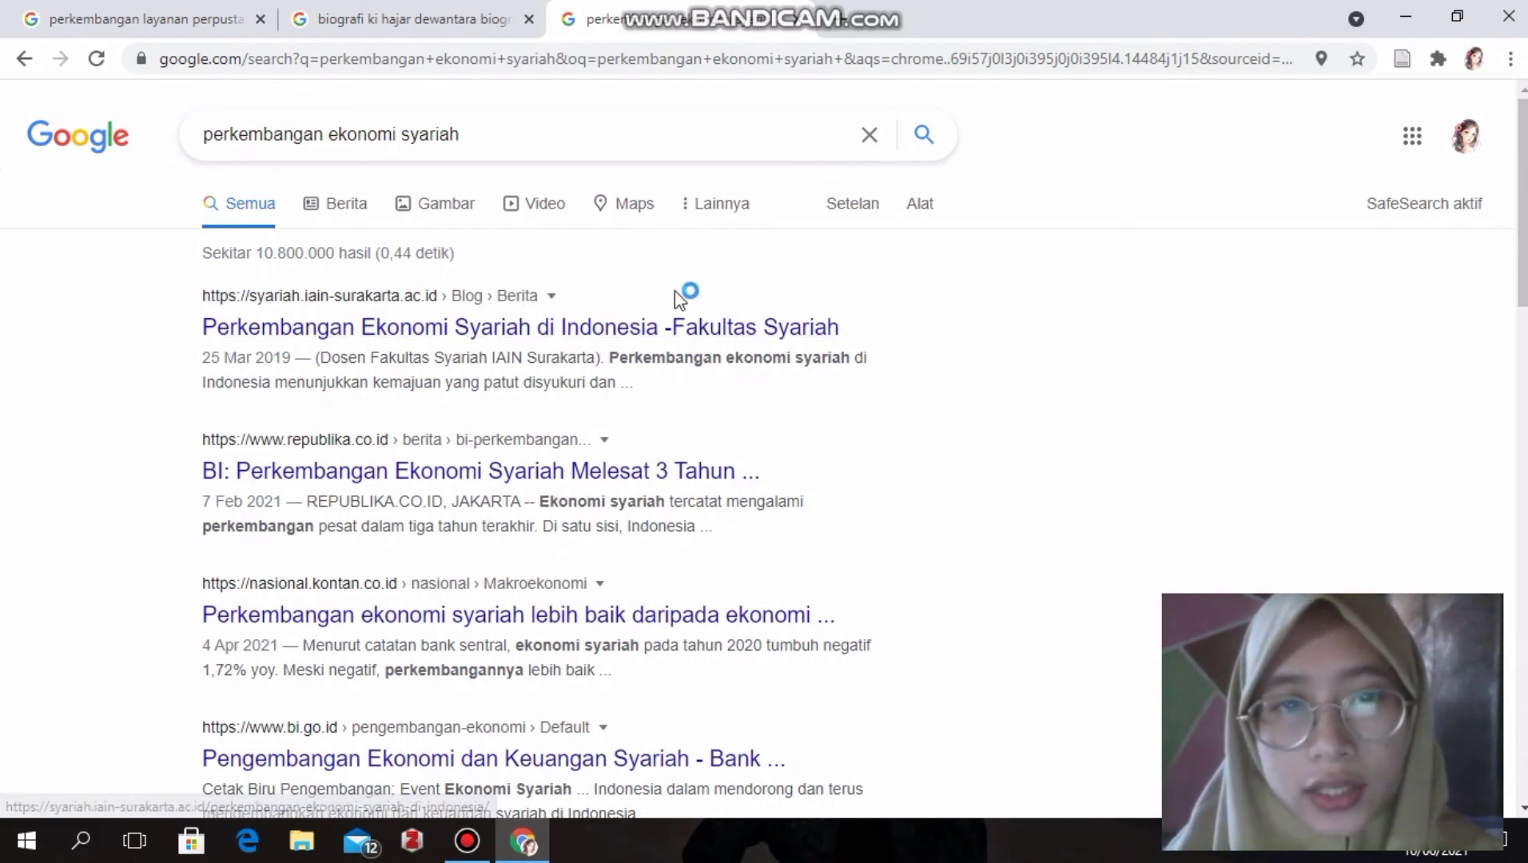
# Step: Open the advanced search form for the sharia economy query and set the exact phrase to "Pekermbangan Ekonomi Syariah"
pyautogui.click(852, 201)
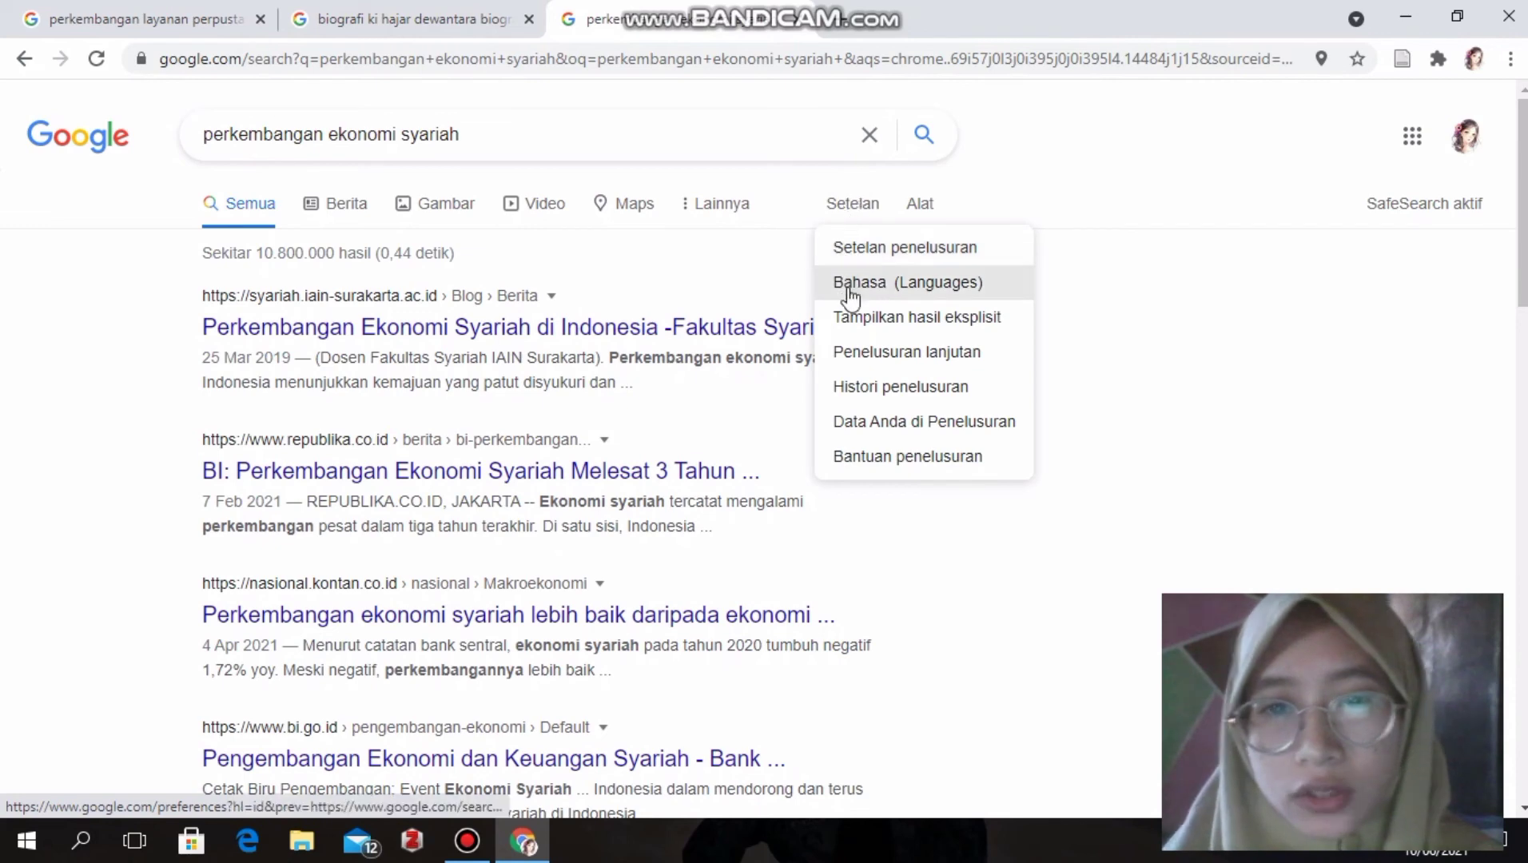
pyautogui.click(862, 355)
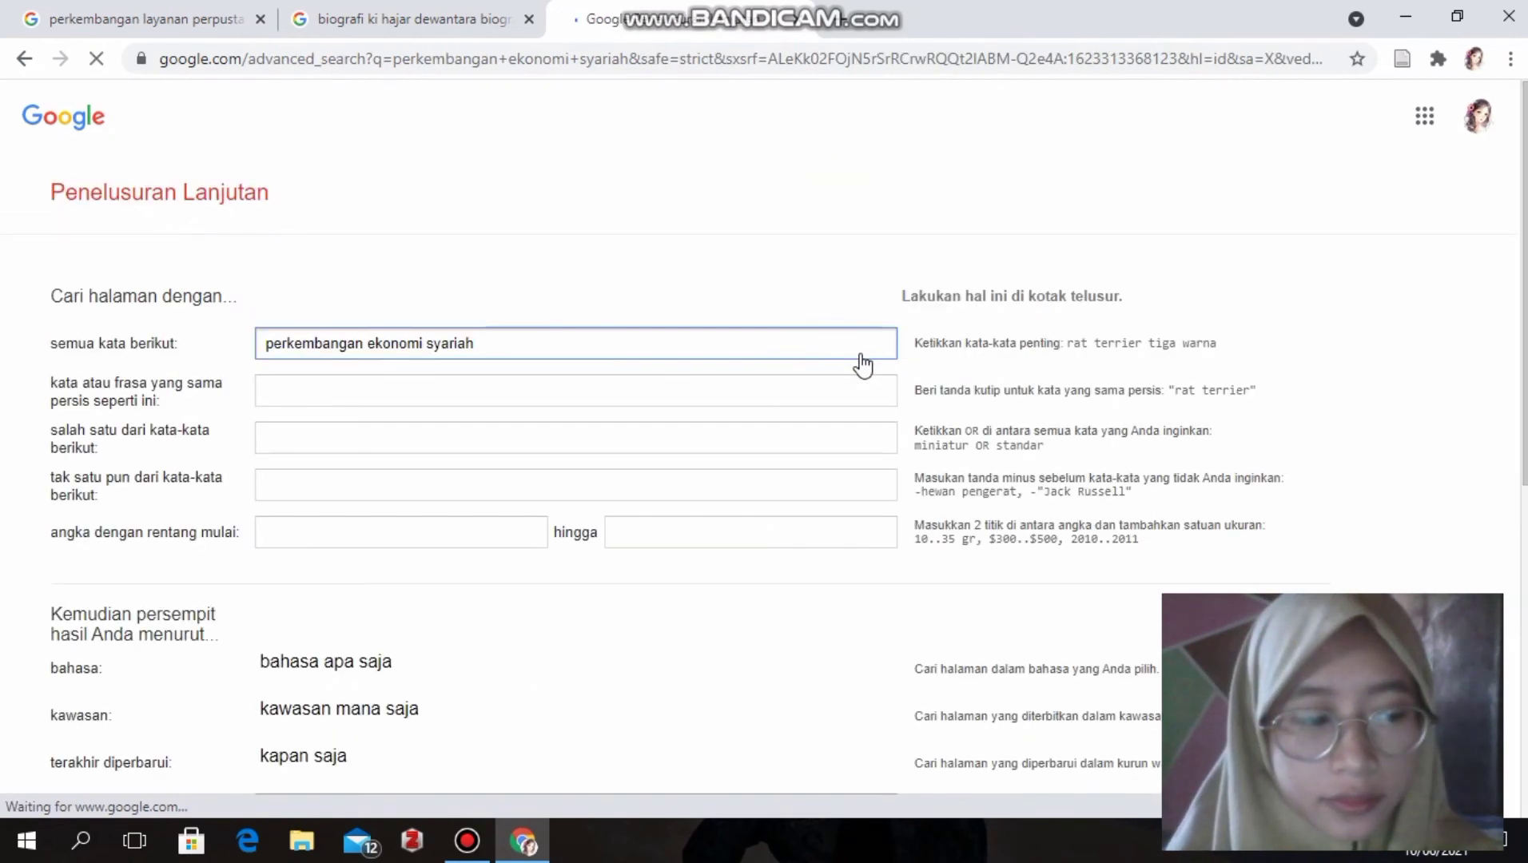
pyautogui.click(480, 388)
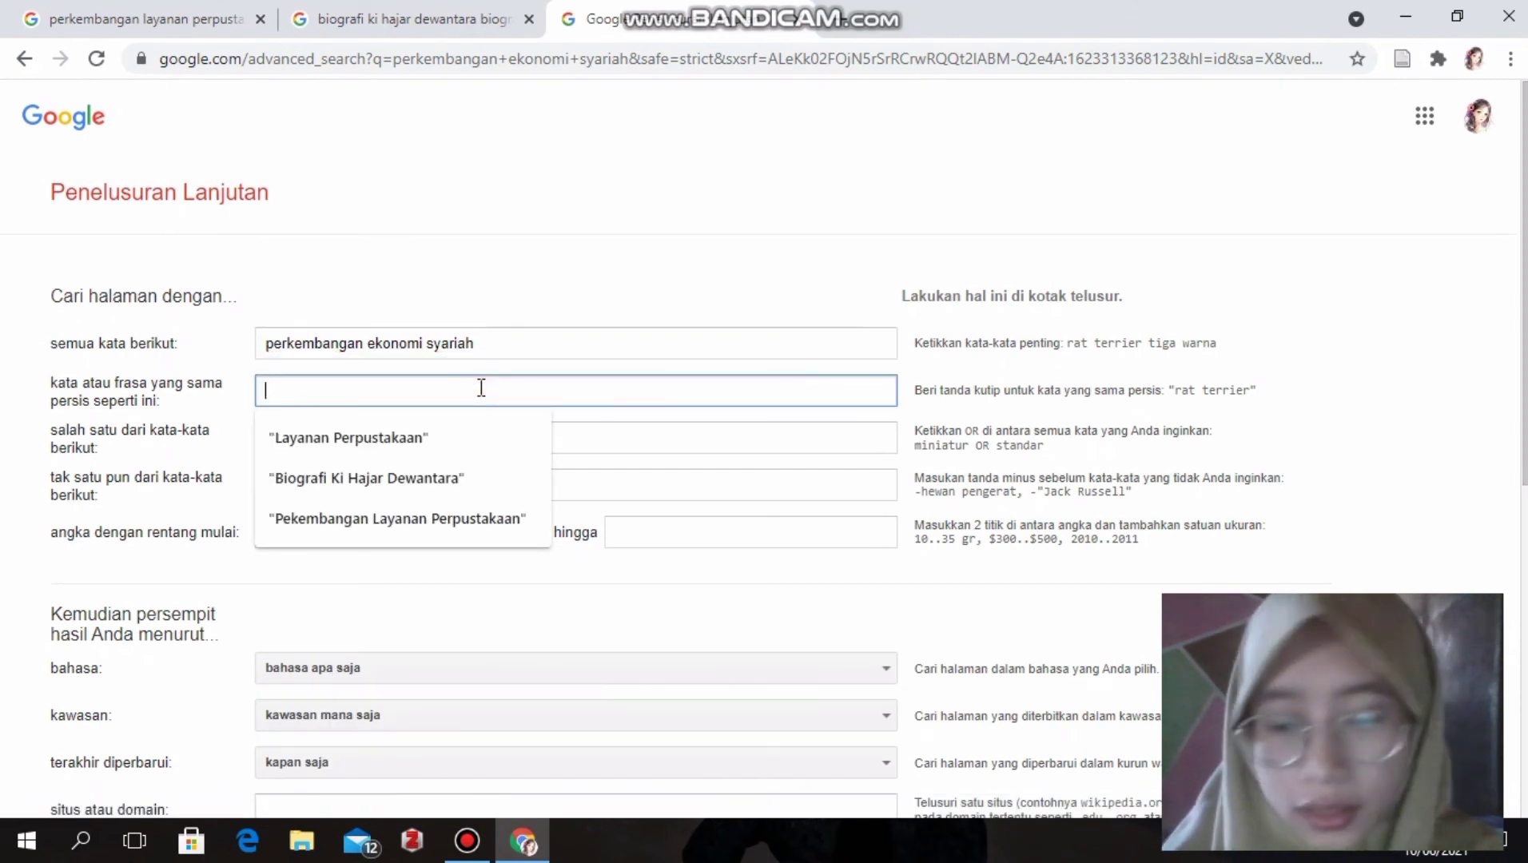
pyautogui.write('"Pekermbanga')
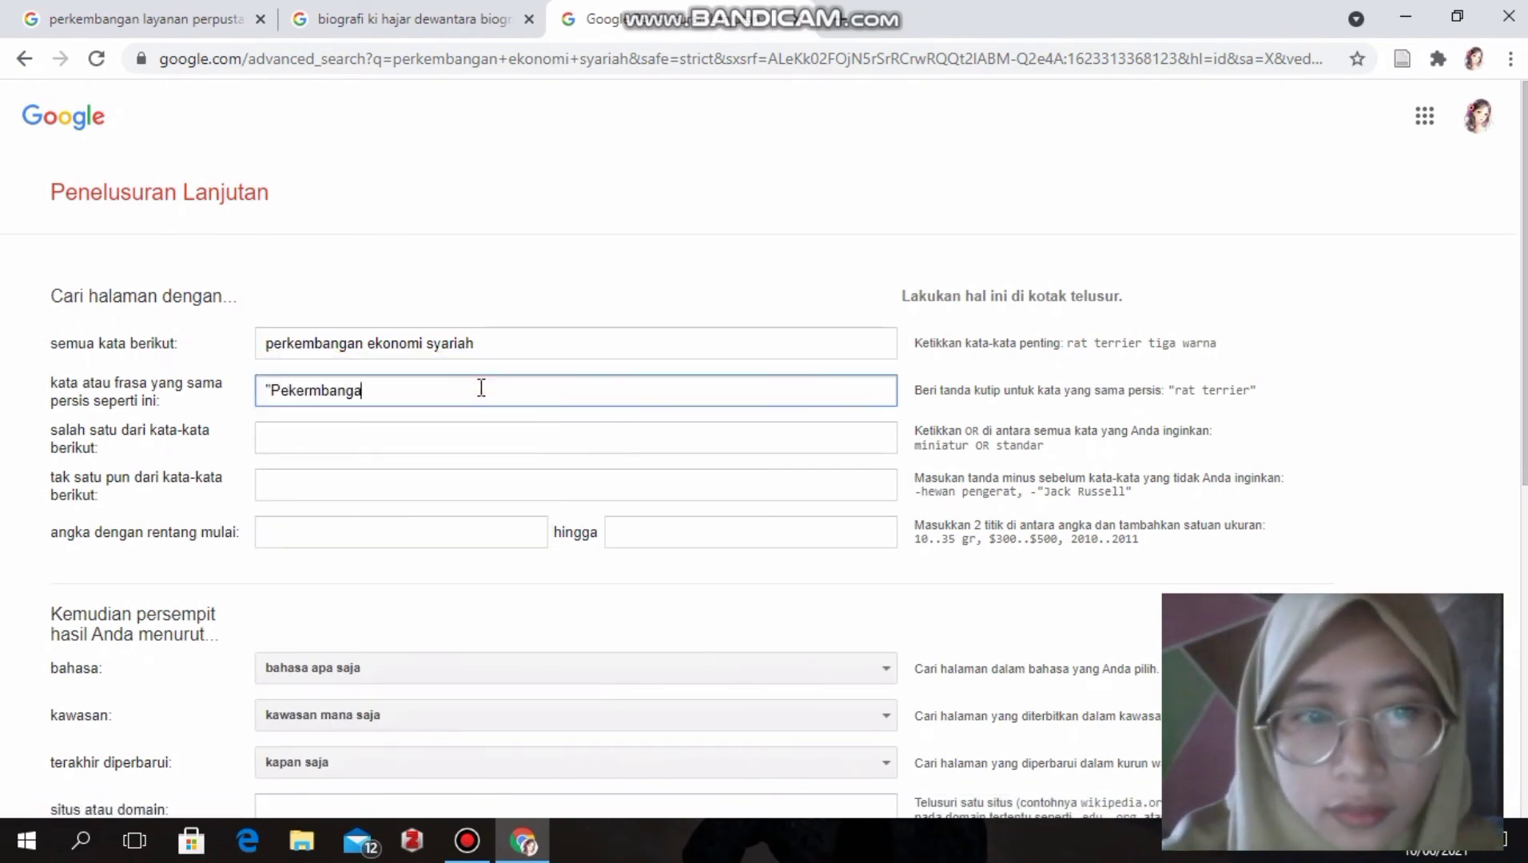
pyautogui.write('n Ekonomi Syariah"')
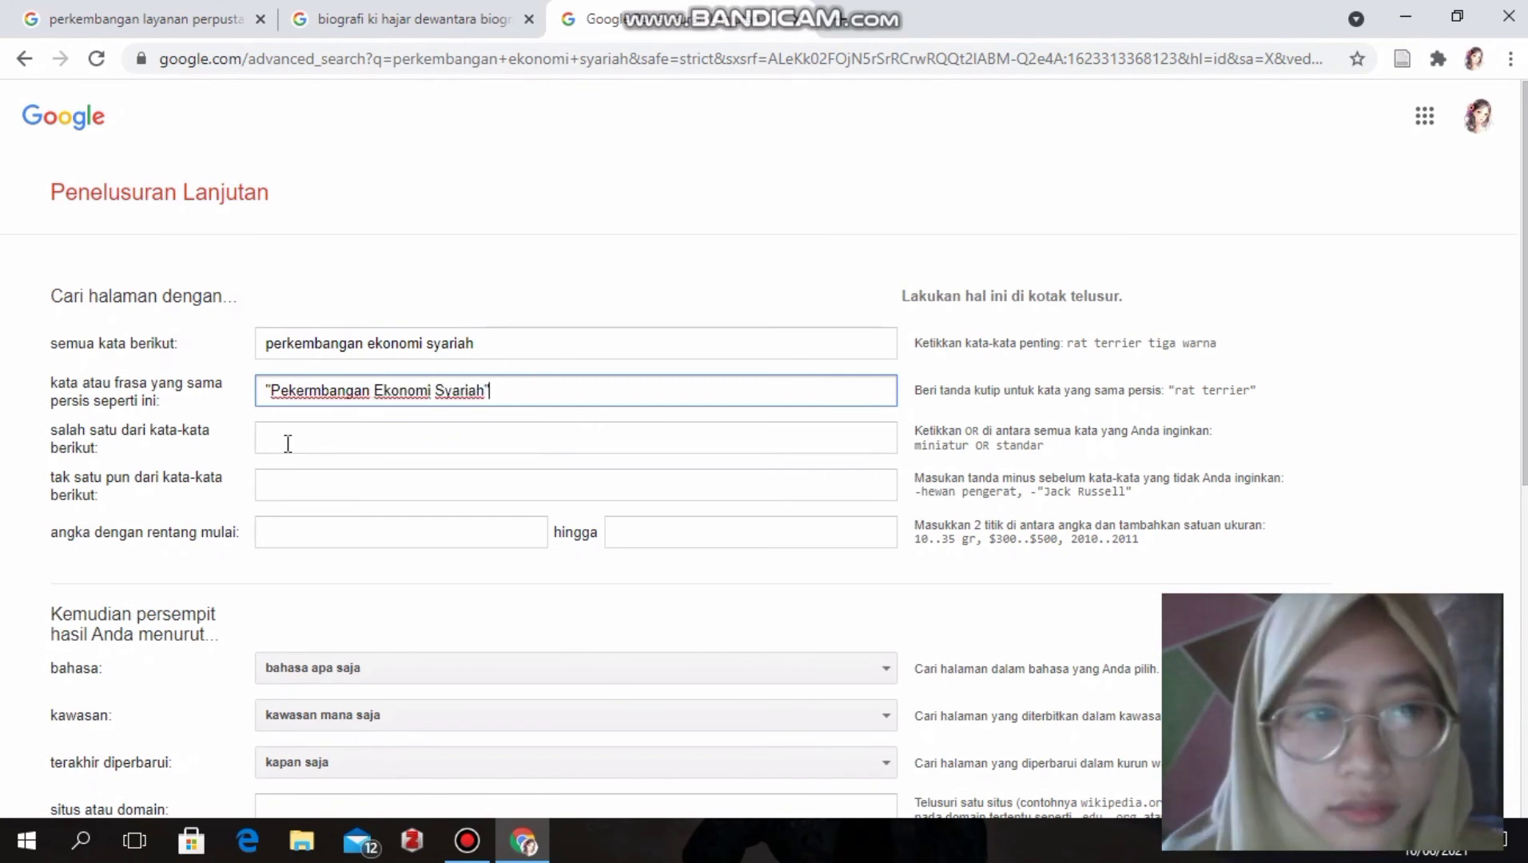
# Step: Set the any-of-these-words condition to ekonomi islam OR ekonomi syariah
pyautogui.click(307, 441)
pyautogui.write('ekon')
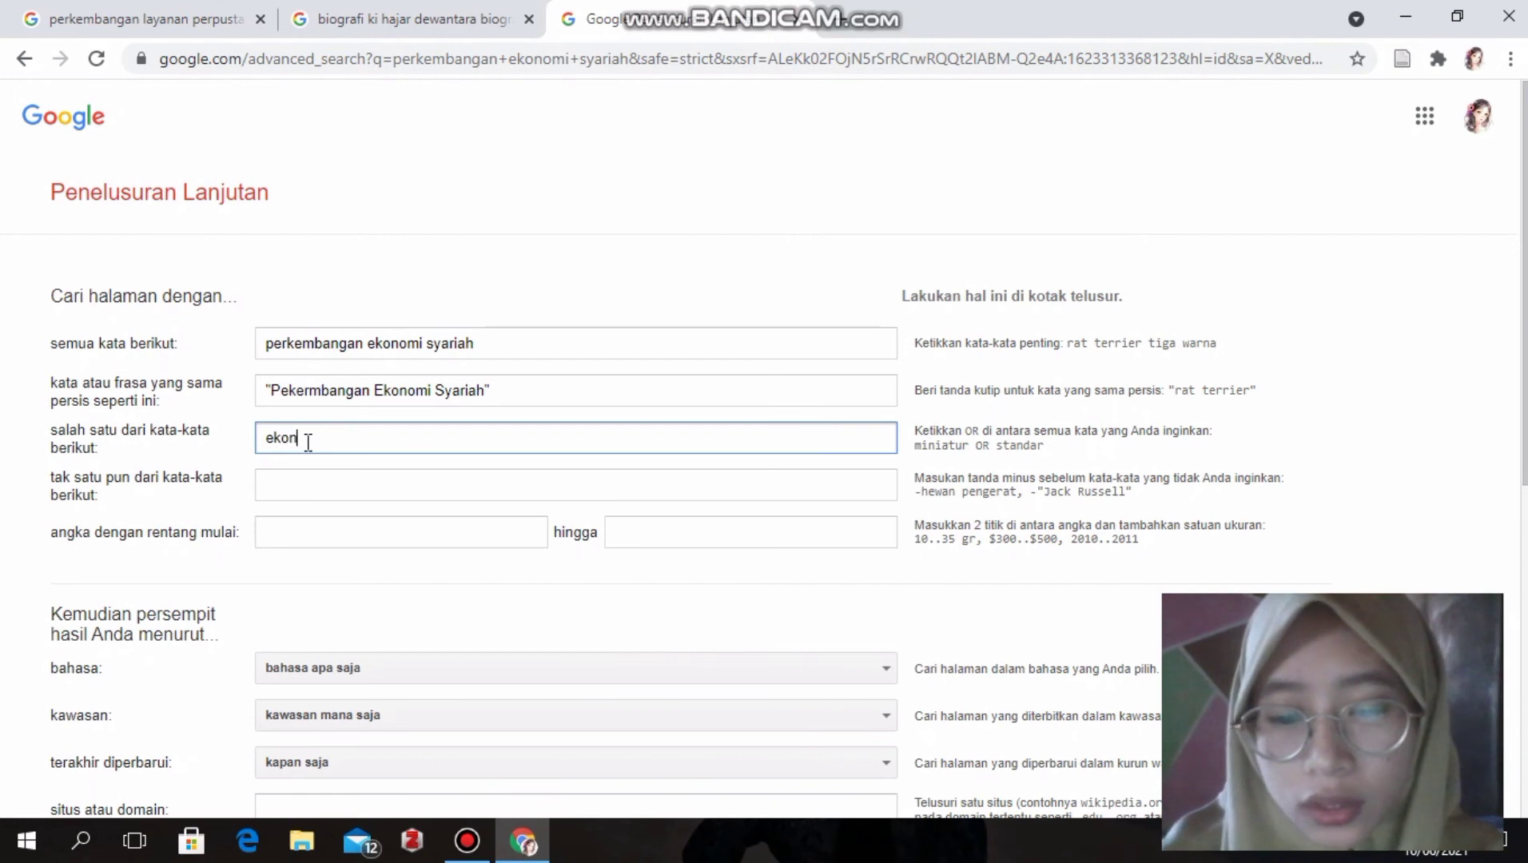
pyautogui.write('omi ')
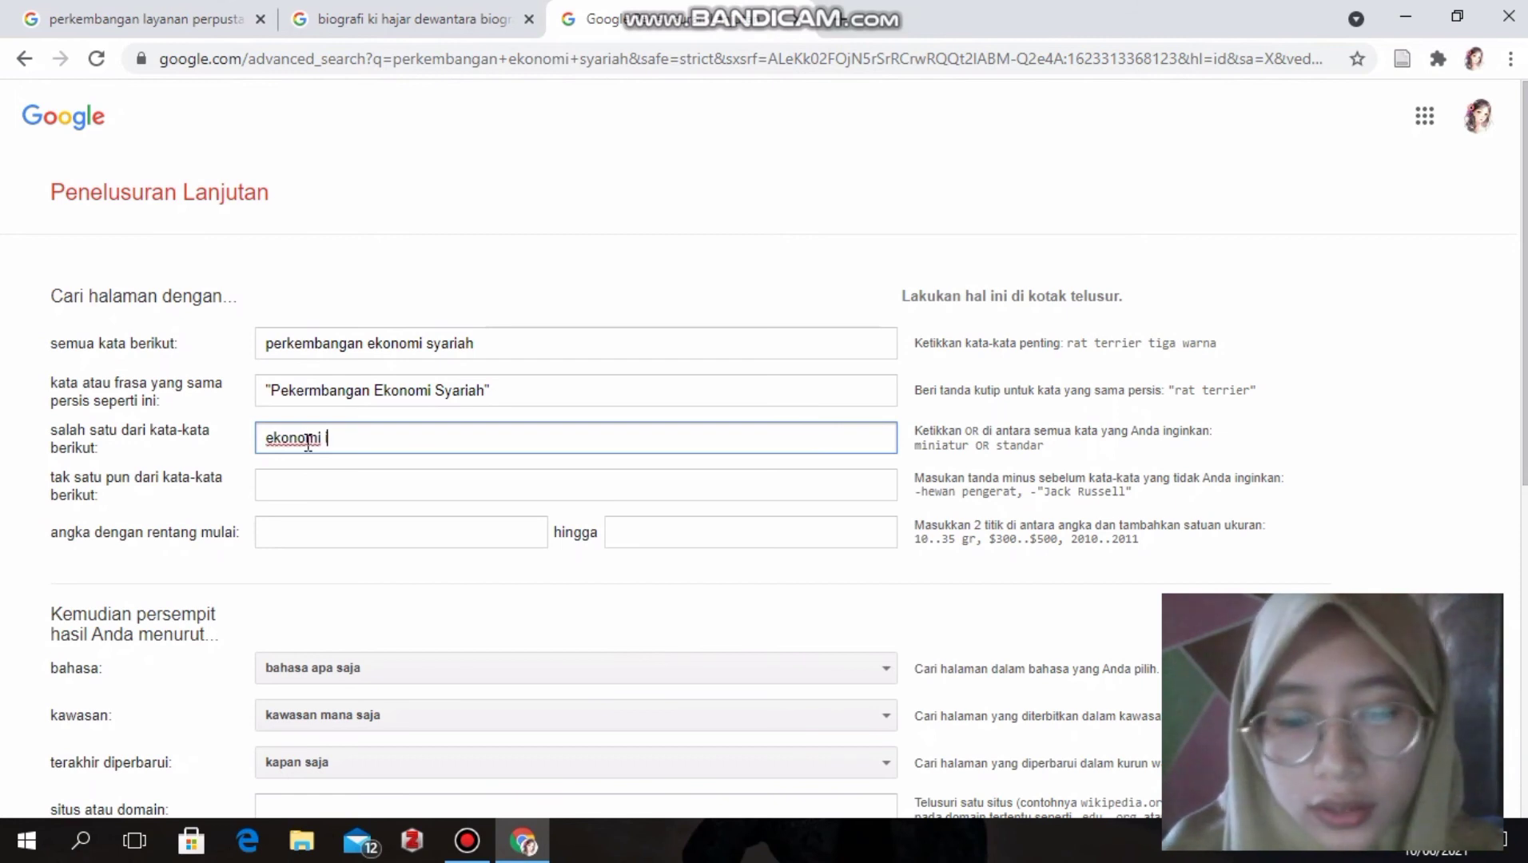
pyautogui.write('islam OR')
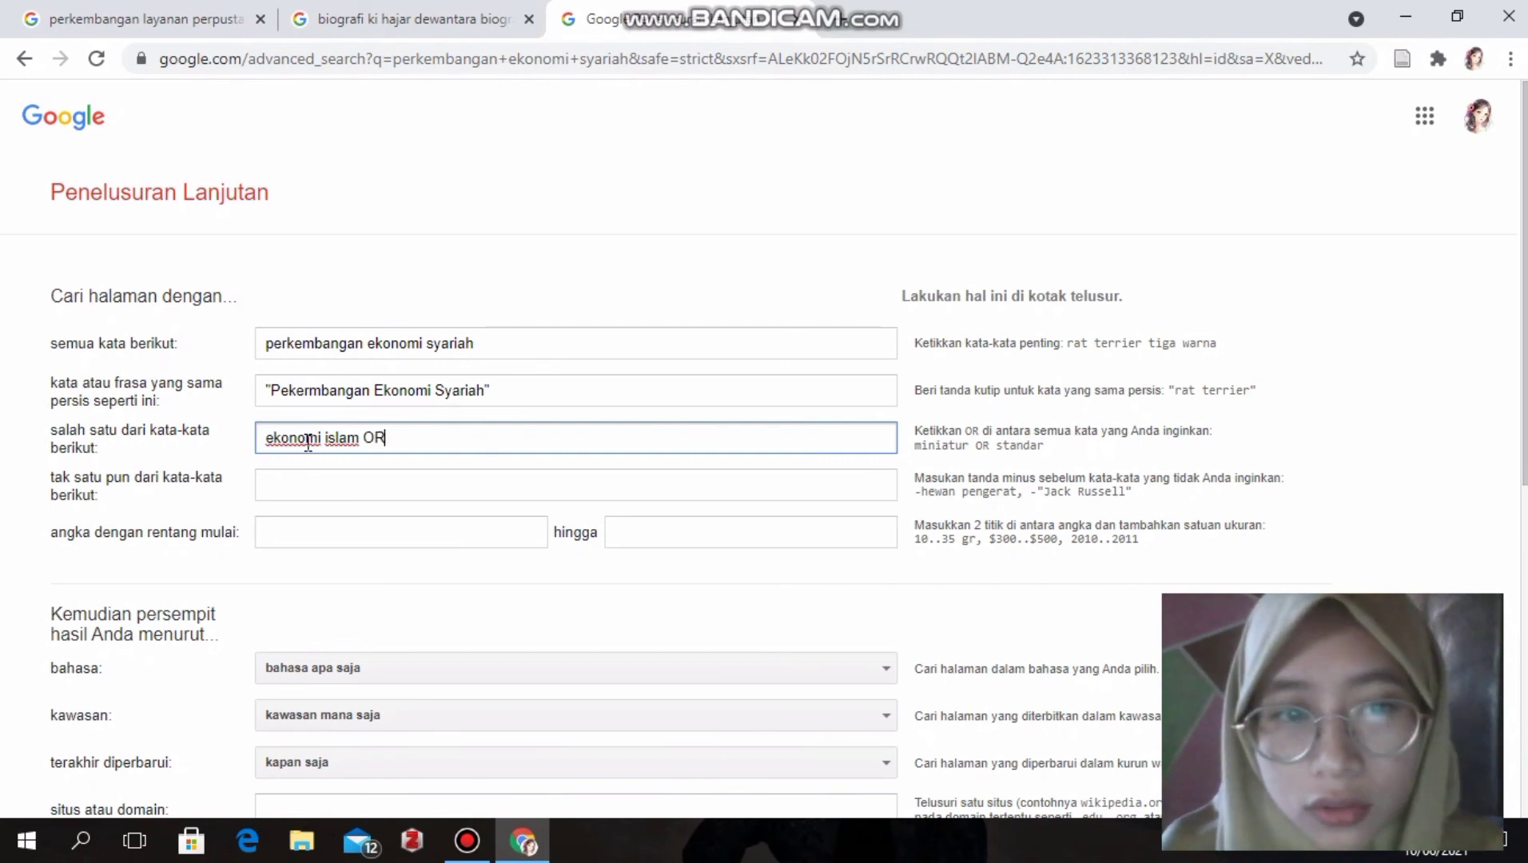
pyautogui.write('onmi')
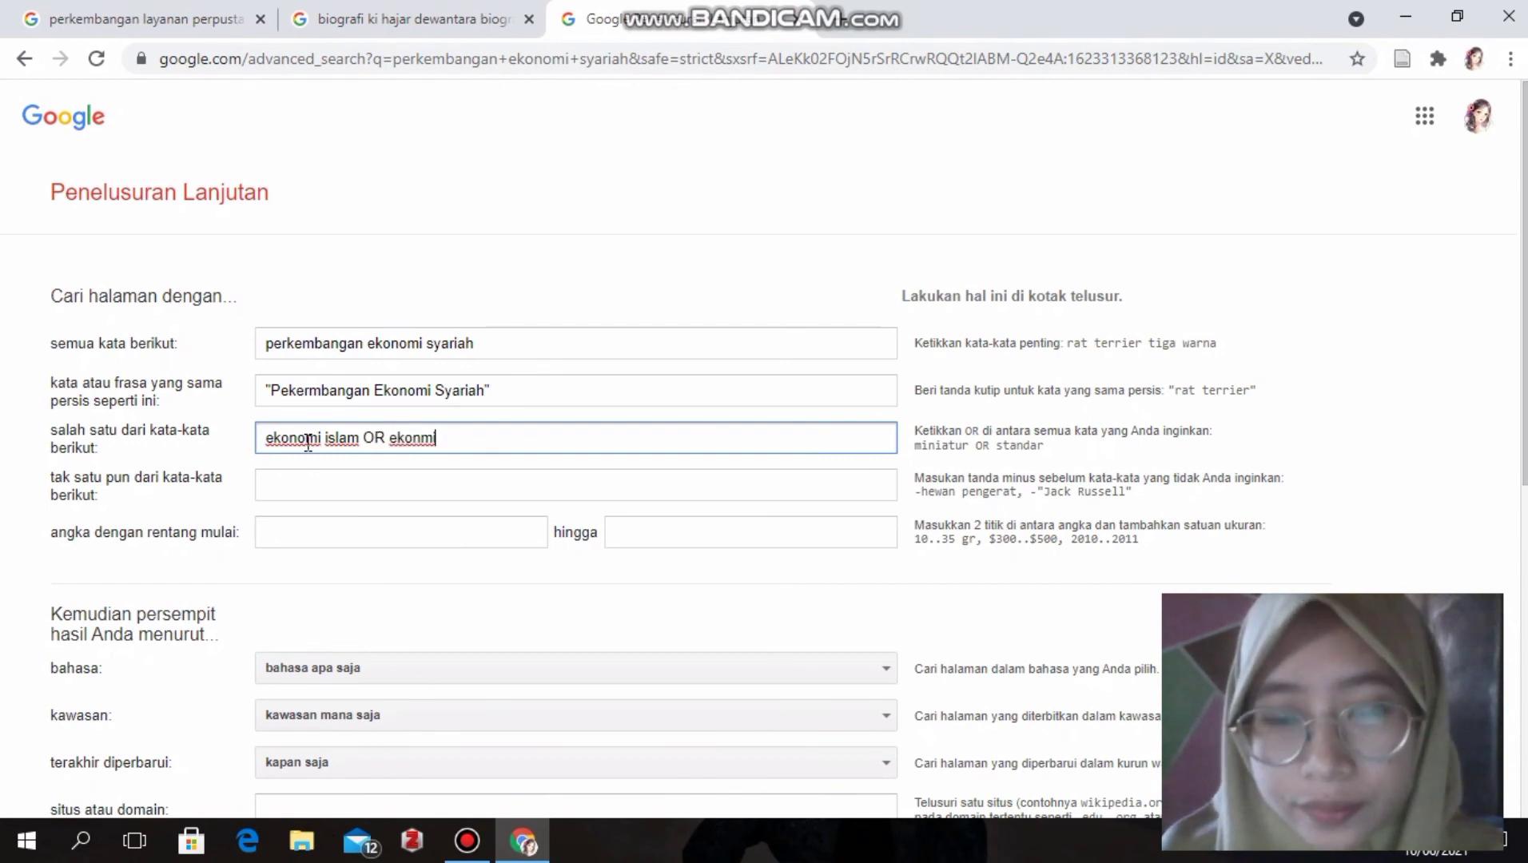
pyautogui.press('BackSpace')
pyautogui.press('BackSpace')
pyautogui.write('omi syar')
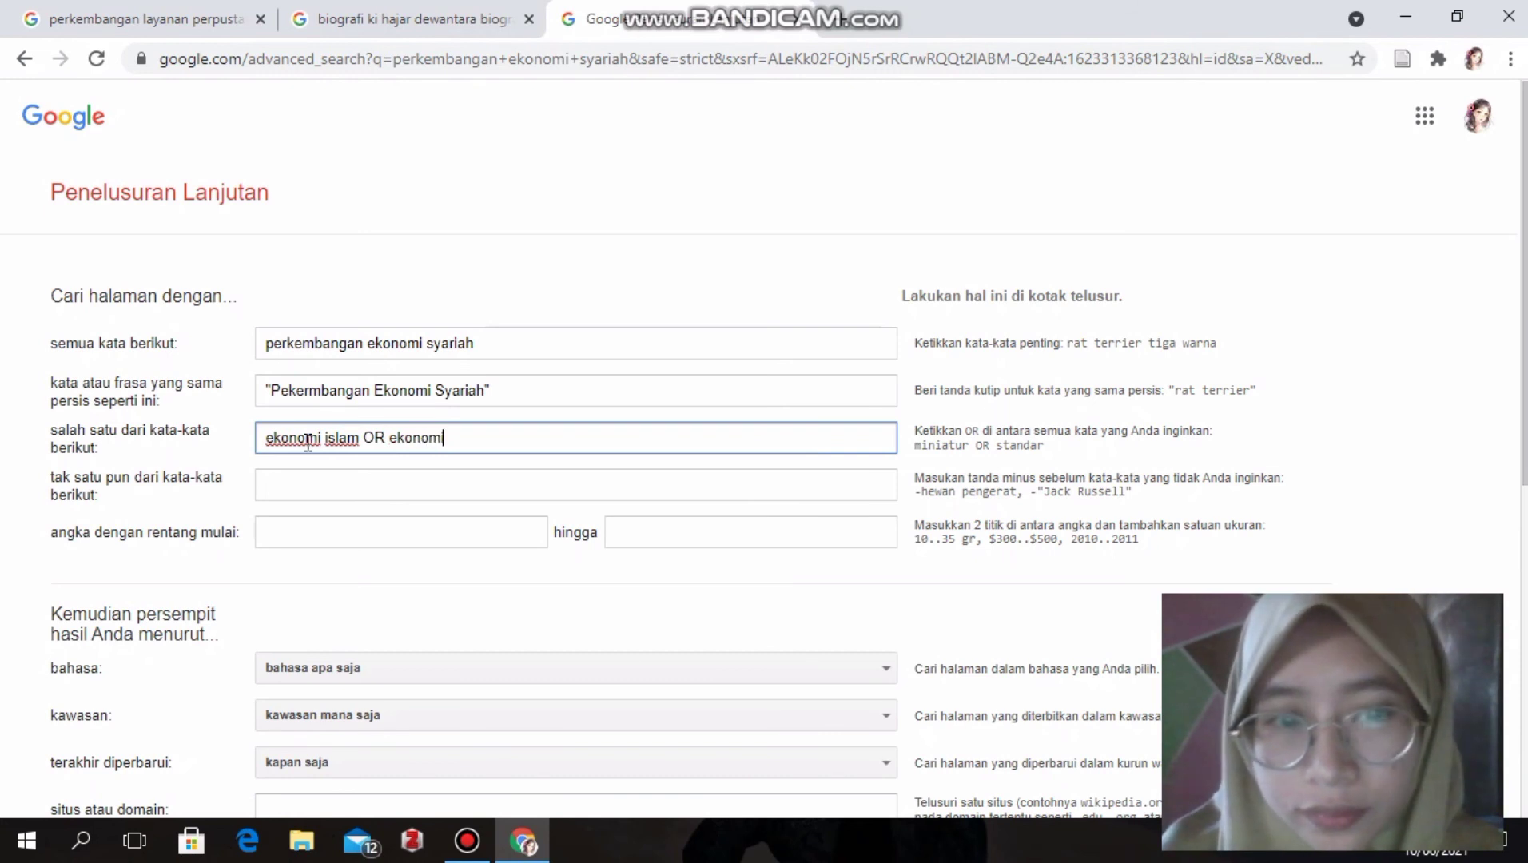
pyautogui.write('iah')
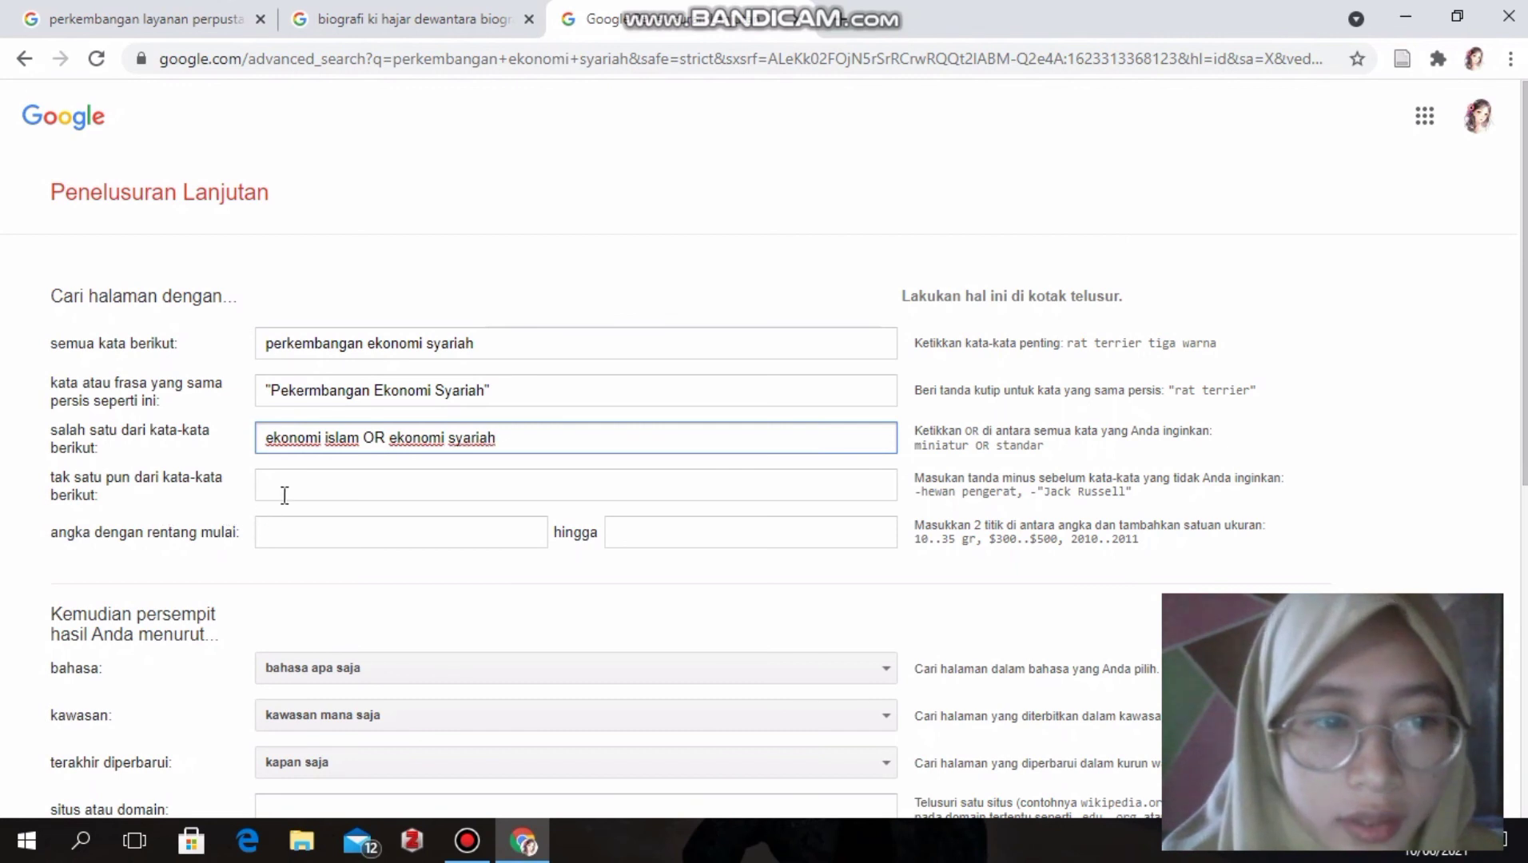
# Step: Exclude agribusiness pages by entering -agribisnis as the none-of-these-words condition
pyautogui.click(297, 483)
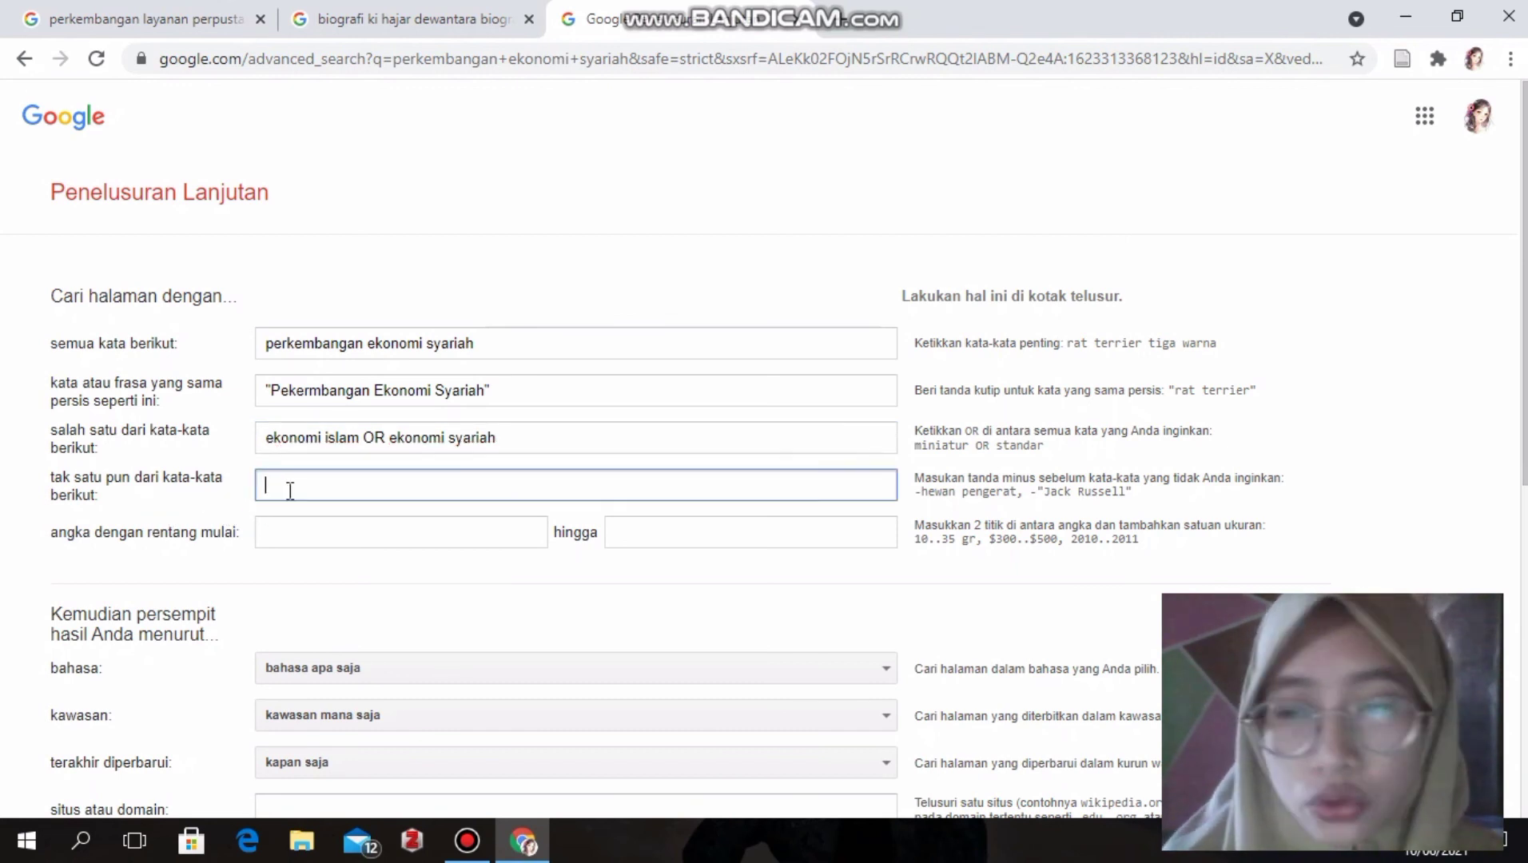
pyautogui.write('-')
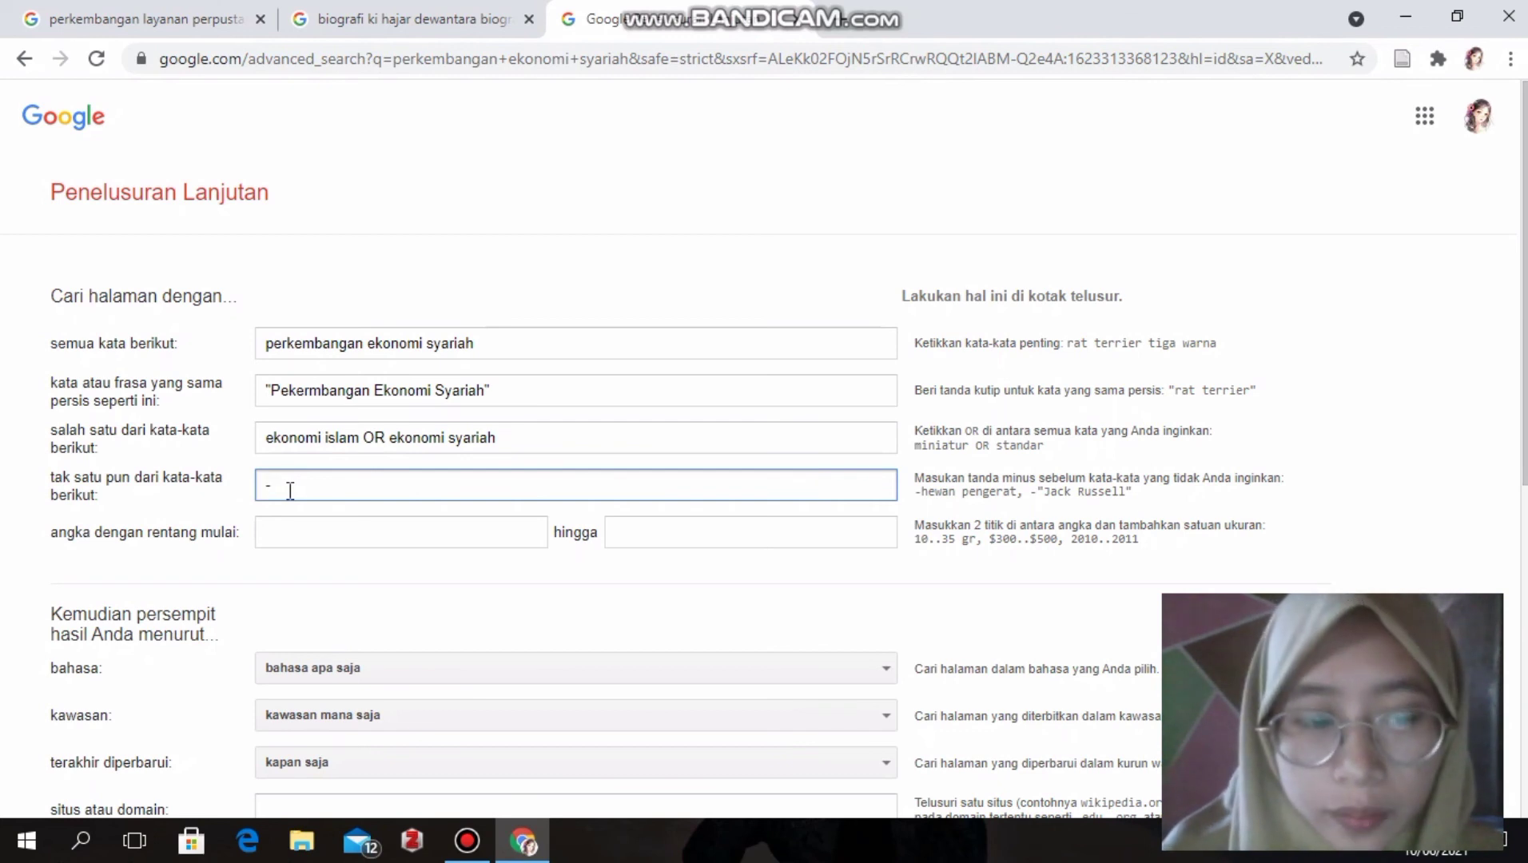
pyautogui.write('ag')
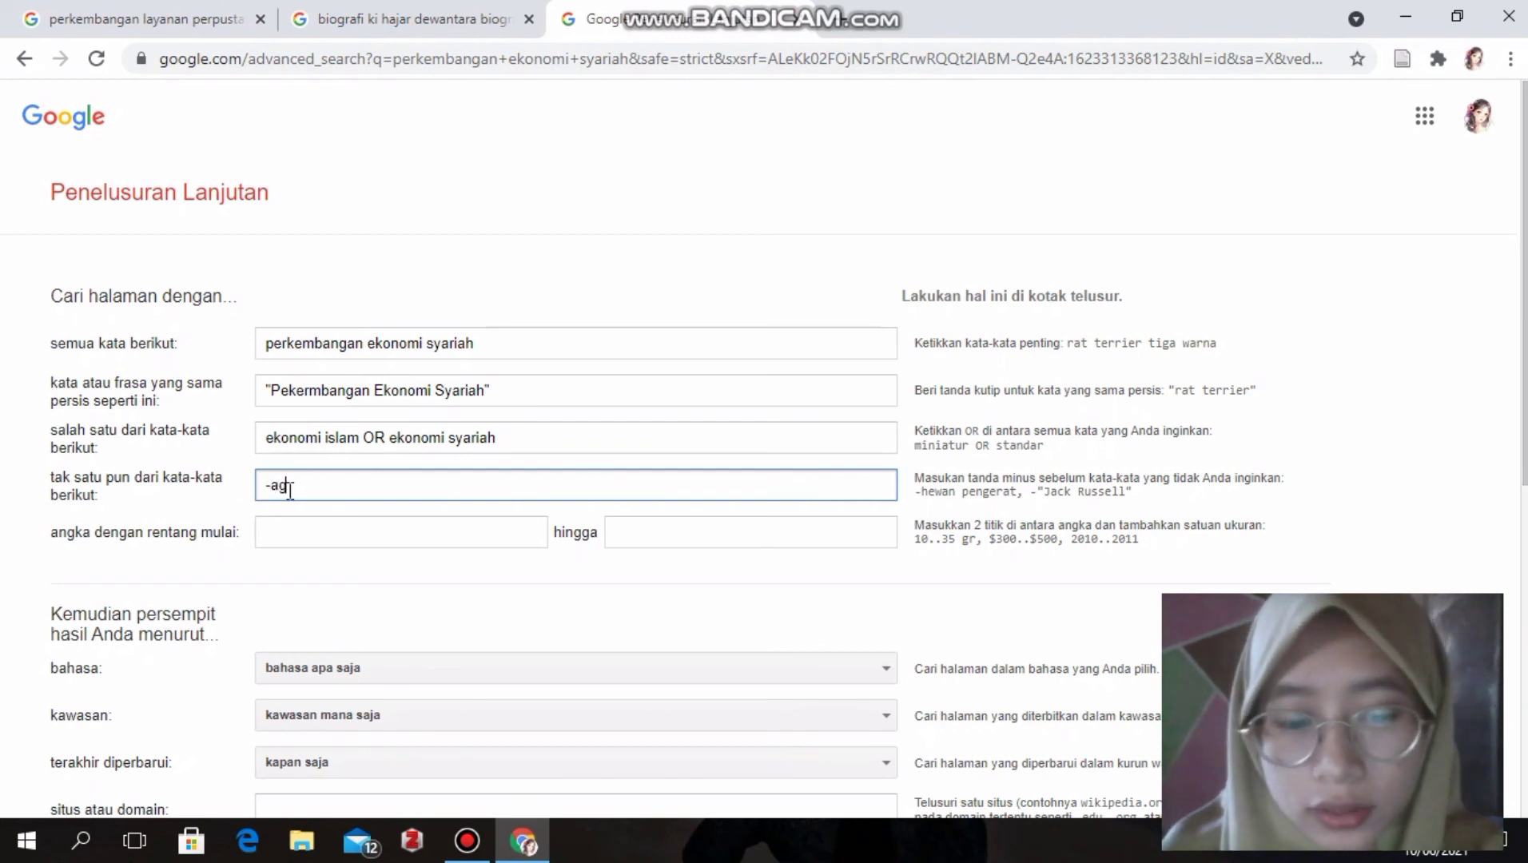
pyautogui.write('aibisnis')
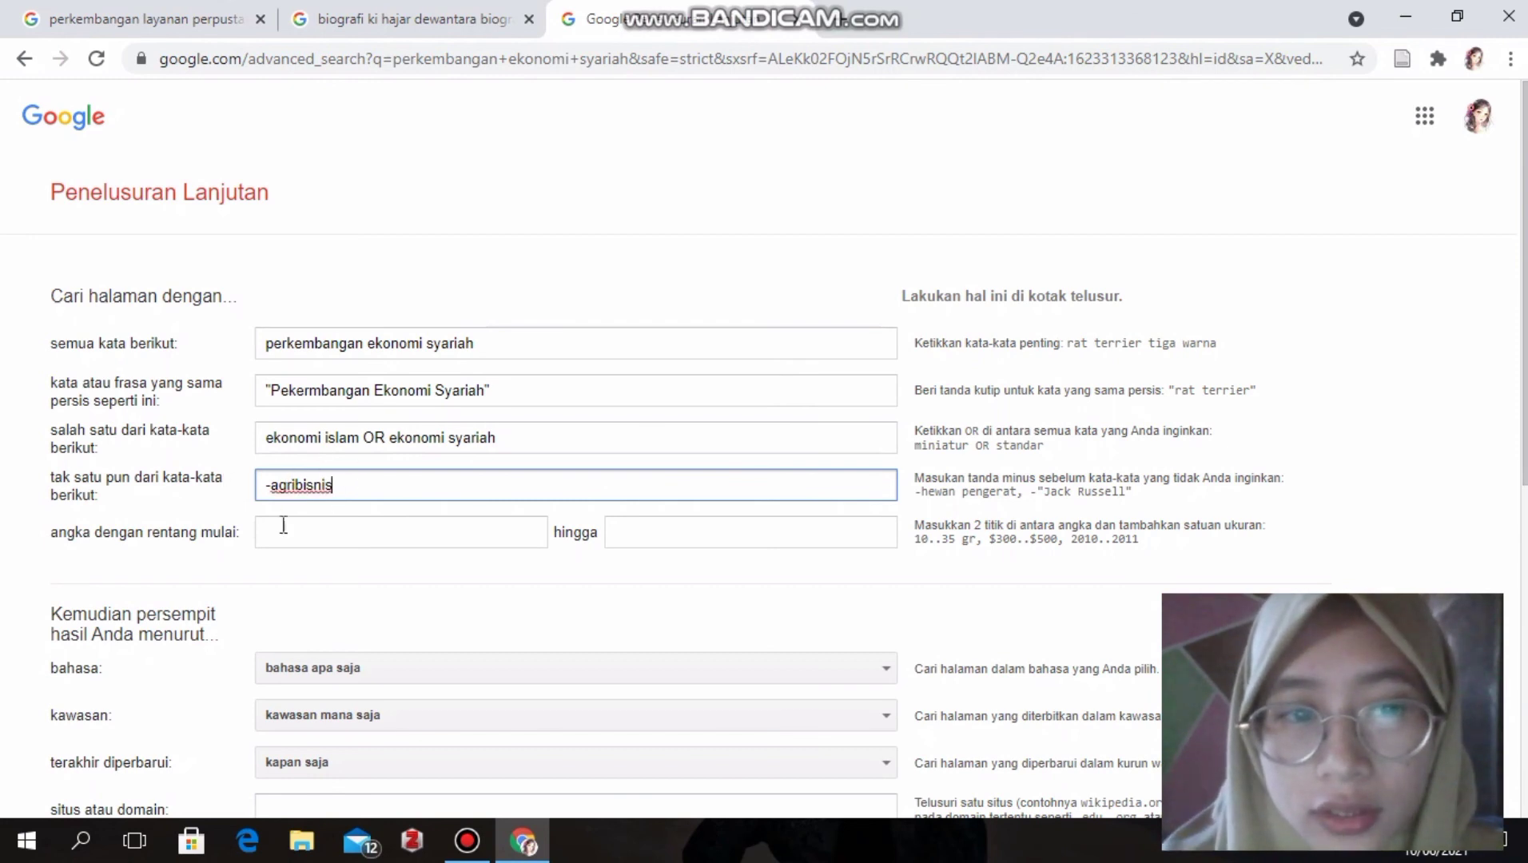
# Step: Set the number range of the advanced search from 2010 to 2019
pyautogui.click(343, 529)
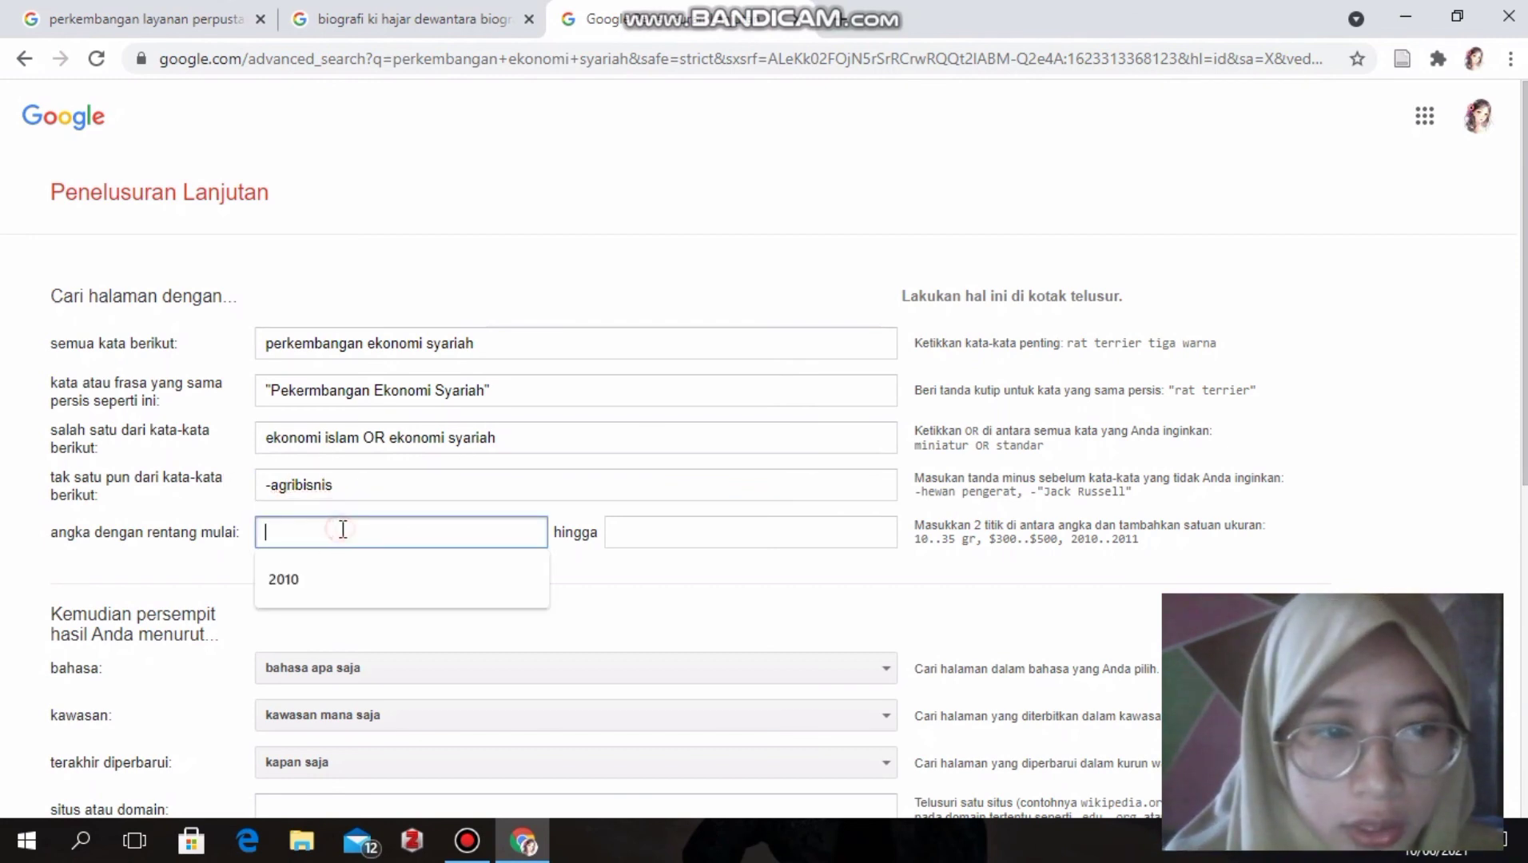
pyautogui.click(318, 586)
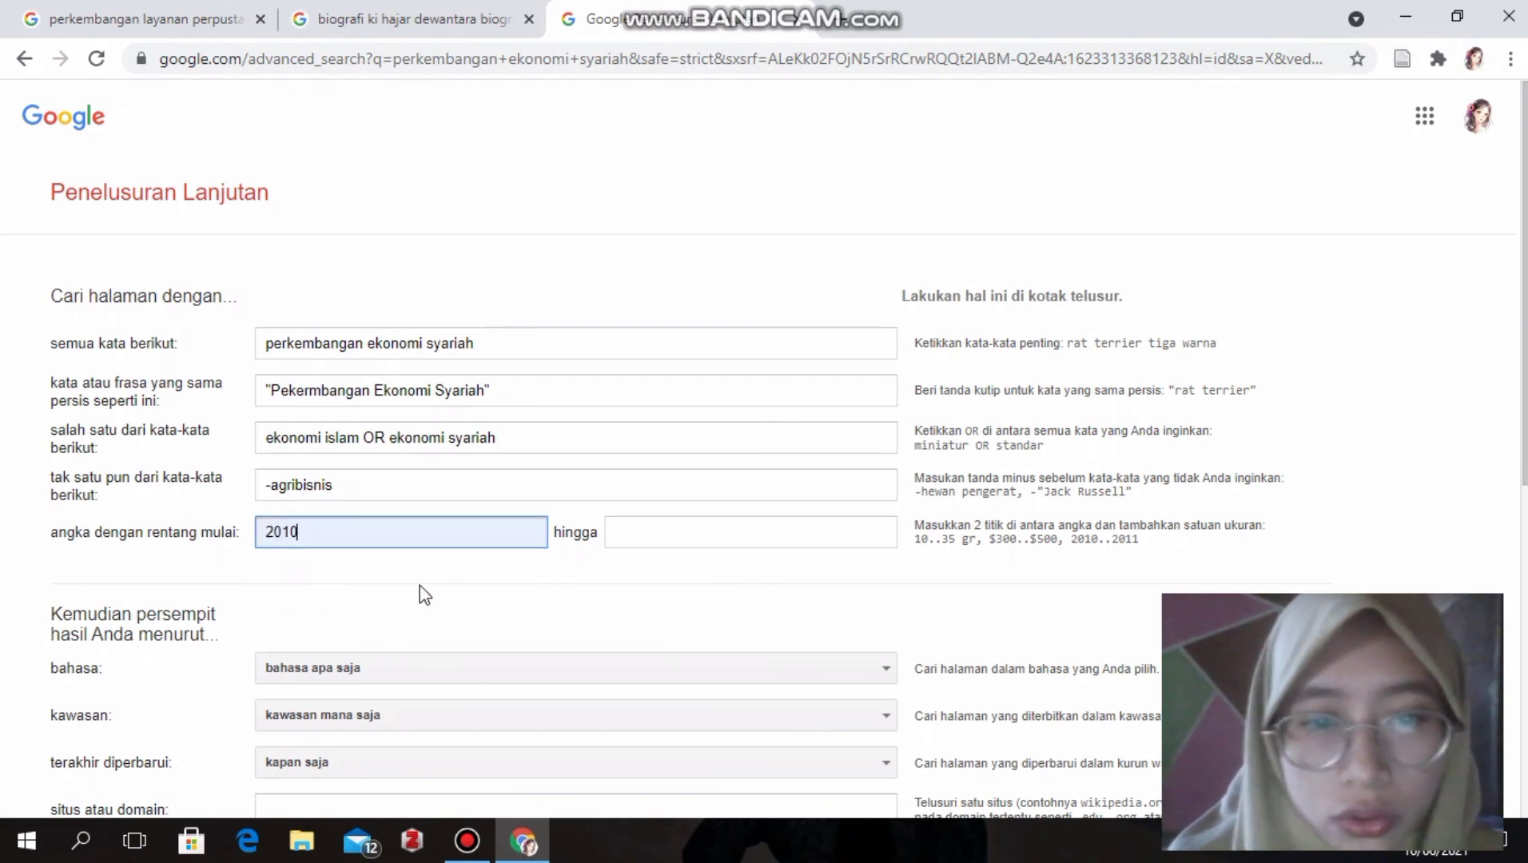
pyautogui.click(653, 540)
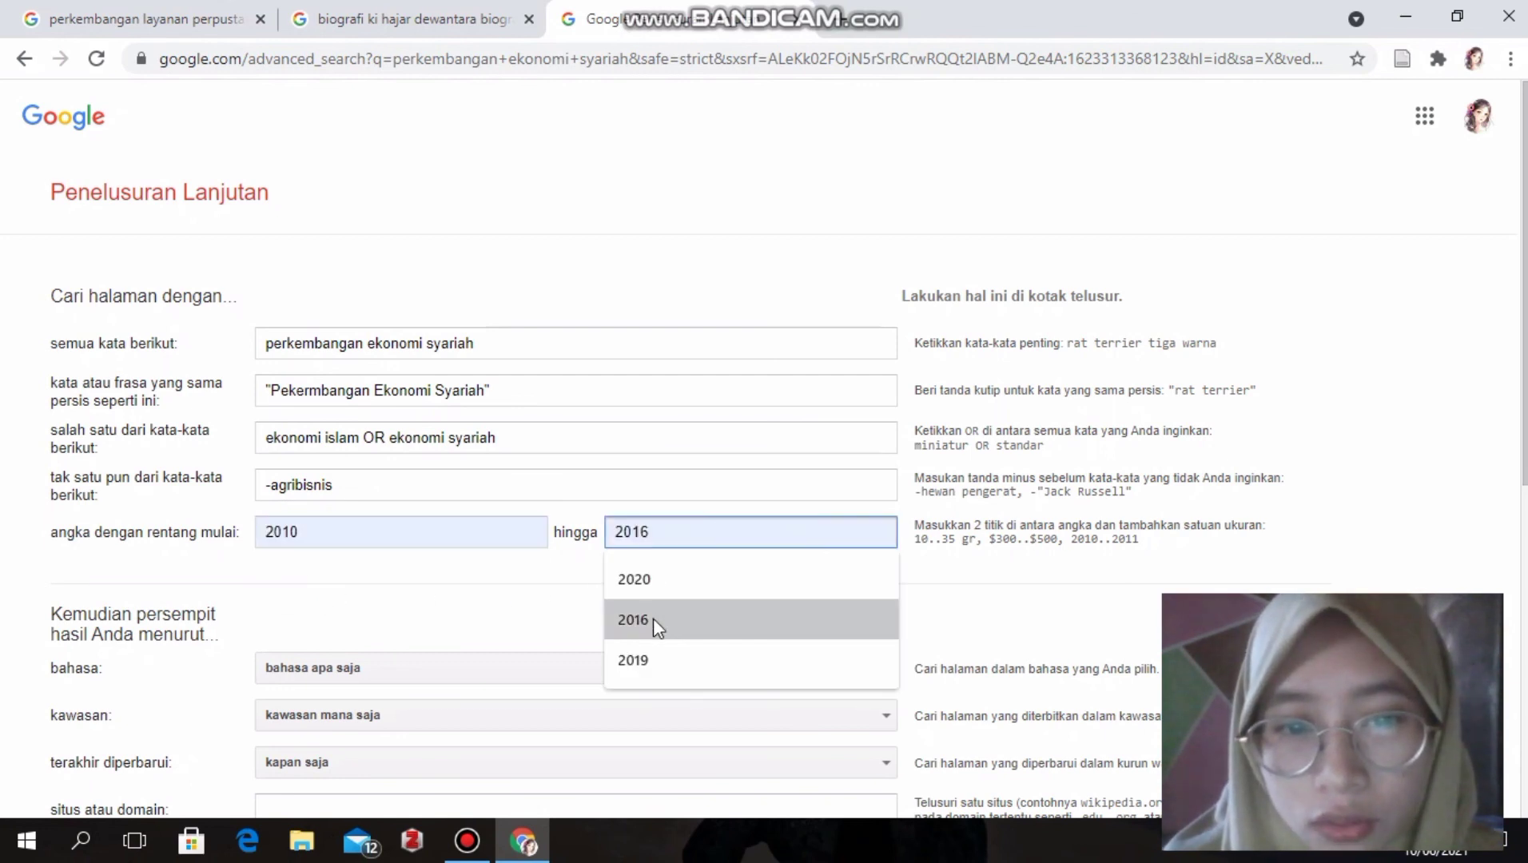
pyautogui.click(659, 651)
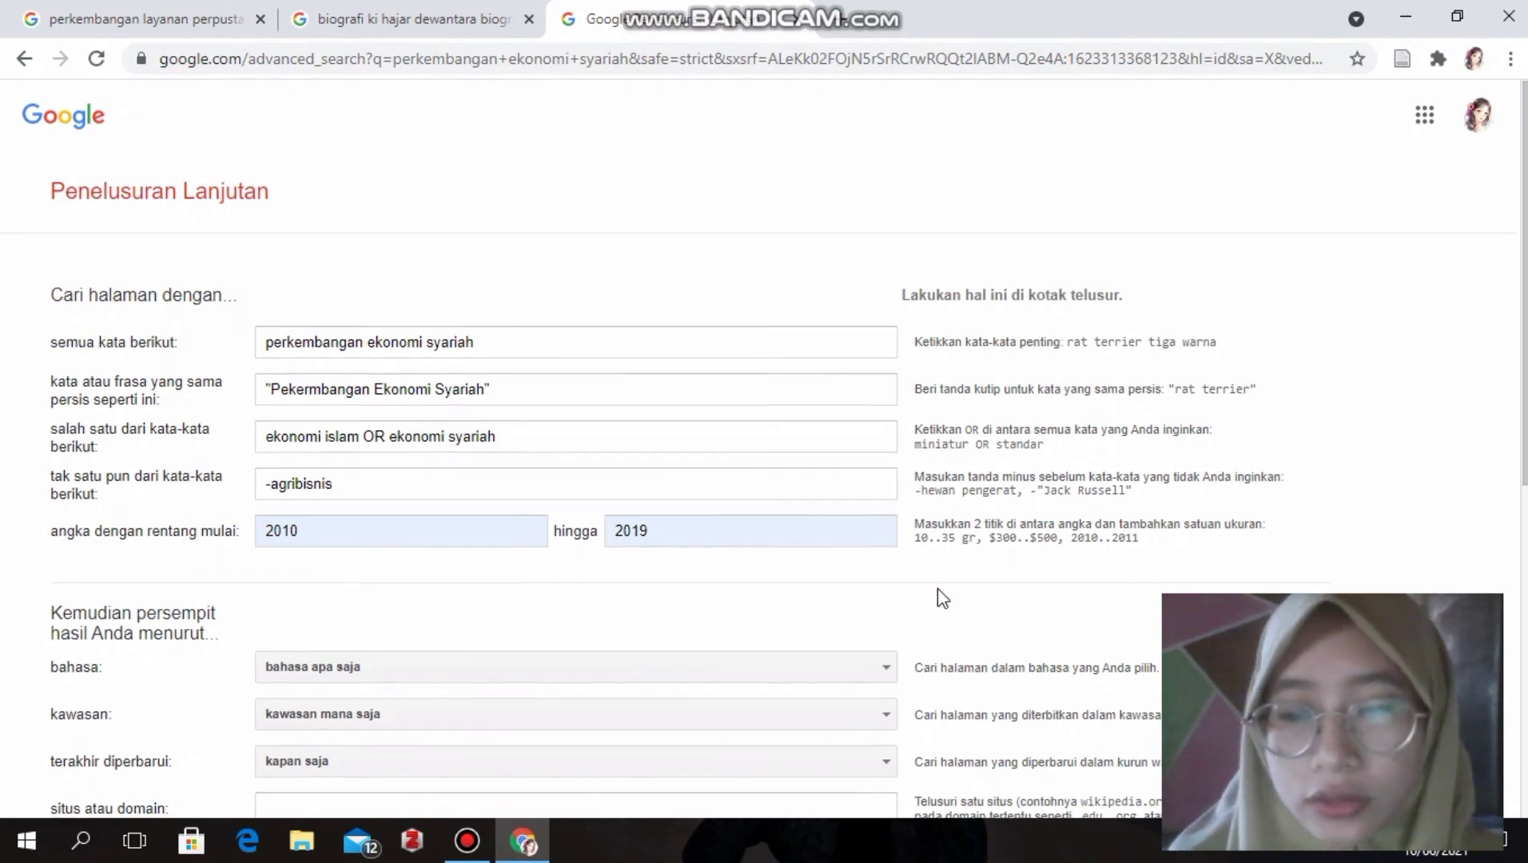
# Step: Restrict the sharia economy search to the .edu .org domains and run the advanced search
pyautogui.scroll(-6, 937, 588)
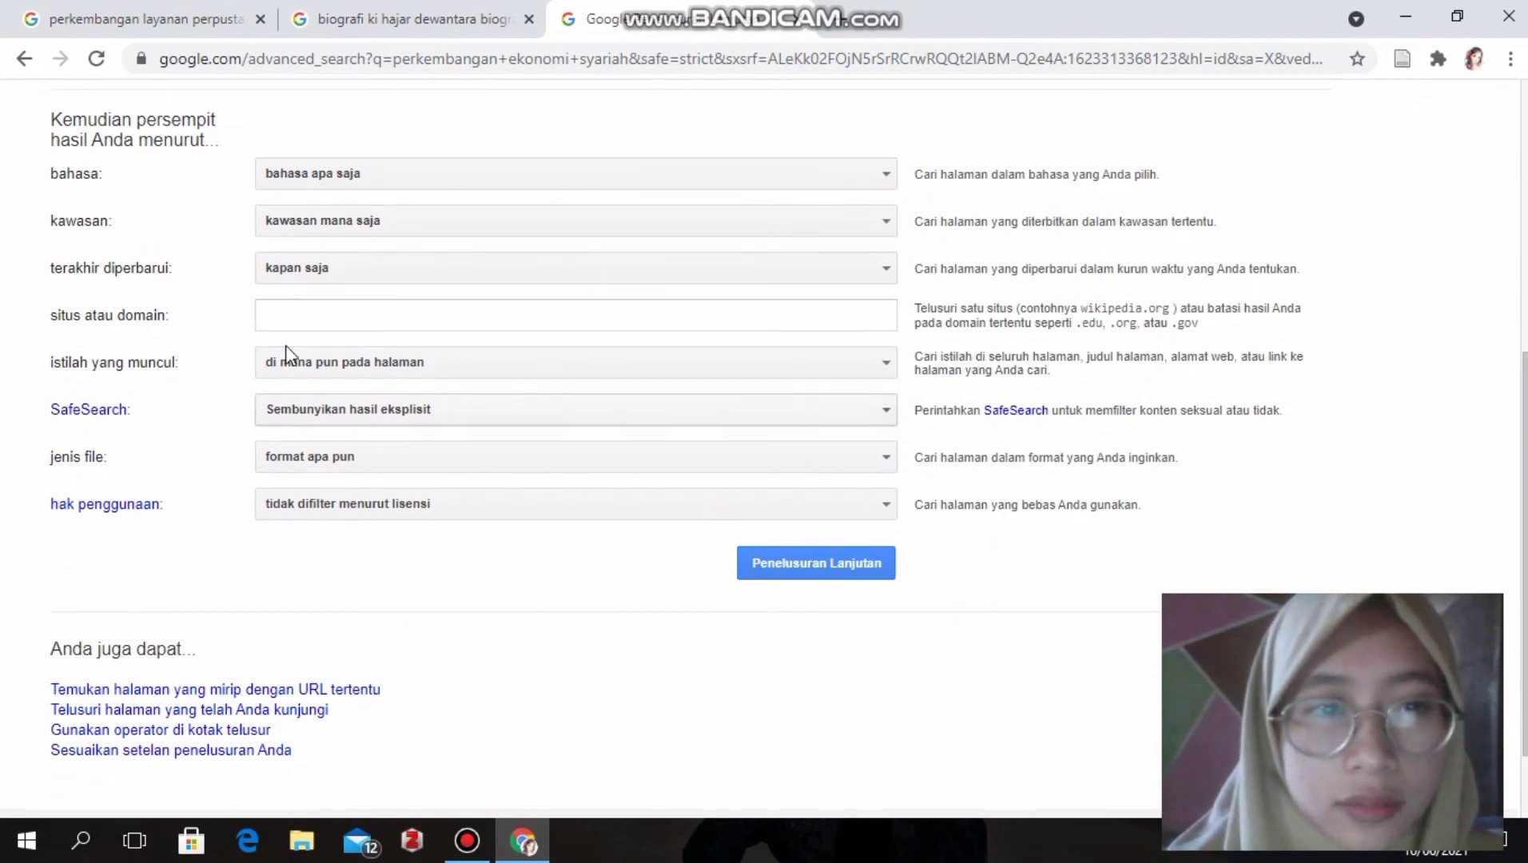
pyautogui.click(289, 316)
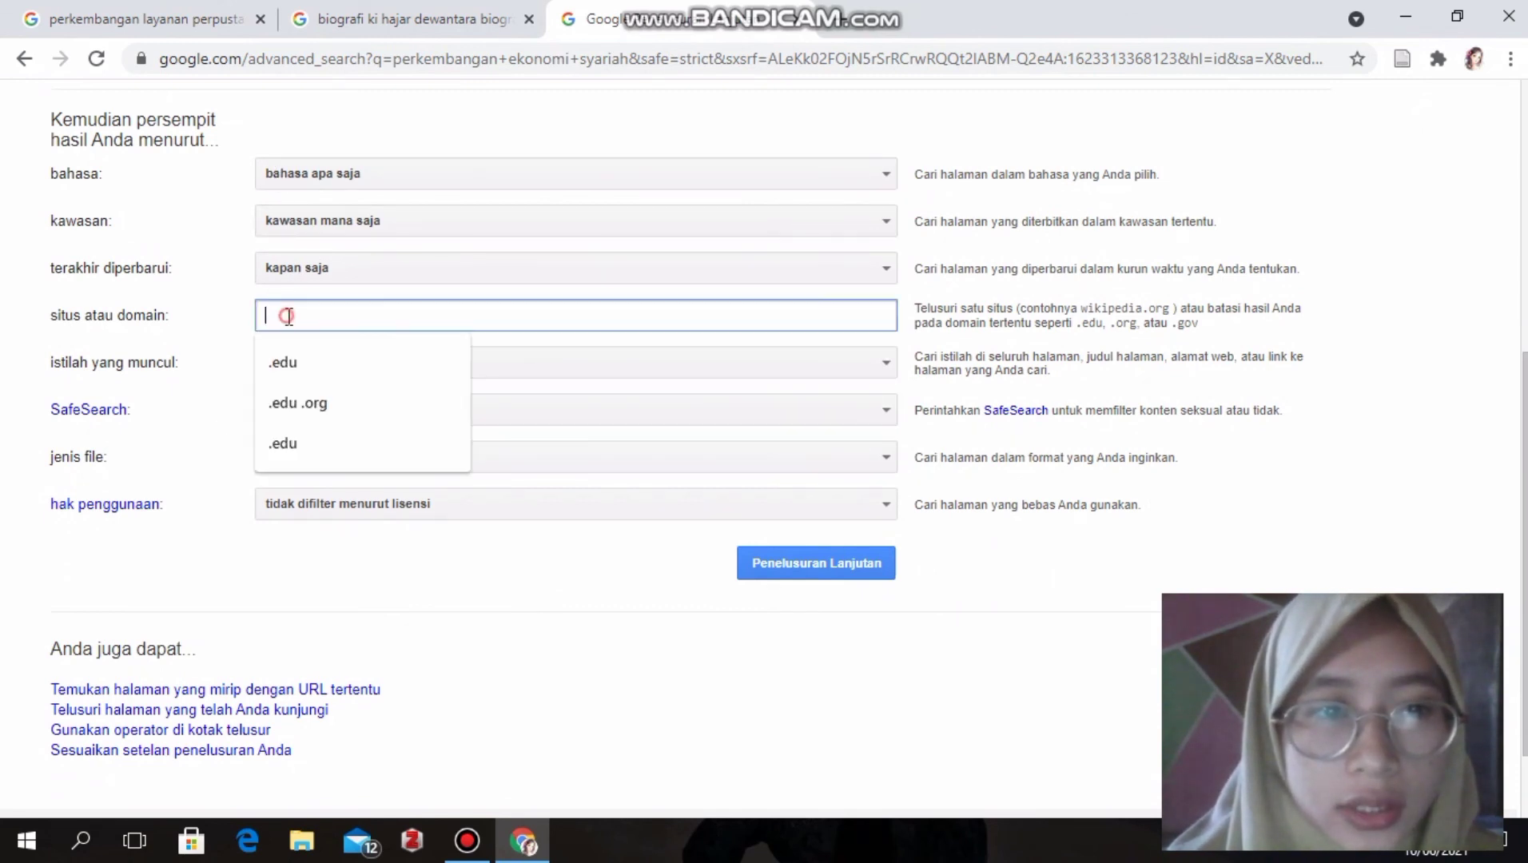
pyautogui.click(310, 405)
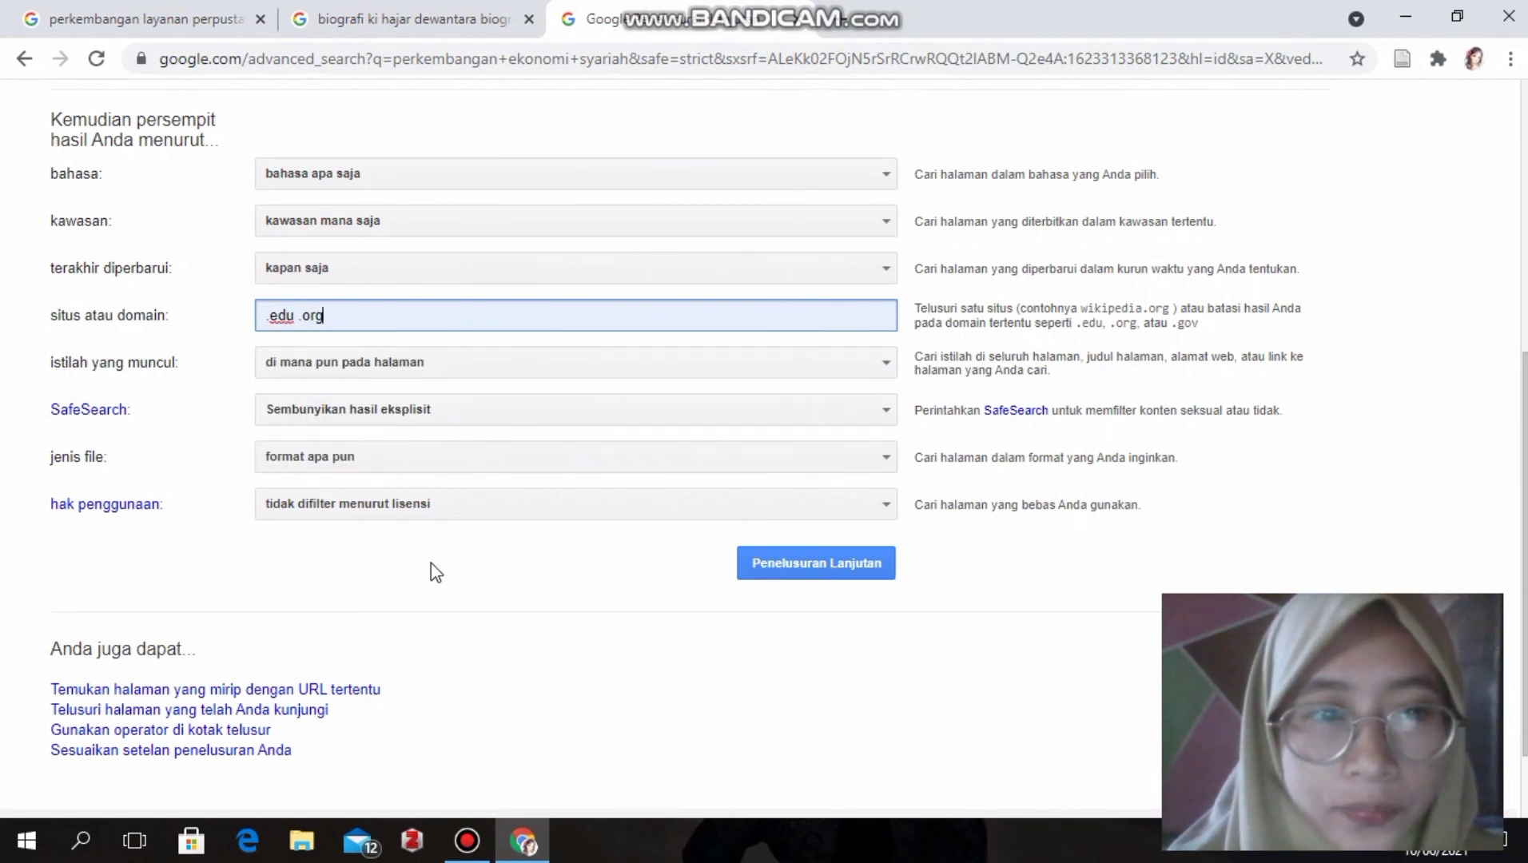
pyautogui.click(803, 569)
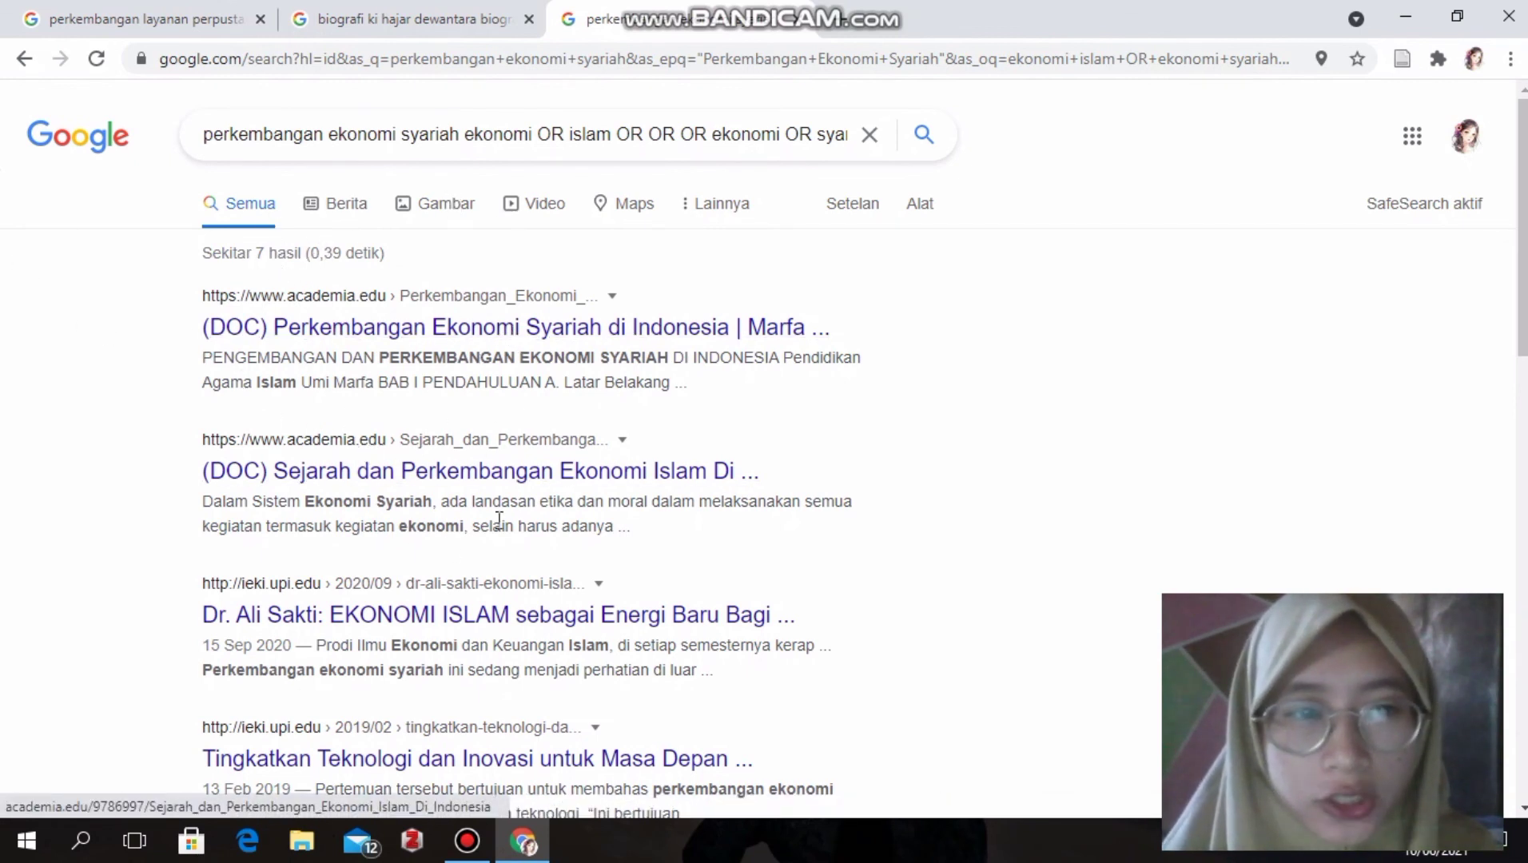
# Step: Open a new browser tab for another search
pyautogui.hotkey('ctrl', 't')
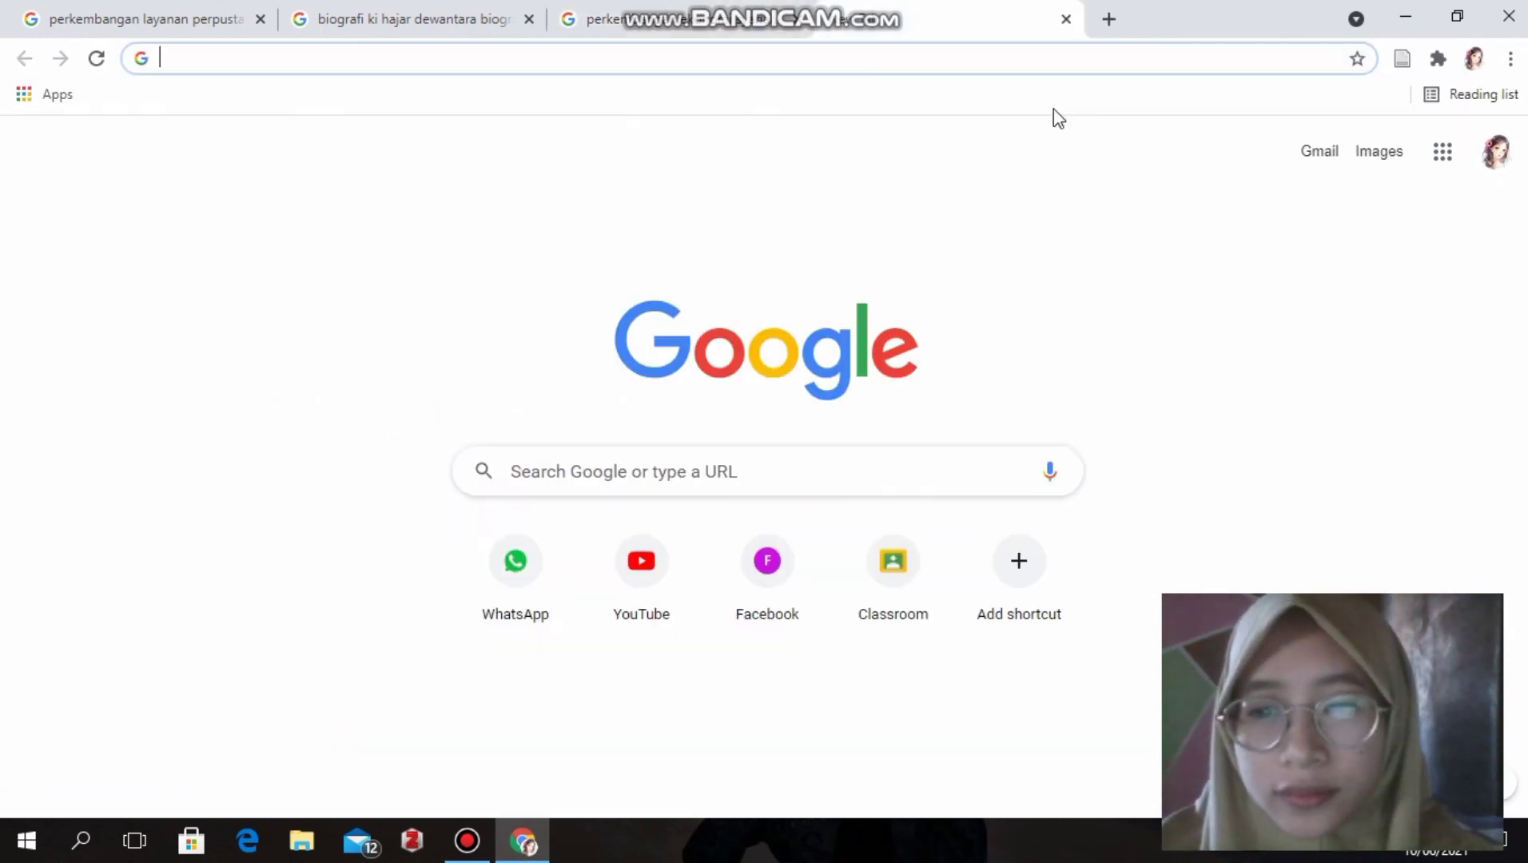